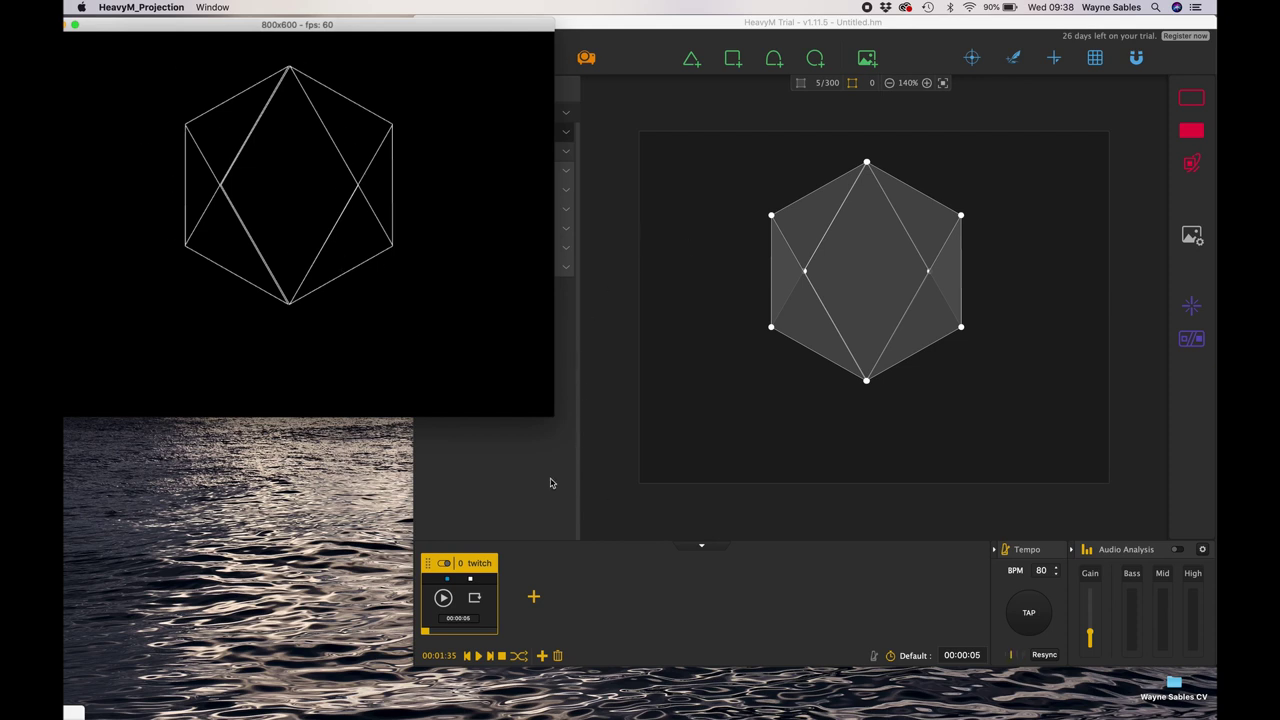
- Hide the HM layer and select Triangles 1–4 and the Diamond of the Hexagon group together
click(584, 365)
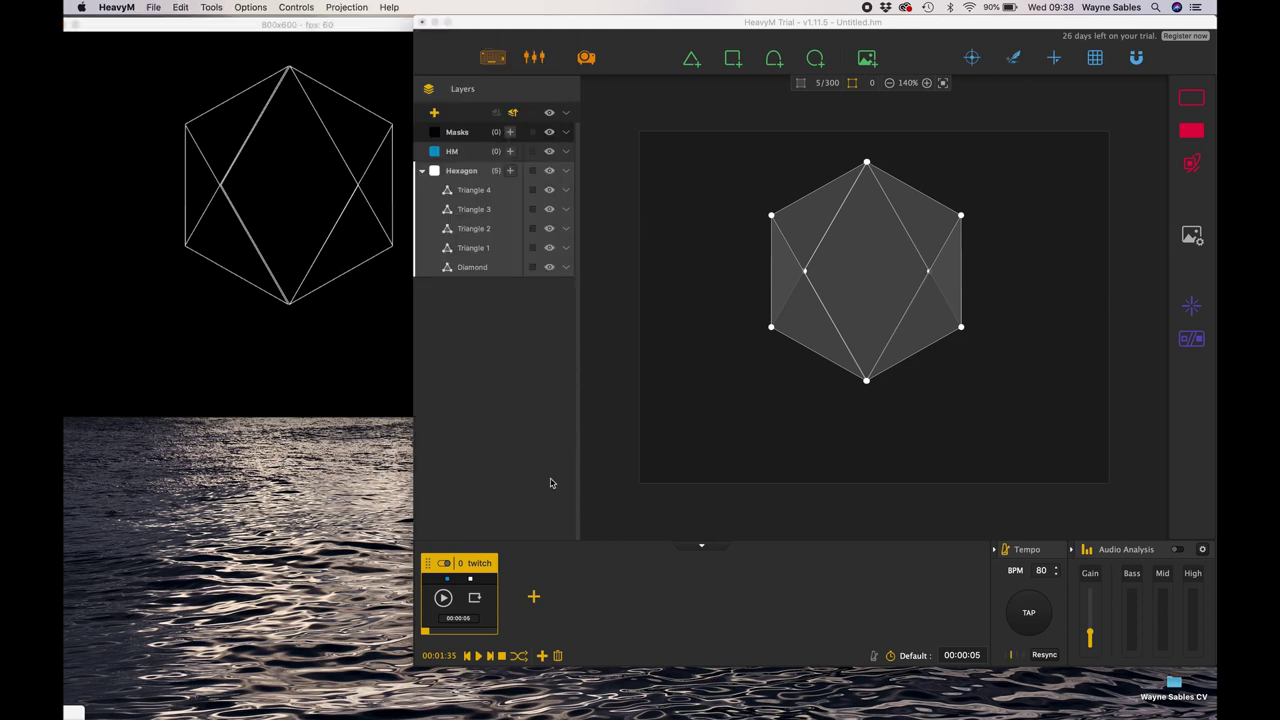
click(550, 152)
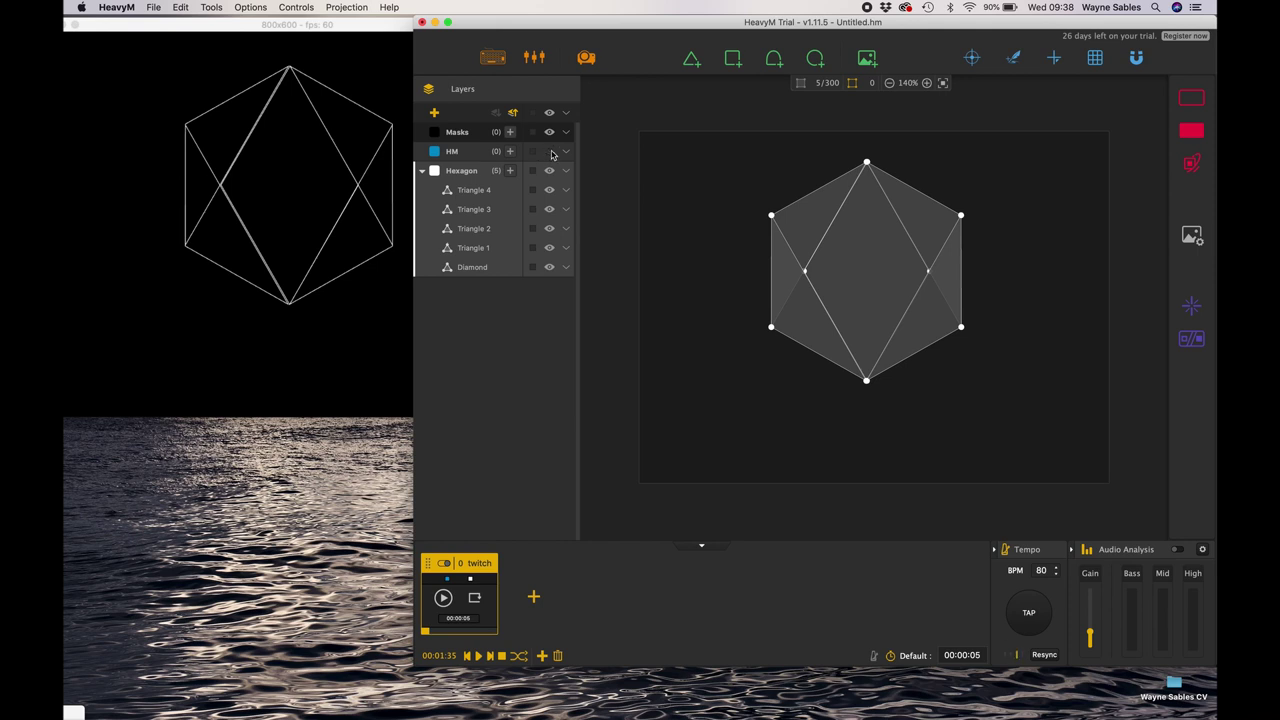
click(471, 197)
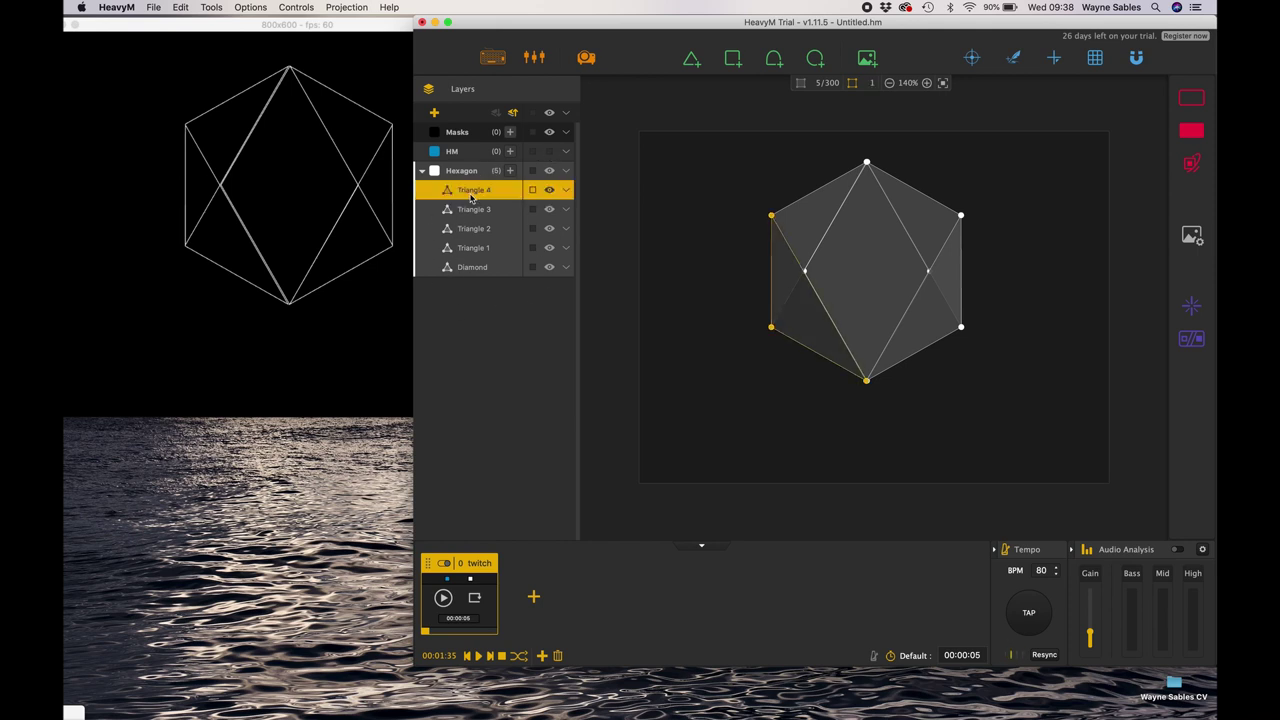
click(472, 210)
click(472, 229)
click(473, 248)
click(473, 267)
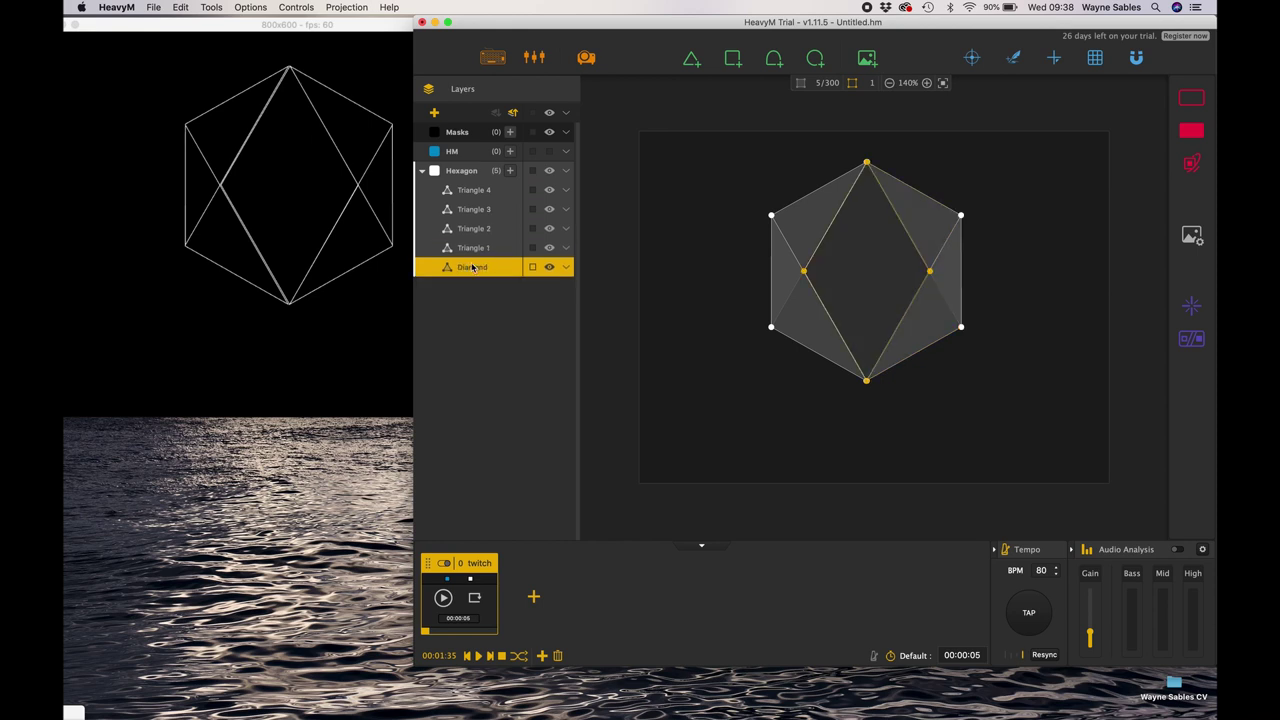
shift+click(466, 189)
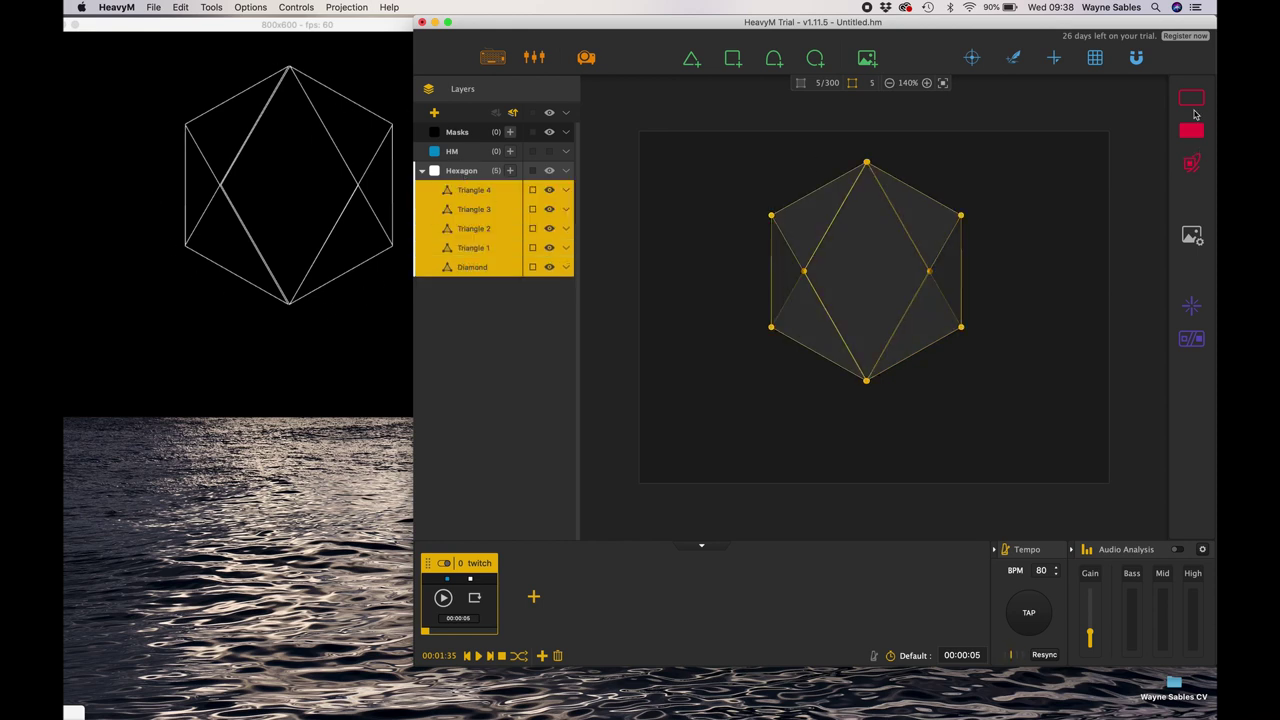
- Enable the animated Outline Line effect, trying the Boomerang, Yoyo and Normal animations
click(1192, 100)
click(1017, 113)
click(1017, 113)
click(1075, 138)
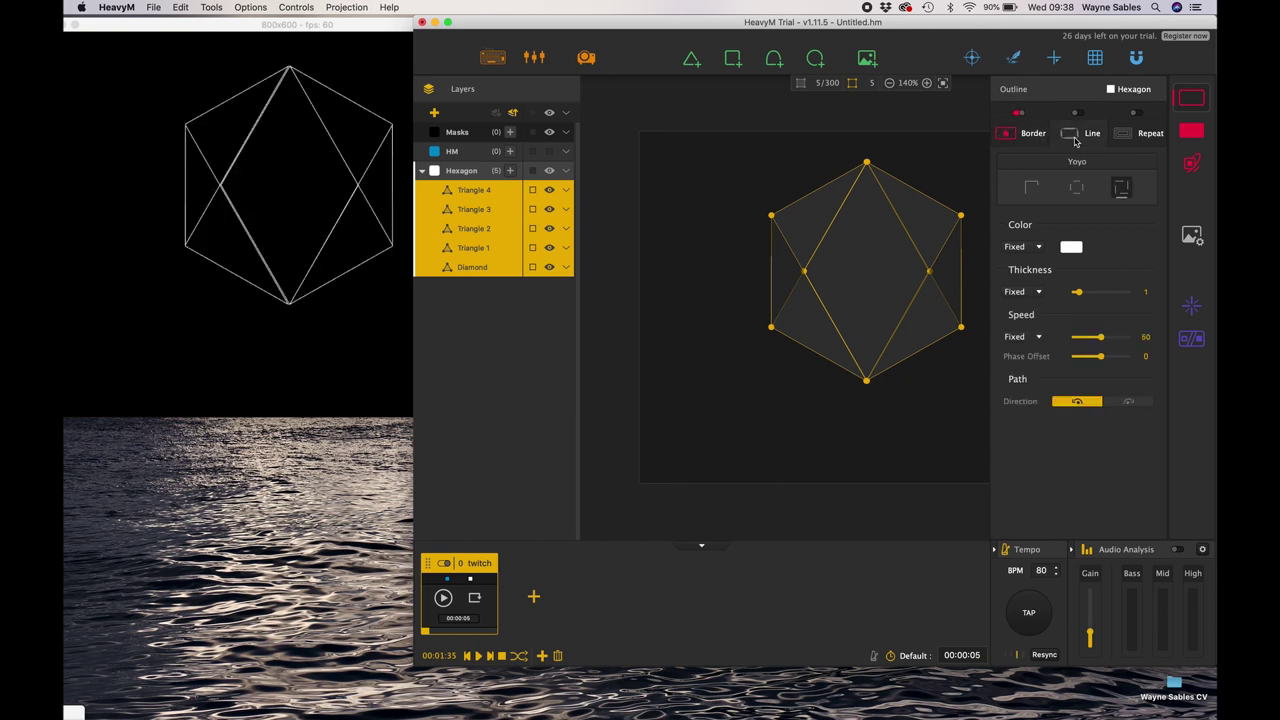
click(1078, 114)
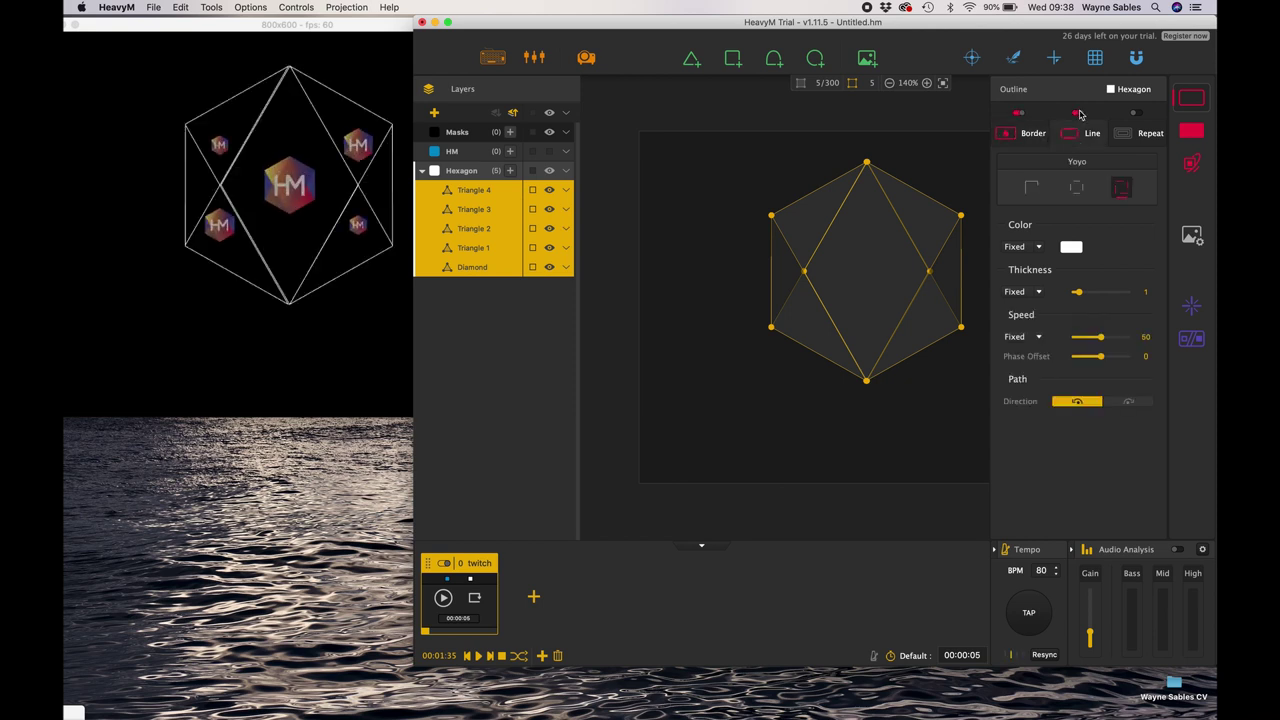
click(1076, 188)
click(1121, 188)
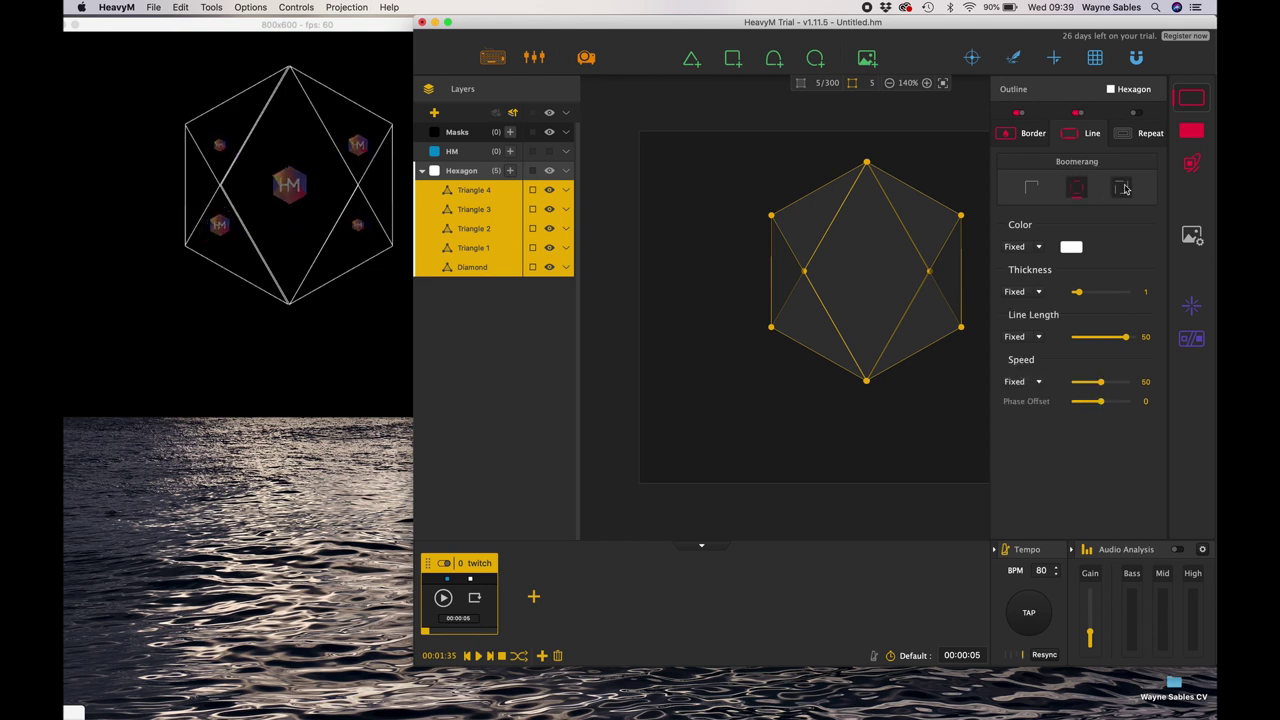
click(1033, 190)
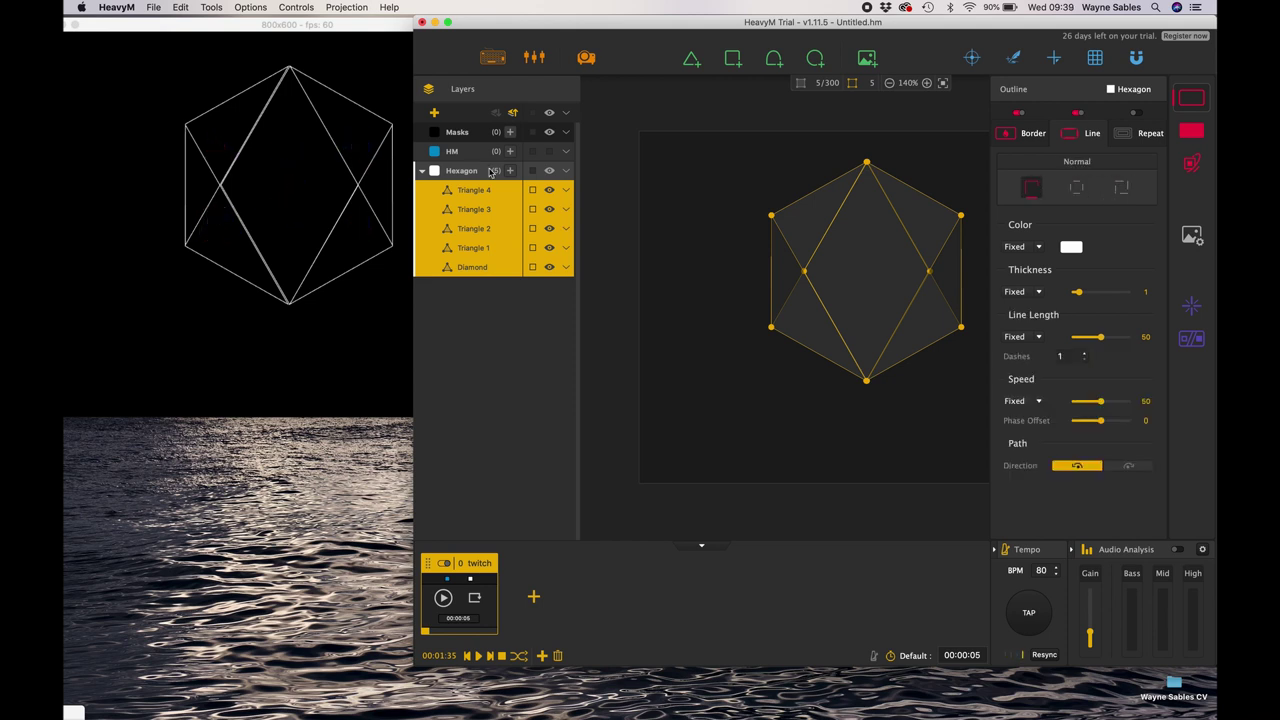
- Turn off the border outline and set the line animation to Yoyo
click(467, 369)
click(467, 174)
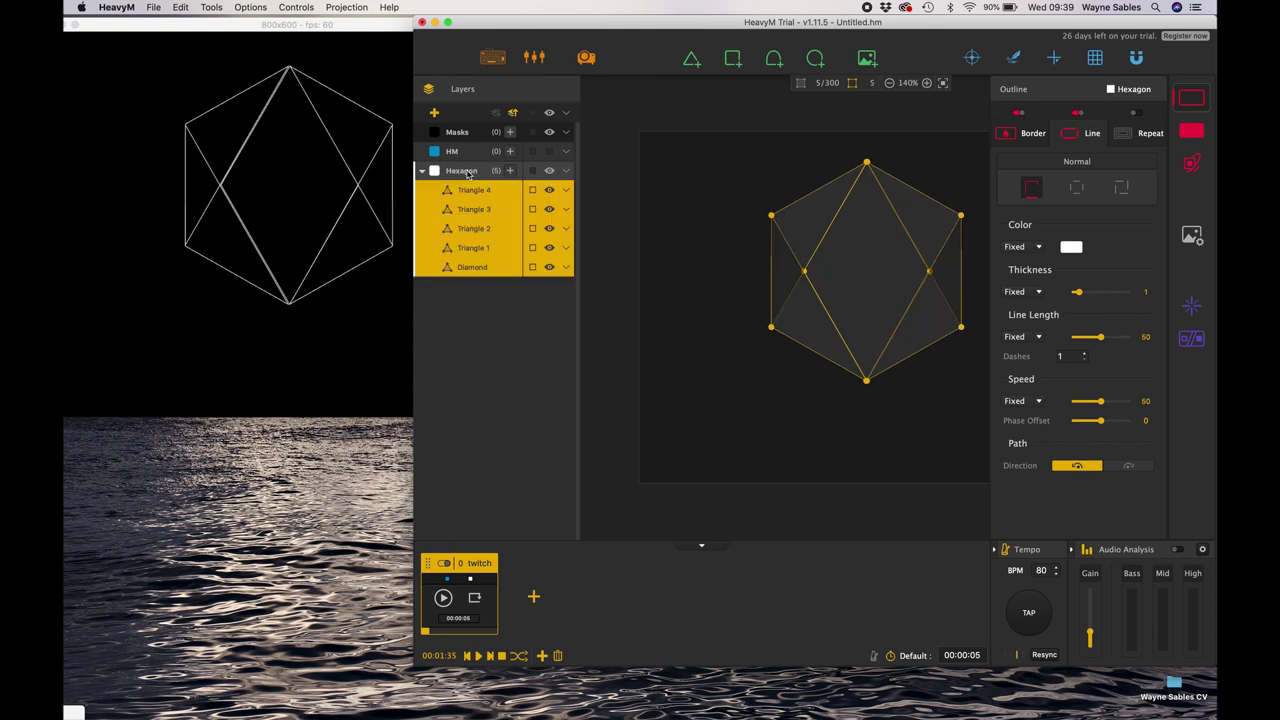
click(463, 315)
click(1076, 190)
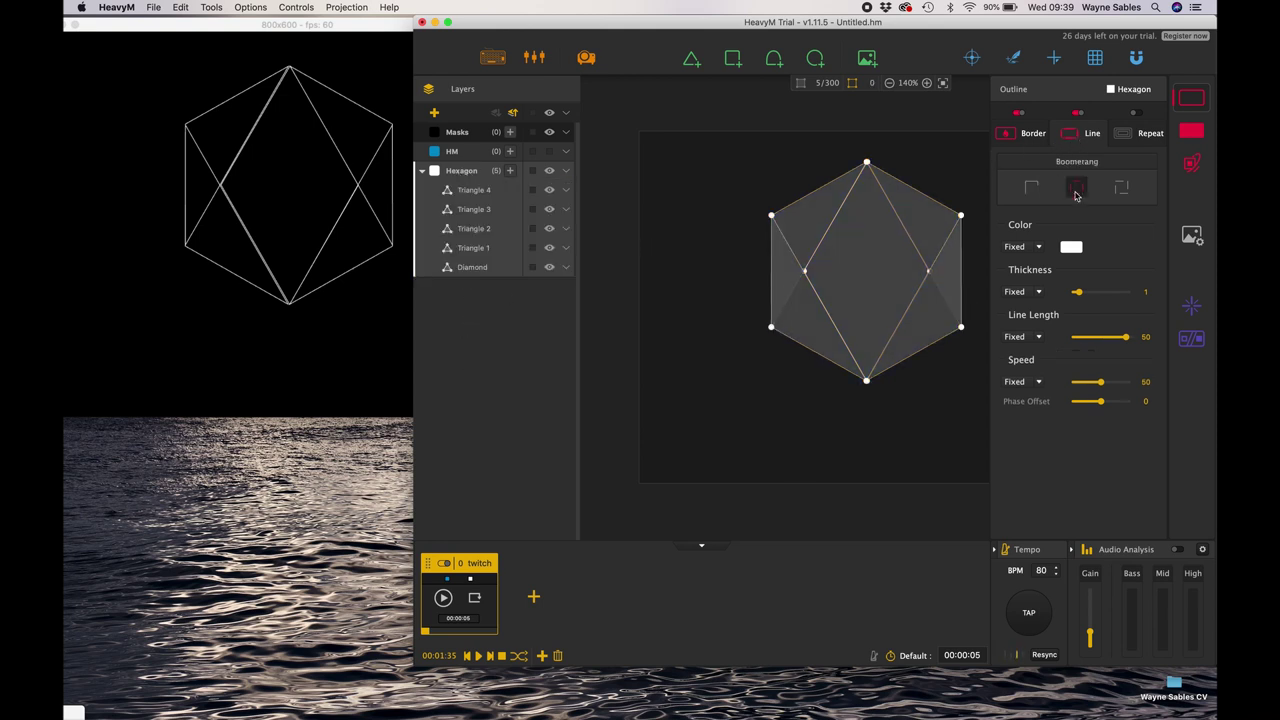
click(1030, 133)
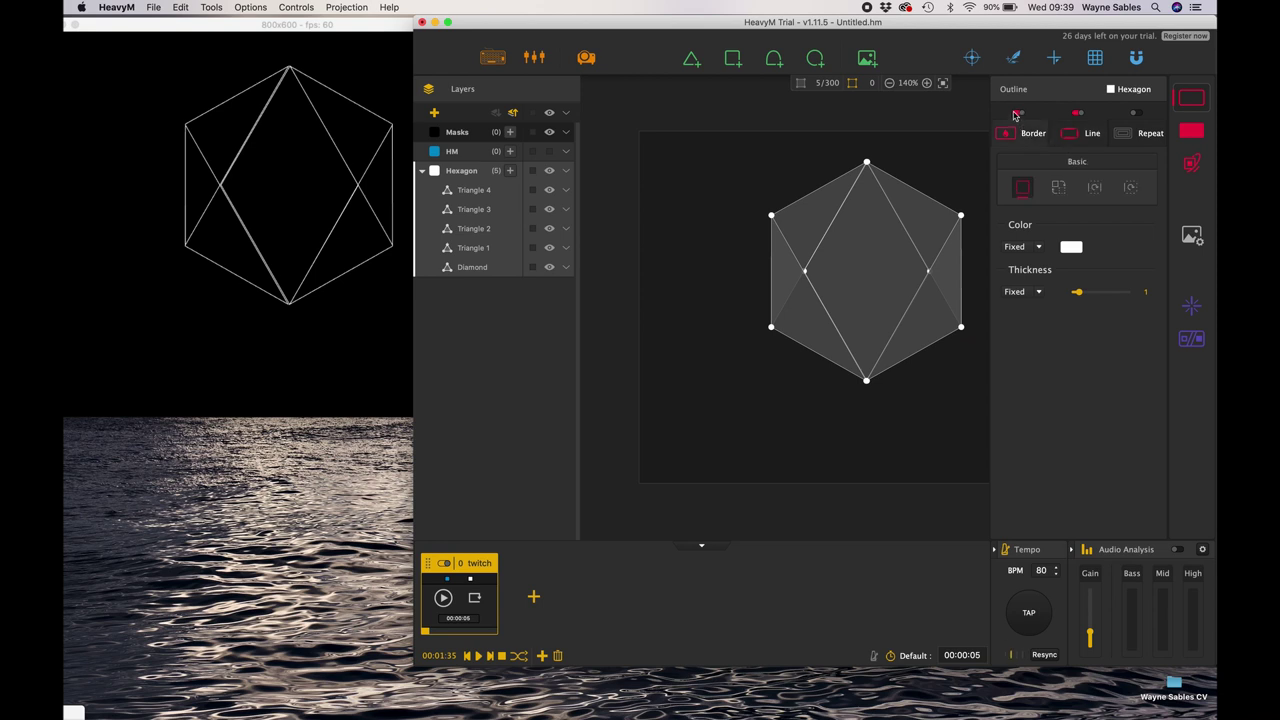
click(1017, 113)
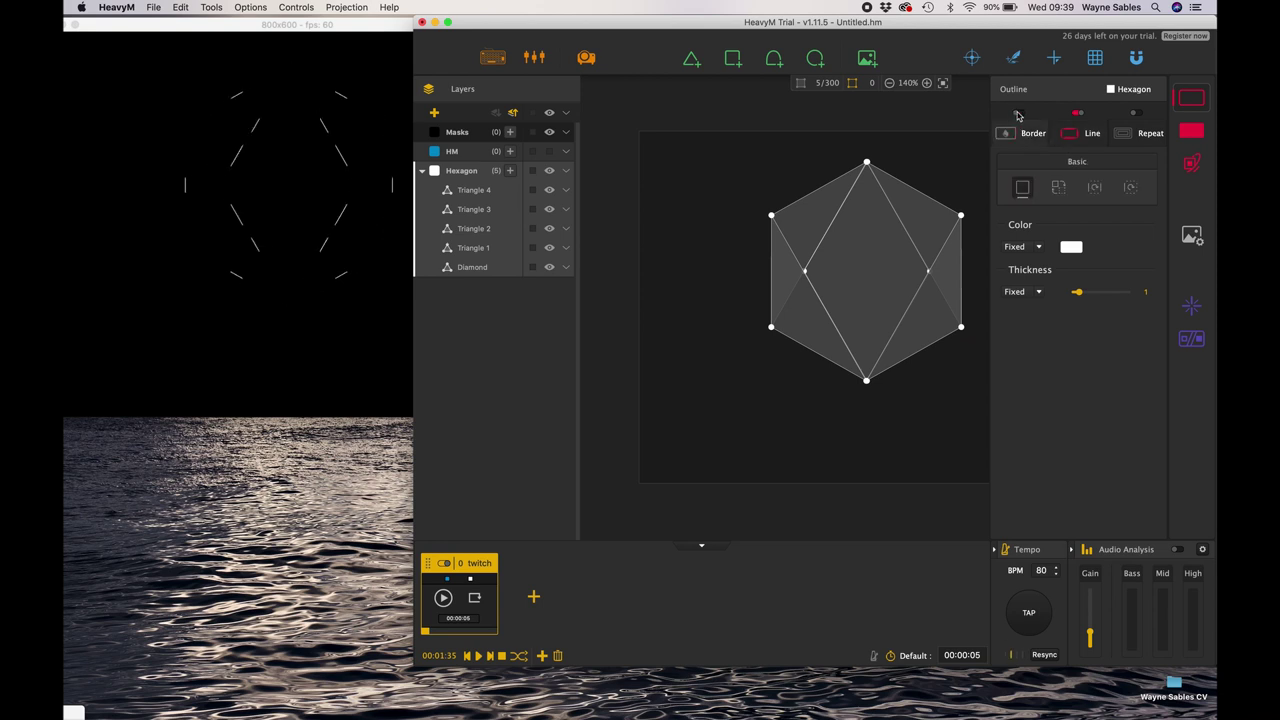
click(1069, 135)
click(1121, 188)
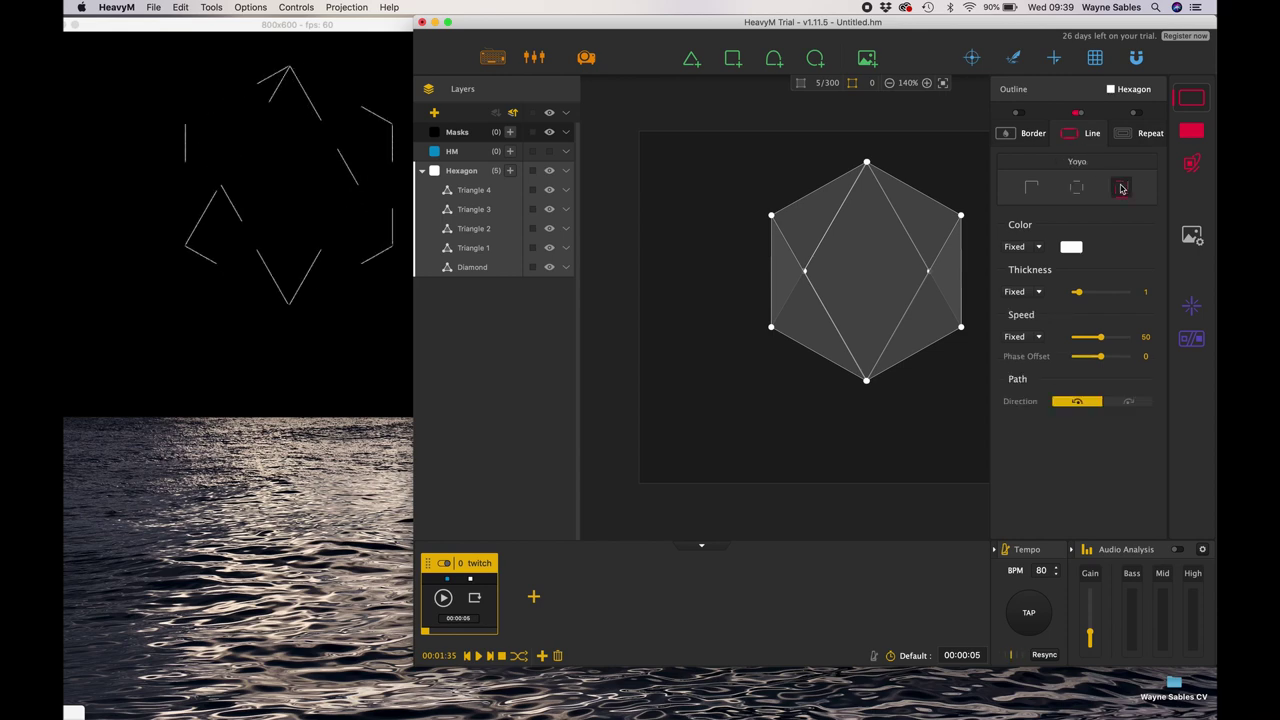
- Turn on outline Repeat with a 20–93 depth range and 10 duplications
click(1141, 144)
click(1137, 114)
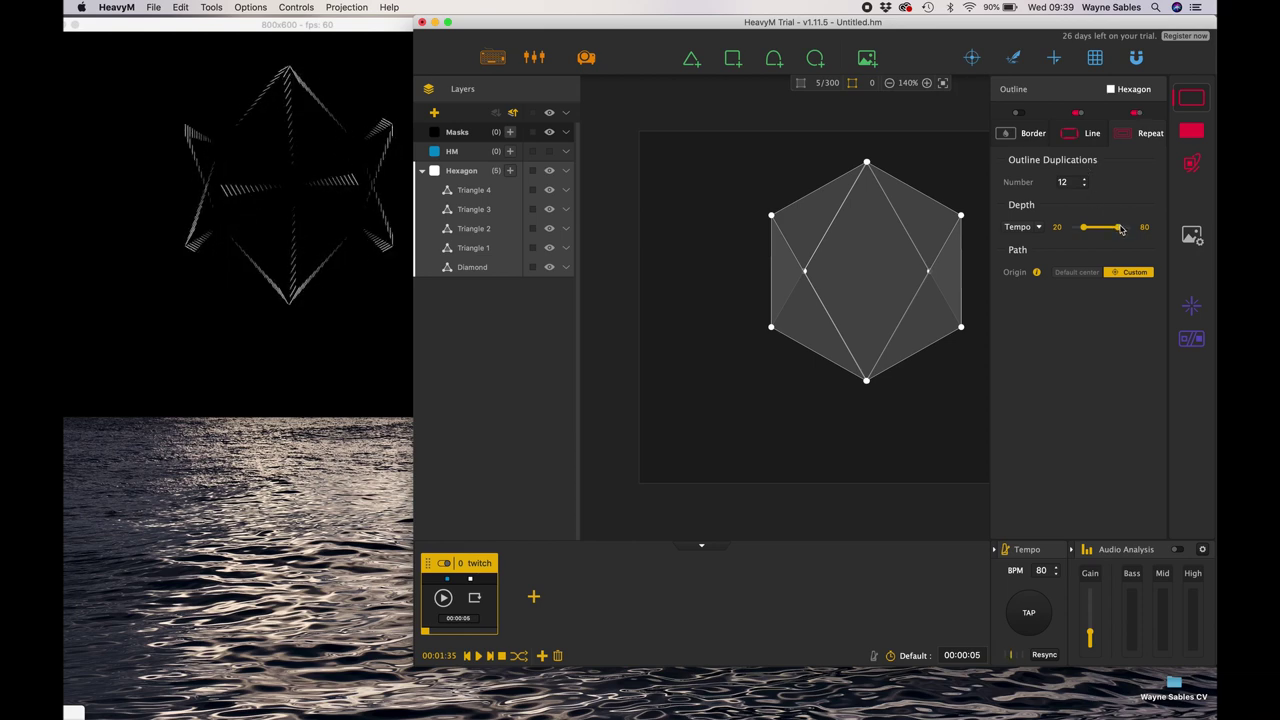
drag(1121, 229, 1126, 230)
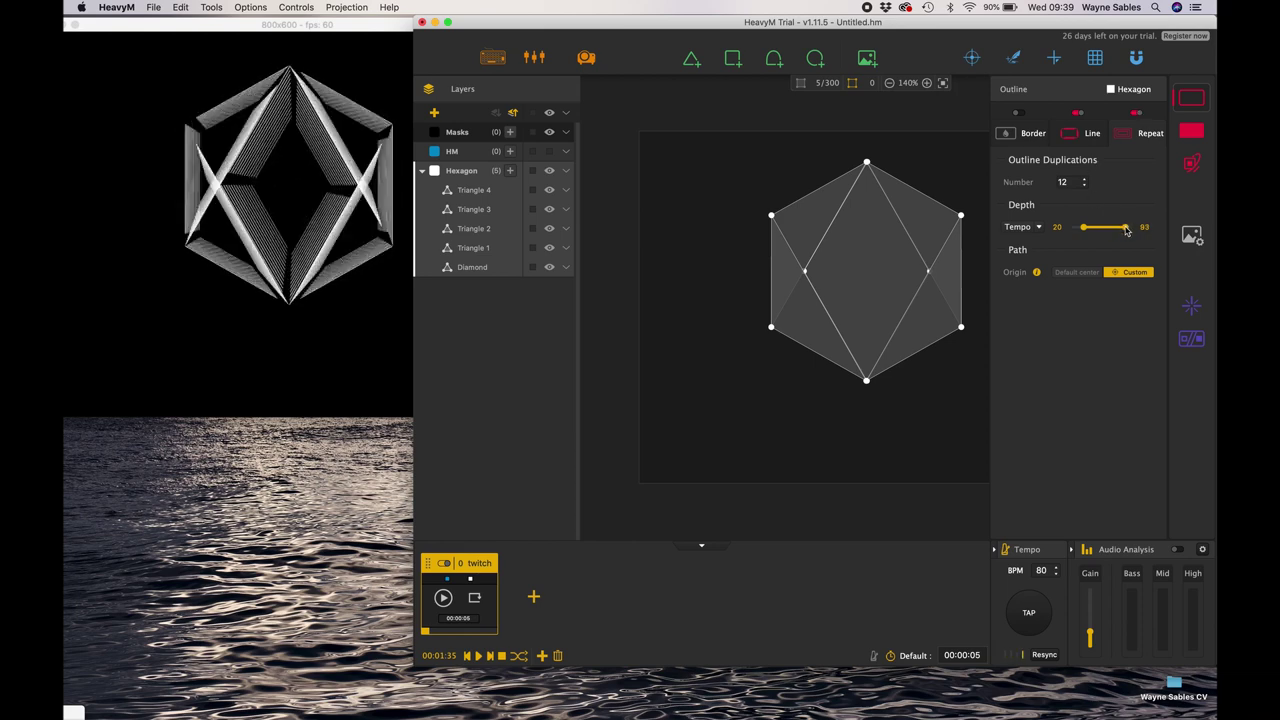
click(1086, 180)
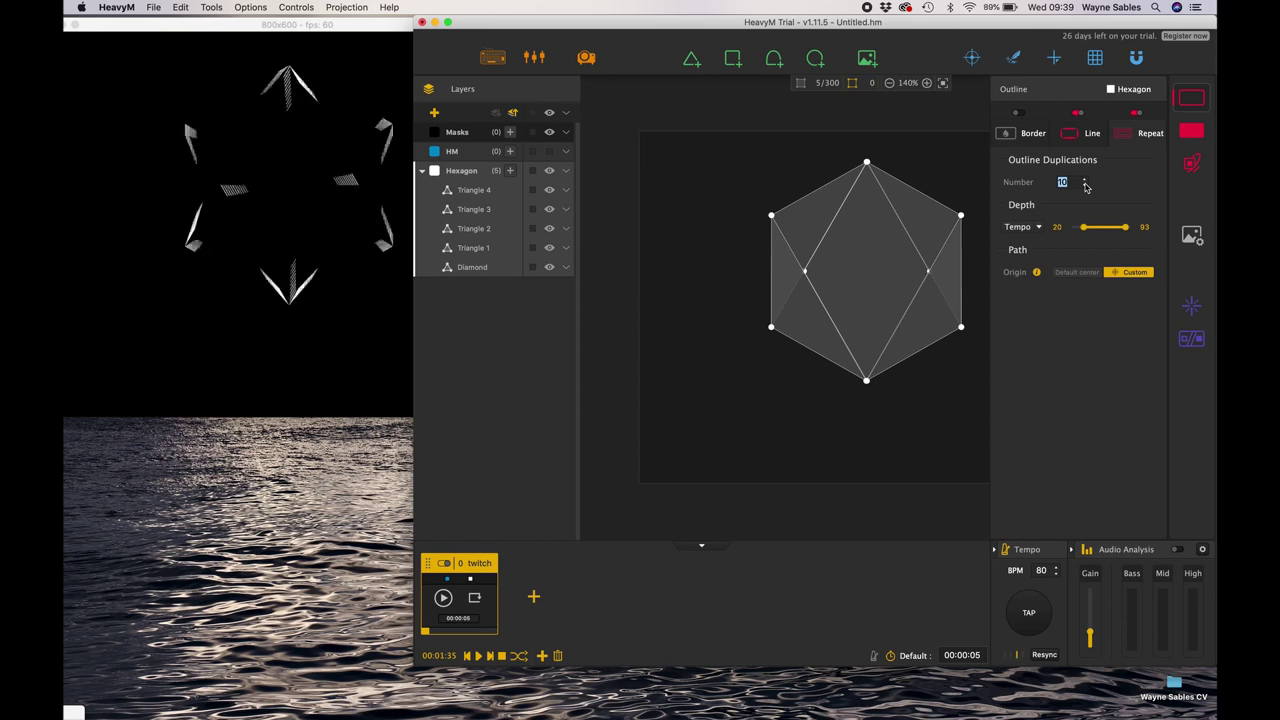
- Fill the Hexagon with a colour gradient whose first colour is magenta
click(1188, 138)
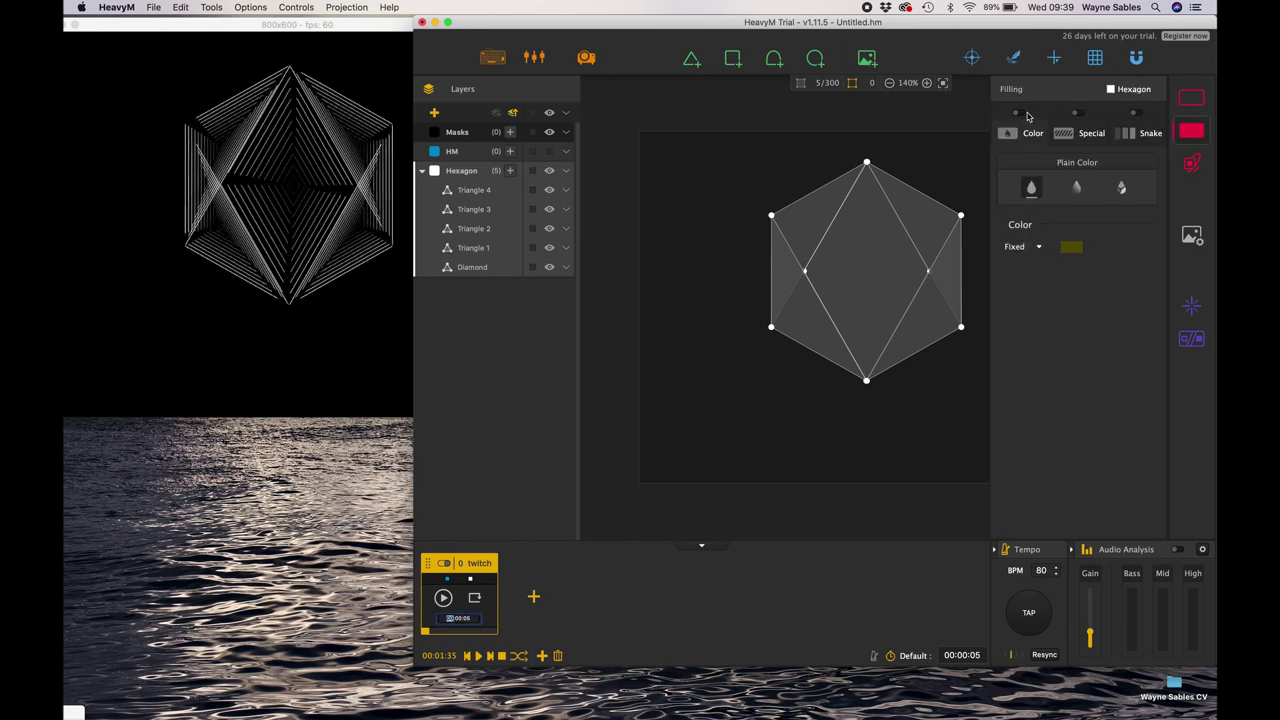
click(1022, 114)
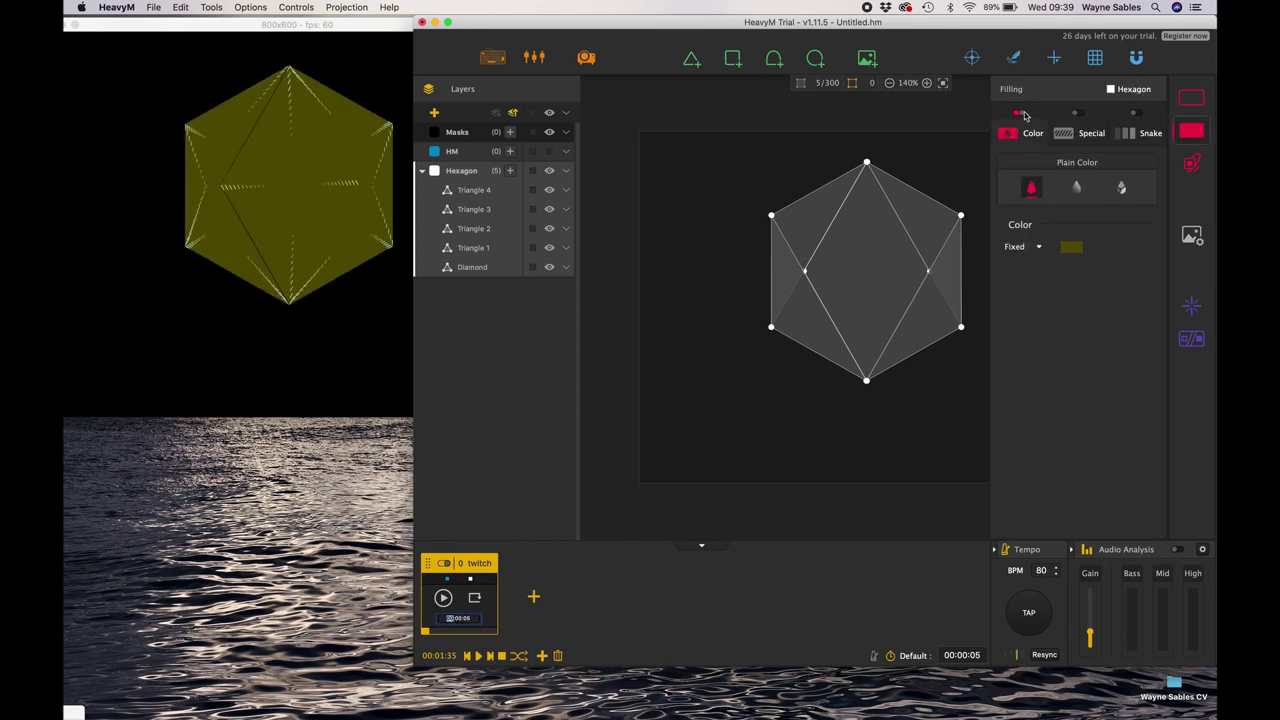
click(1075, 189)
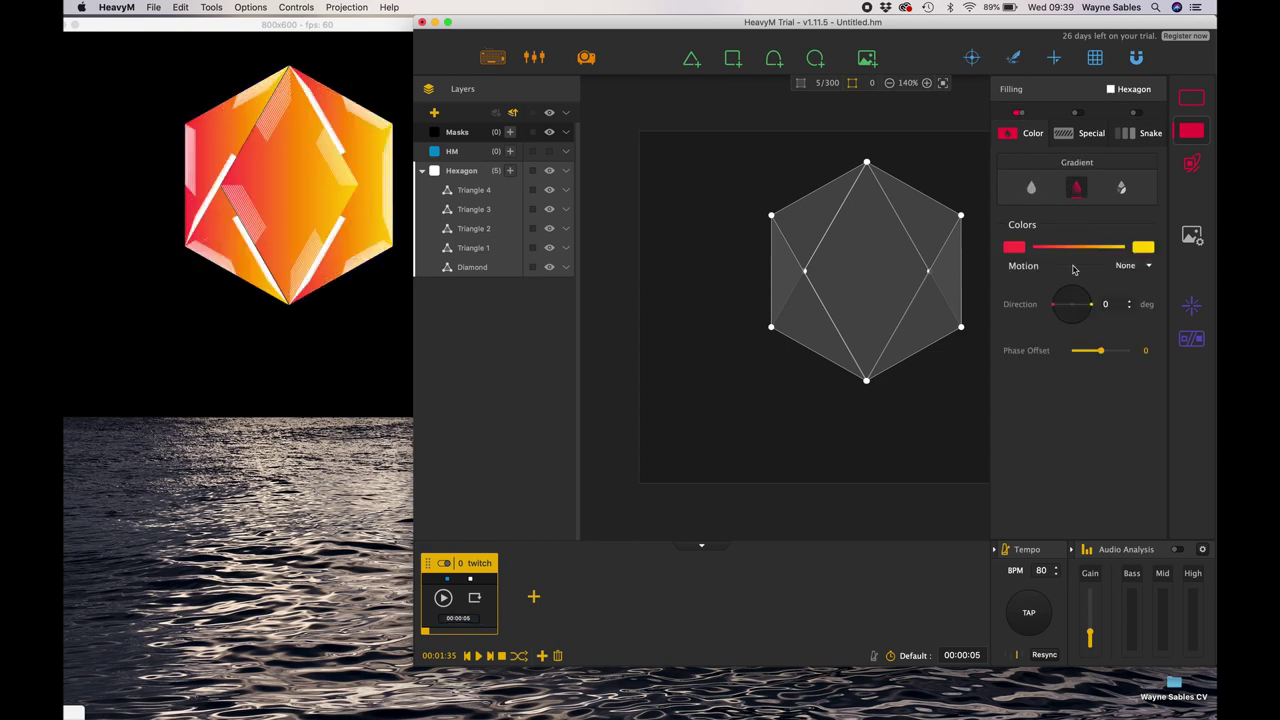
click(1014, 248)
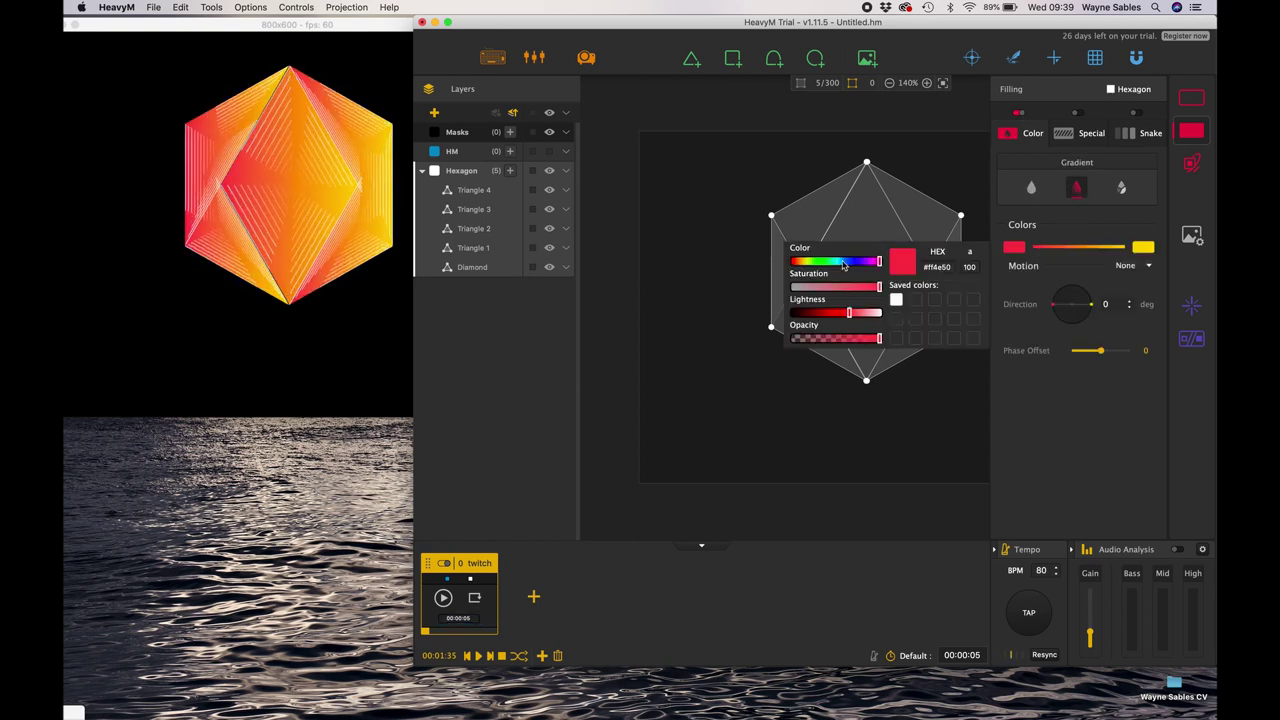
drag(847, 265, 863, 265)
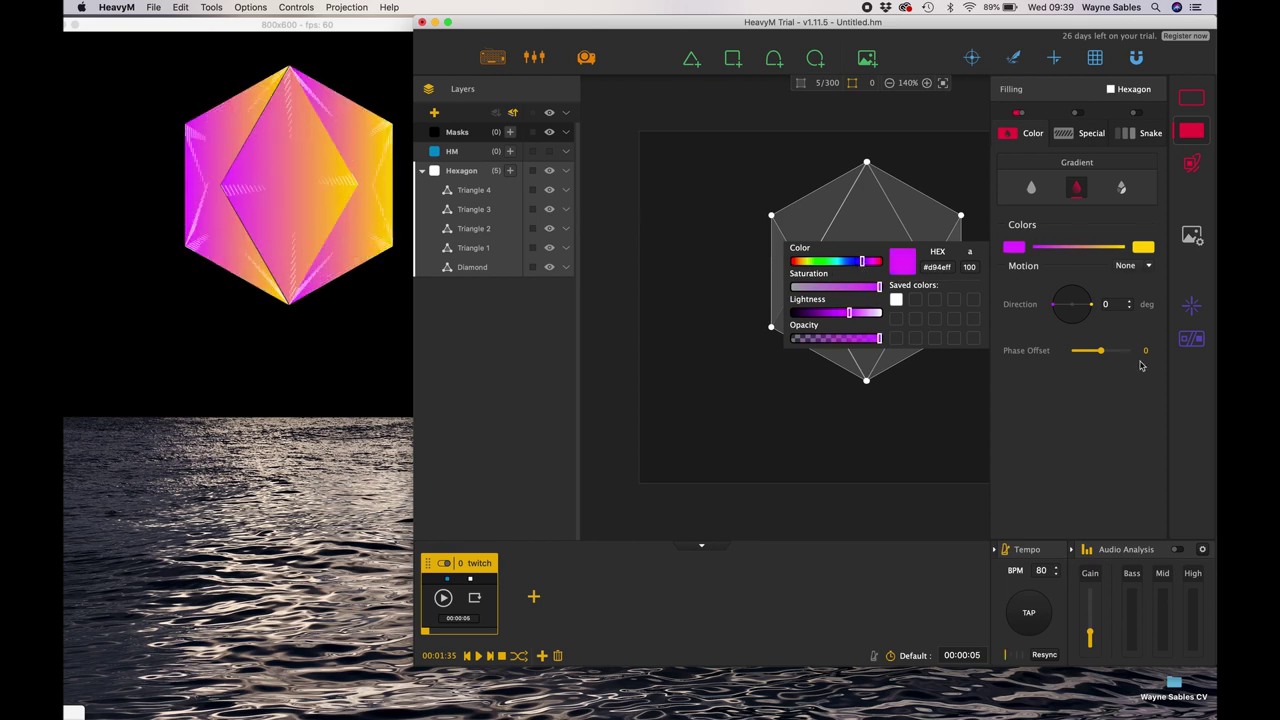
click(1133, 421)
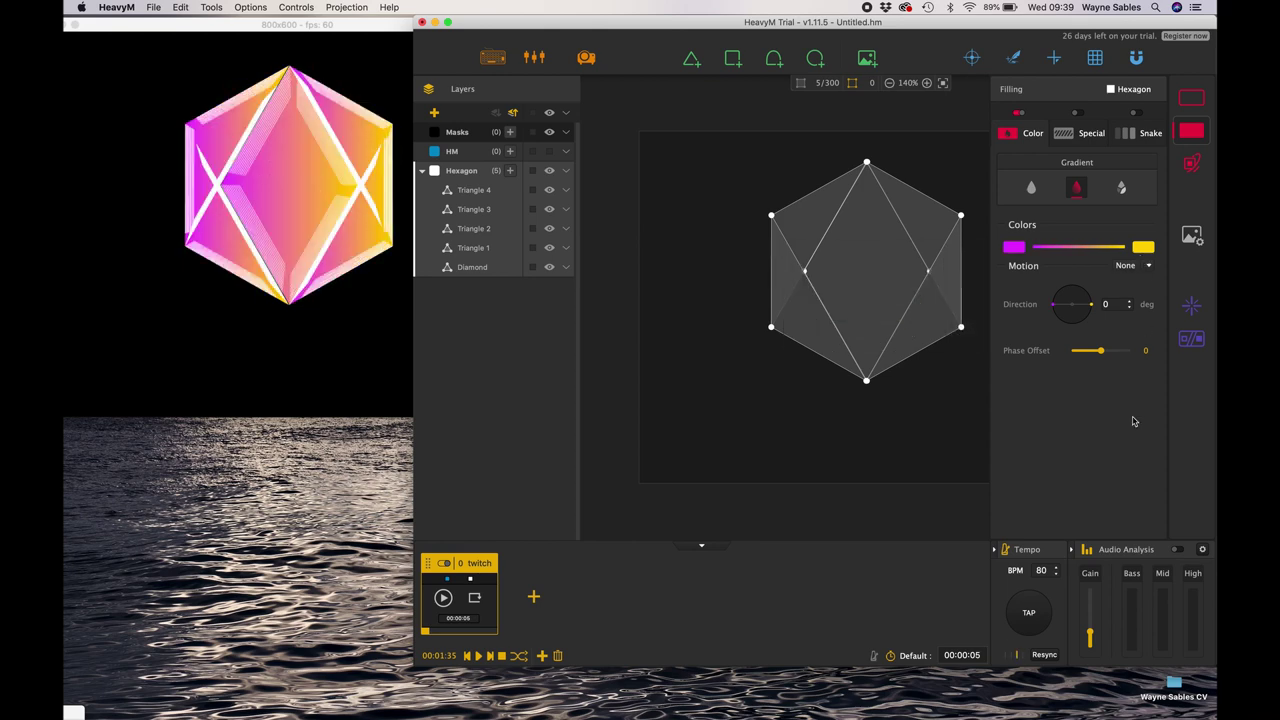
- Set the gradient motion to Blink after trying Swing
click(1147, 266)
click(1139, 285)
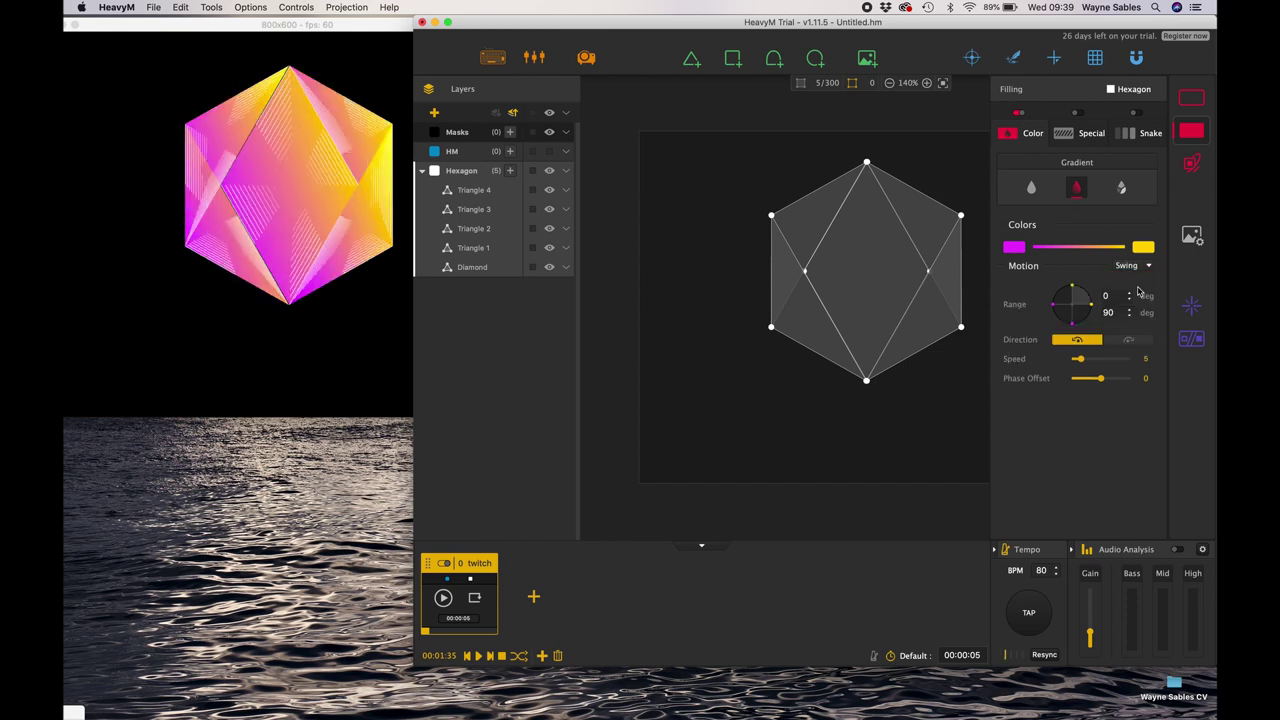
click(1147, 266)
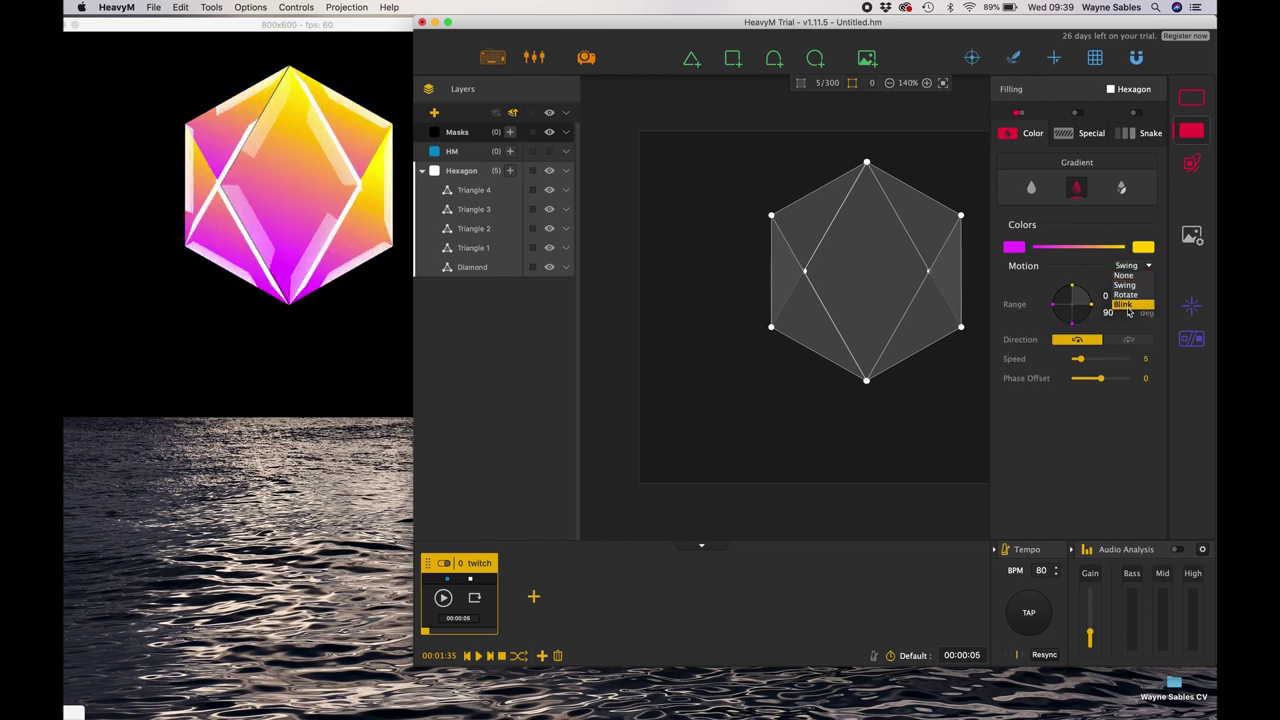
click(1128, 312)
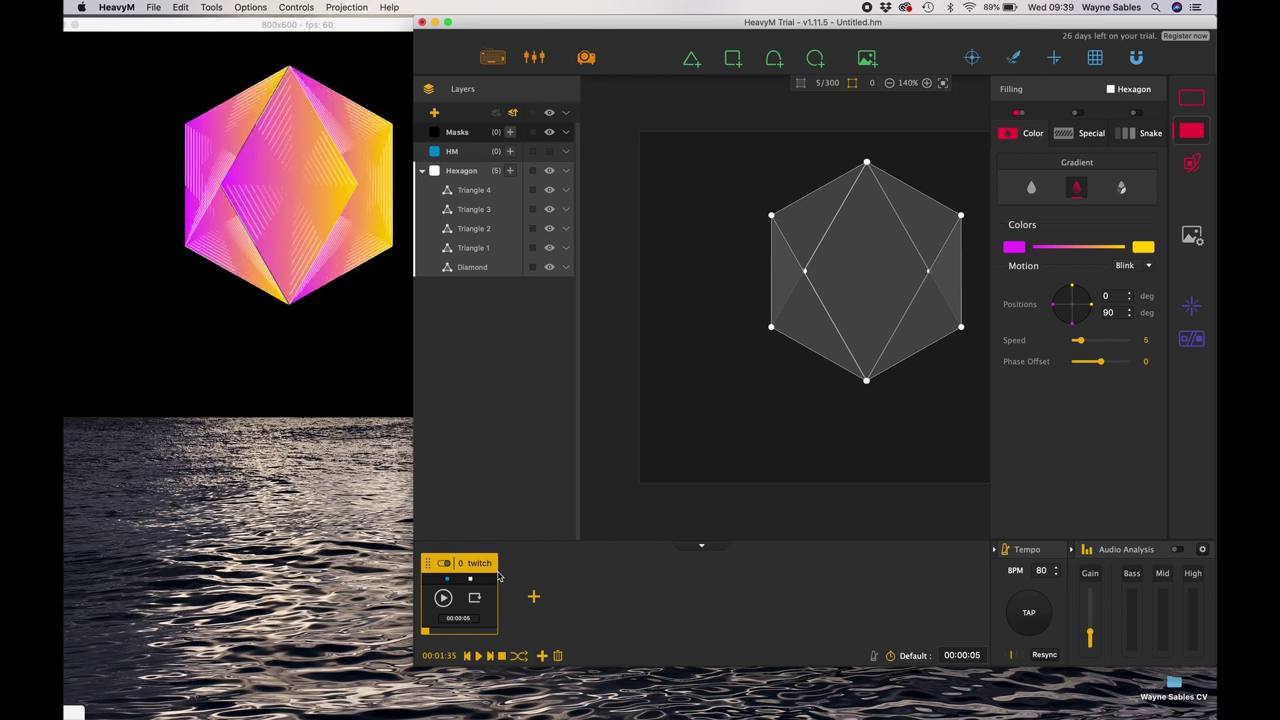
- Play and stop the twitch cue, add a new cue, and open the empty 'name' cue
click(443, 597)
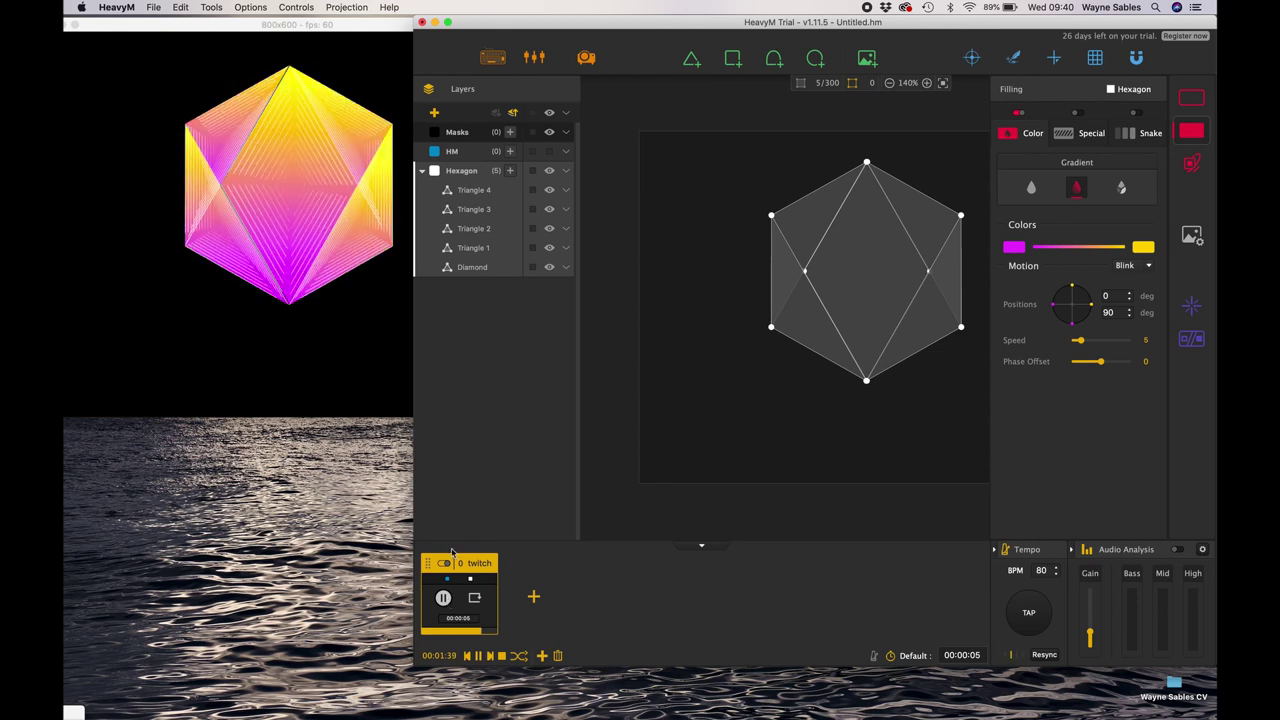
click(534, 597)
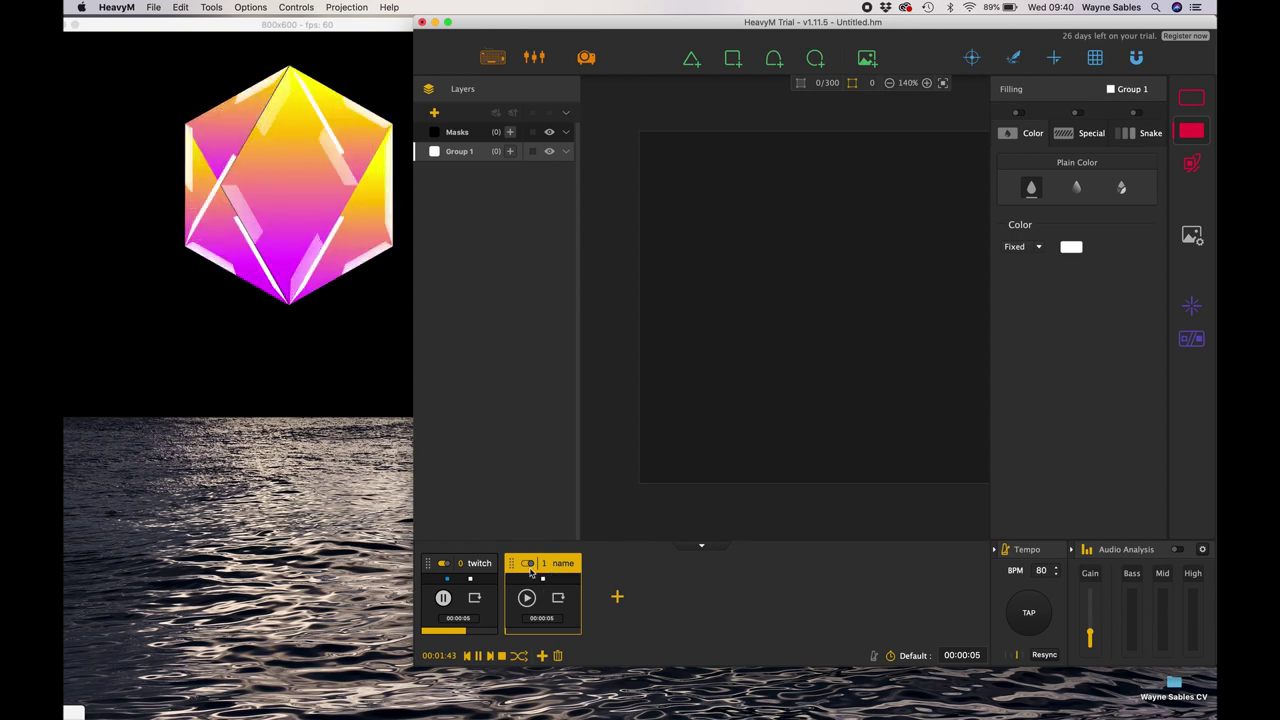
click(474, 577)
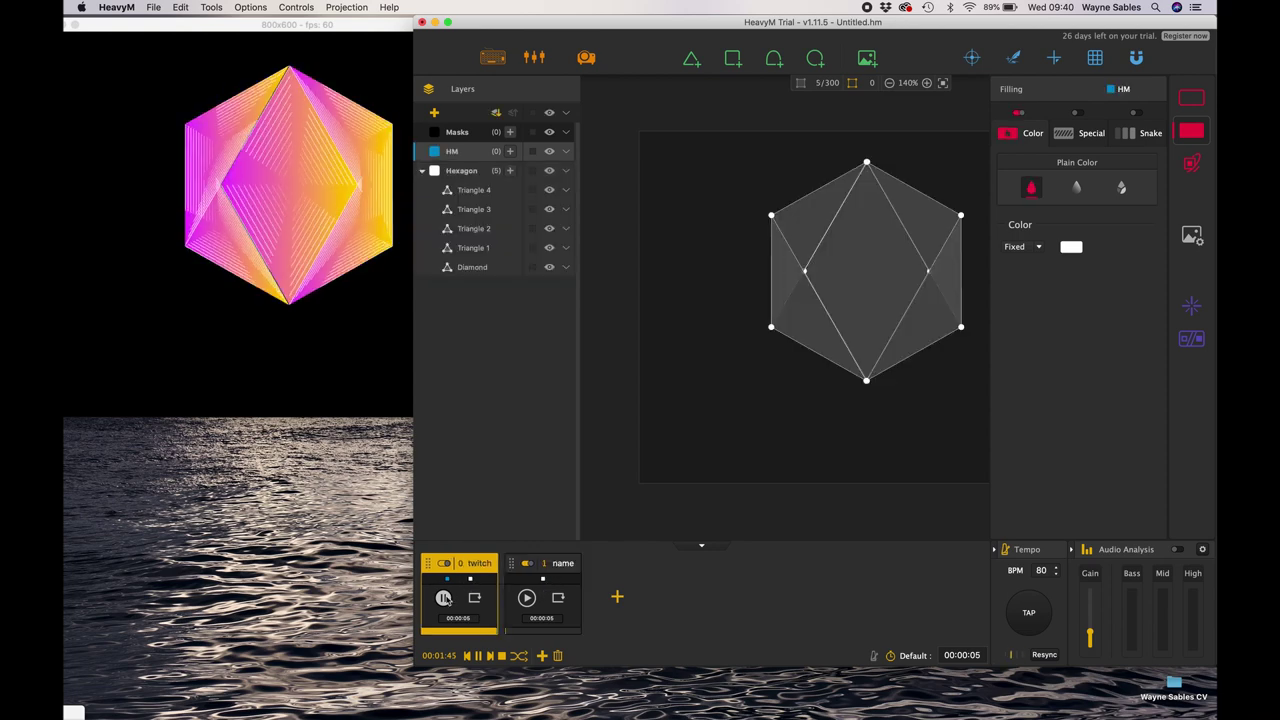
click(443, 598)
click(455, 172)
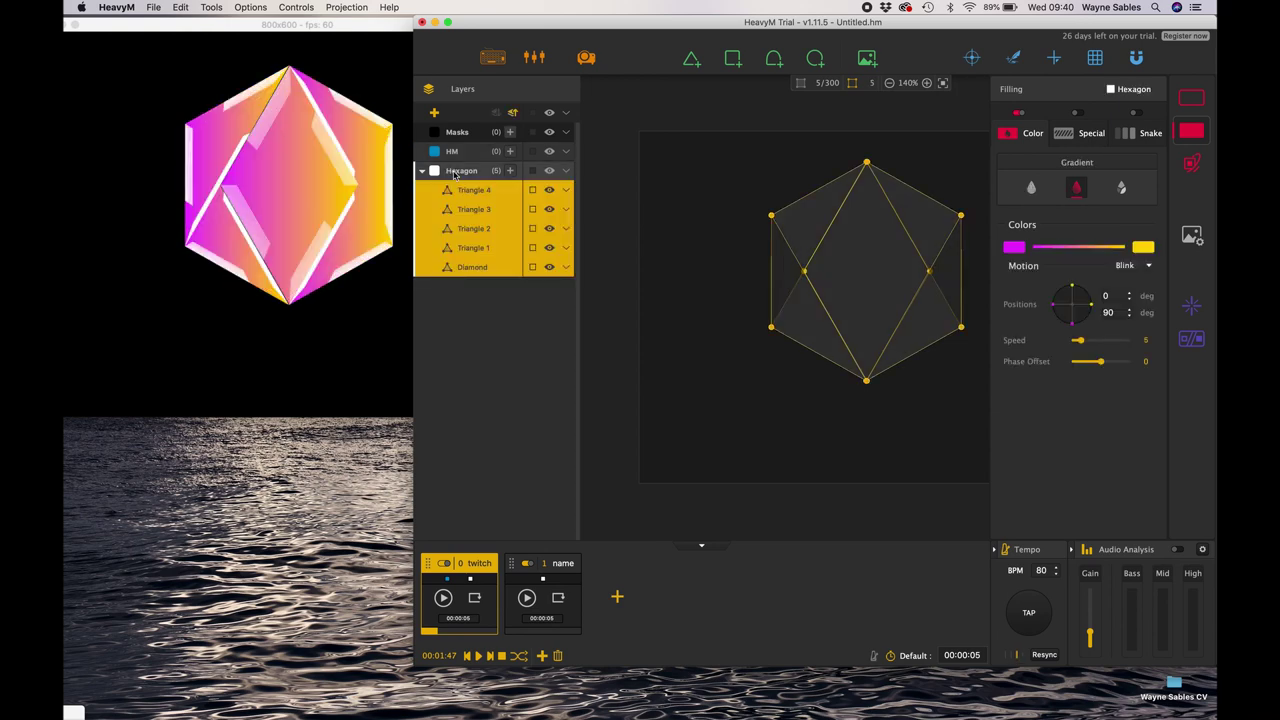
click(549, 568)
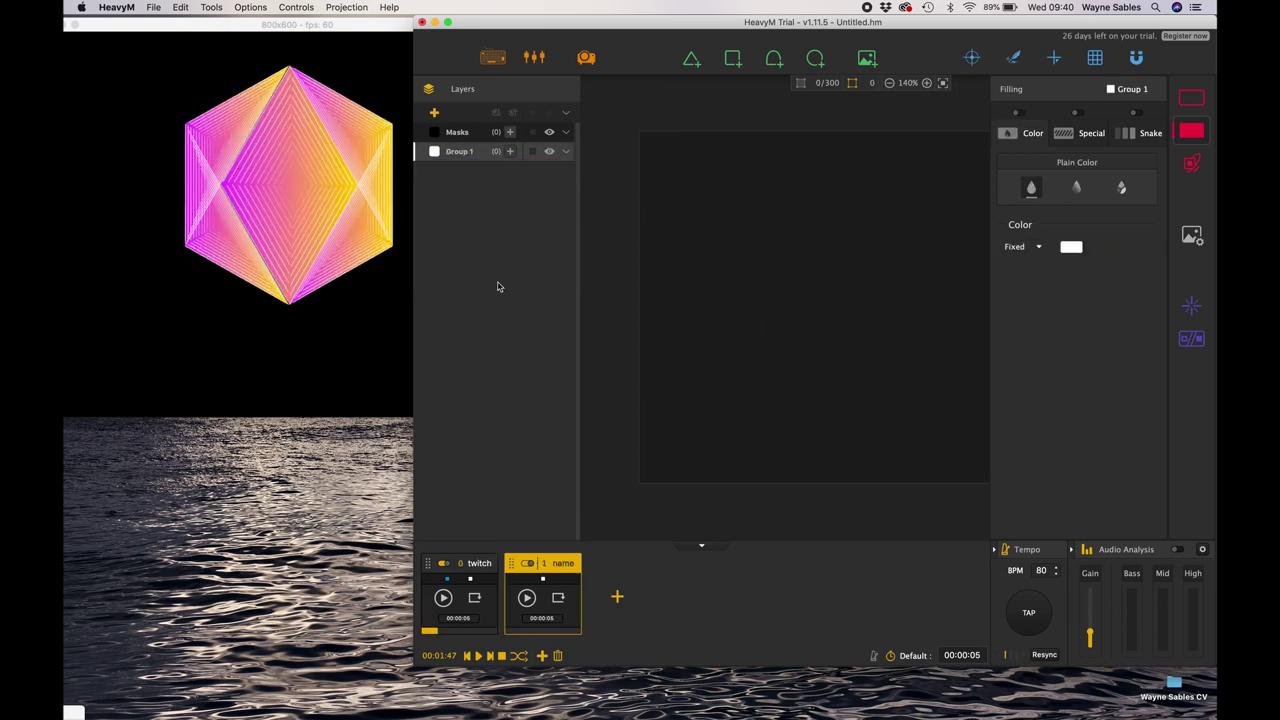
- Paste the copied hexagon faces, centre them on the canvas, and select all five
key(super+v)
drag(641, 457, 871, 243)
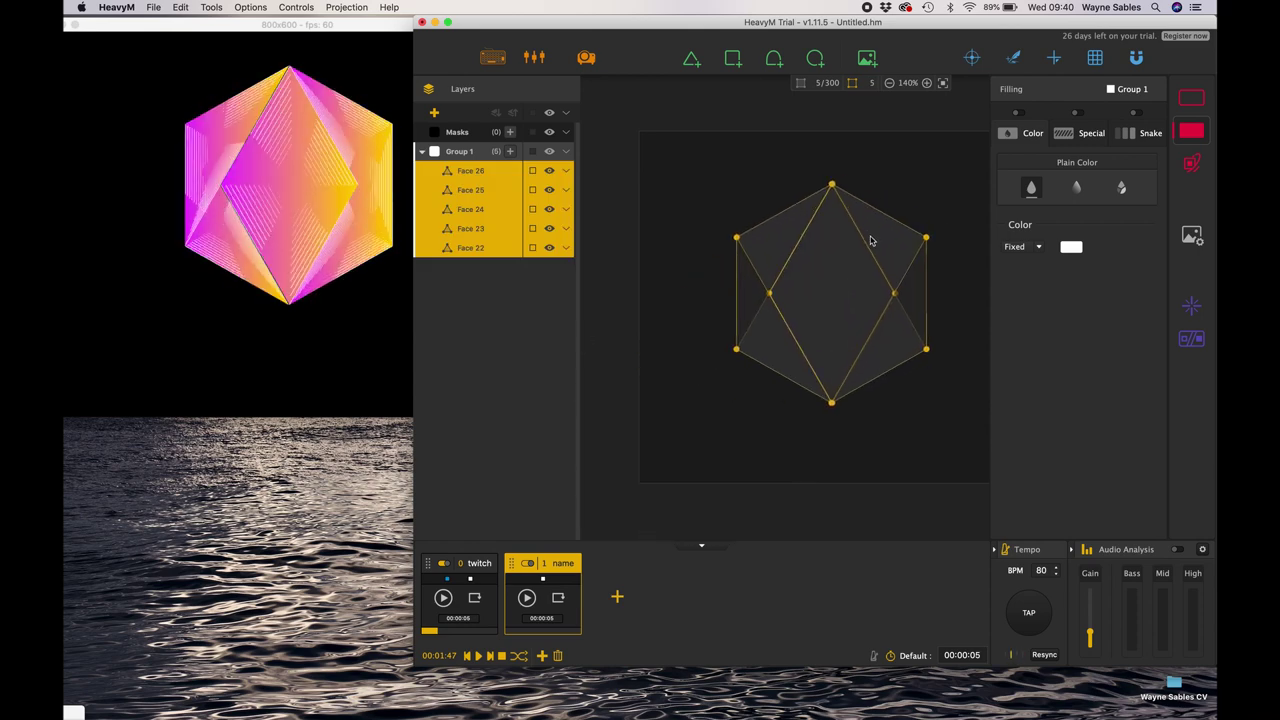
click(494, 328)
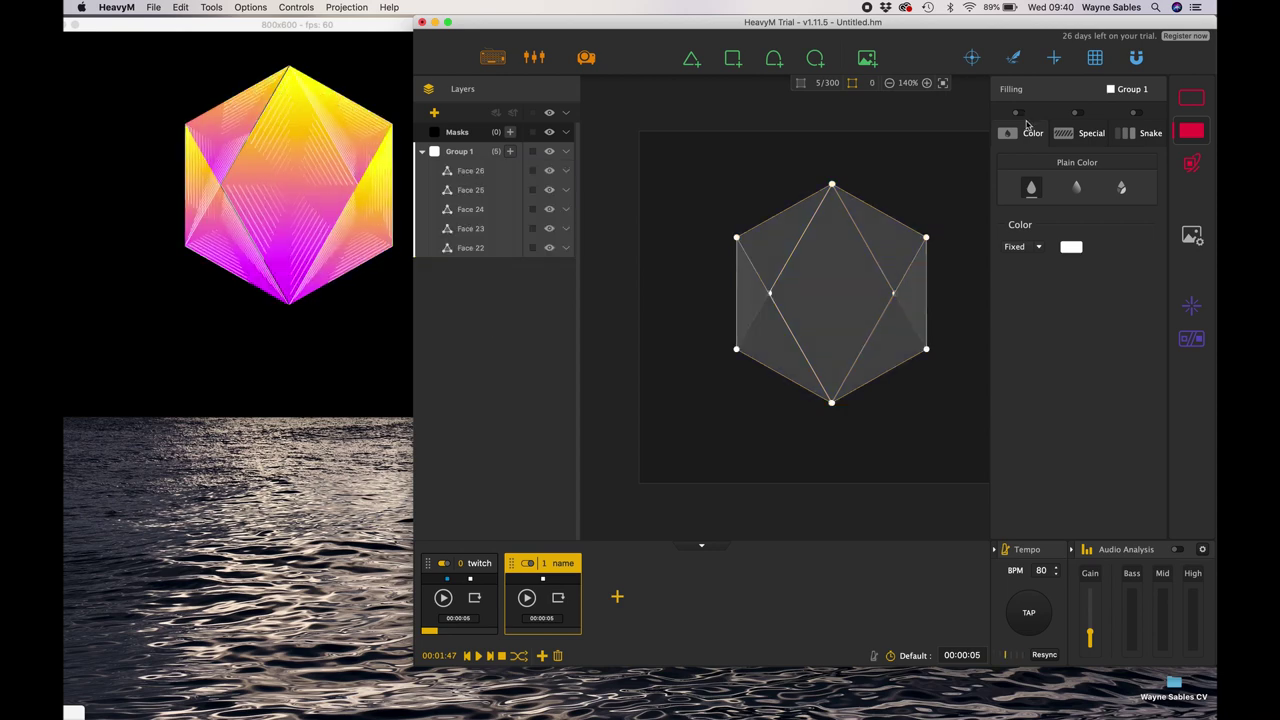
click(838, 263)
click(475, 160)
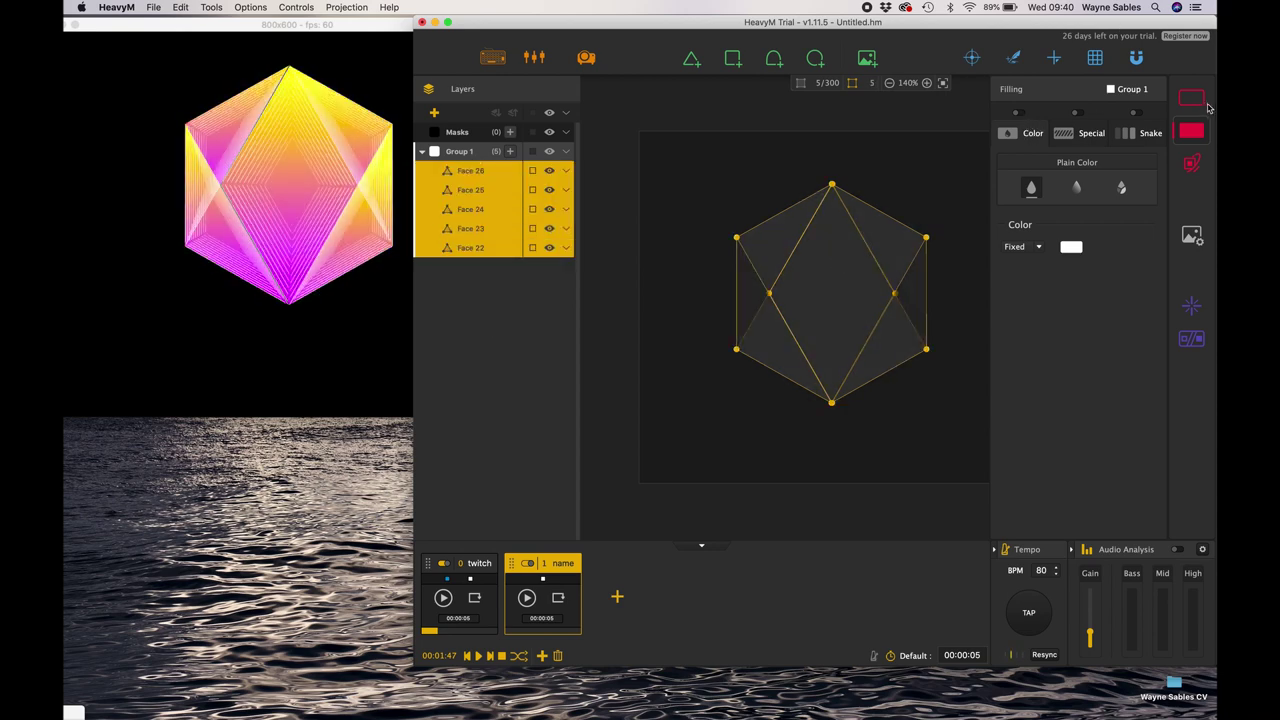
- Turn on filling and Outline Line for the faces, with the border outline off
click(1019, 114)
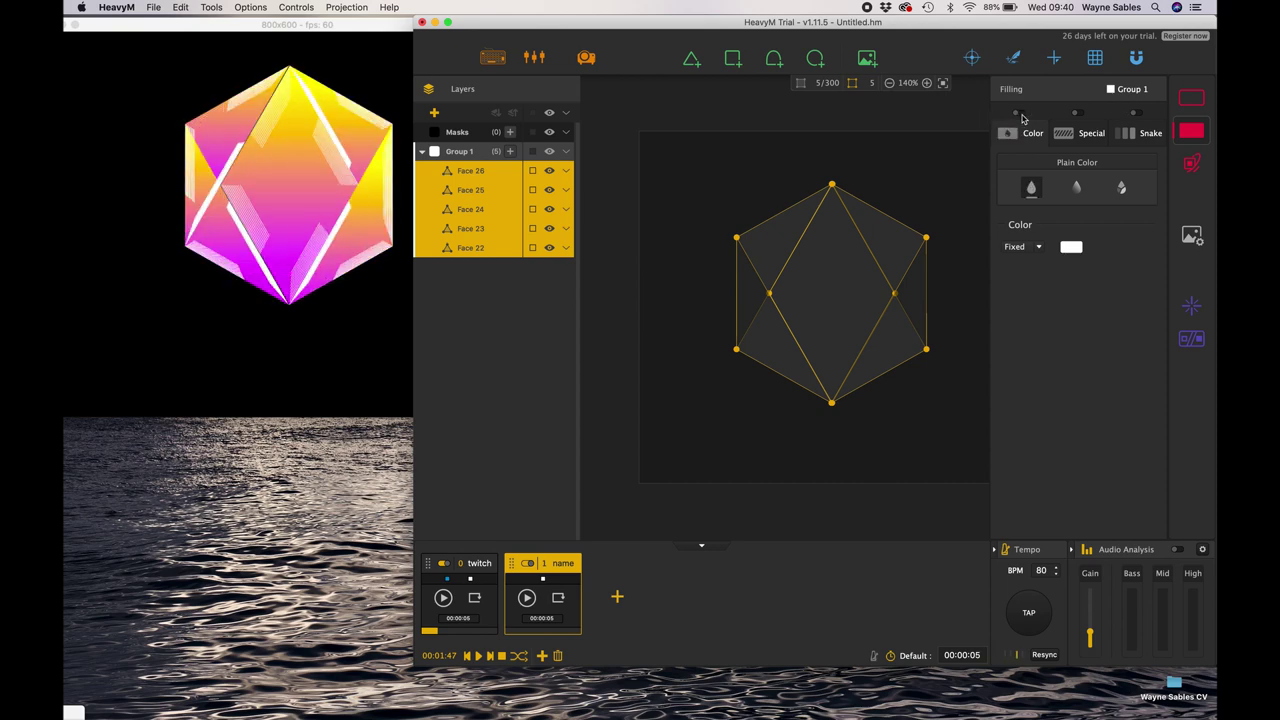
click(1190, 99)
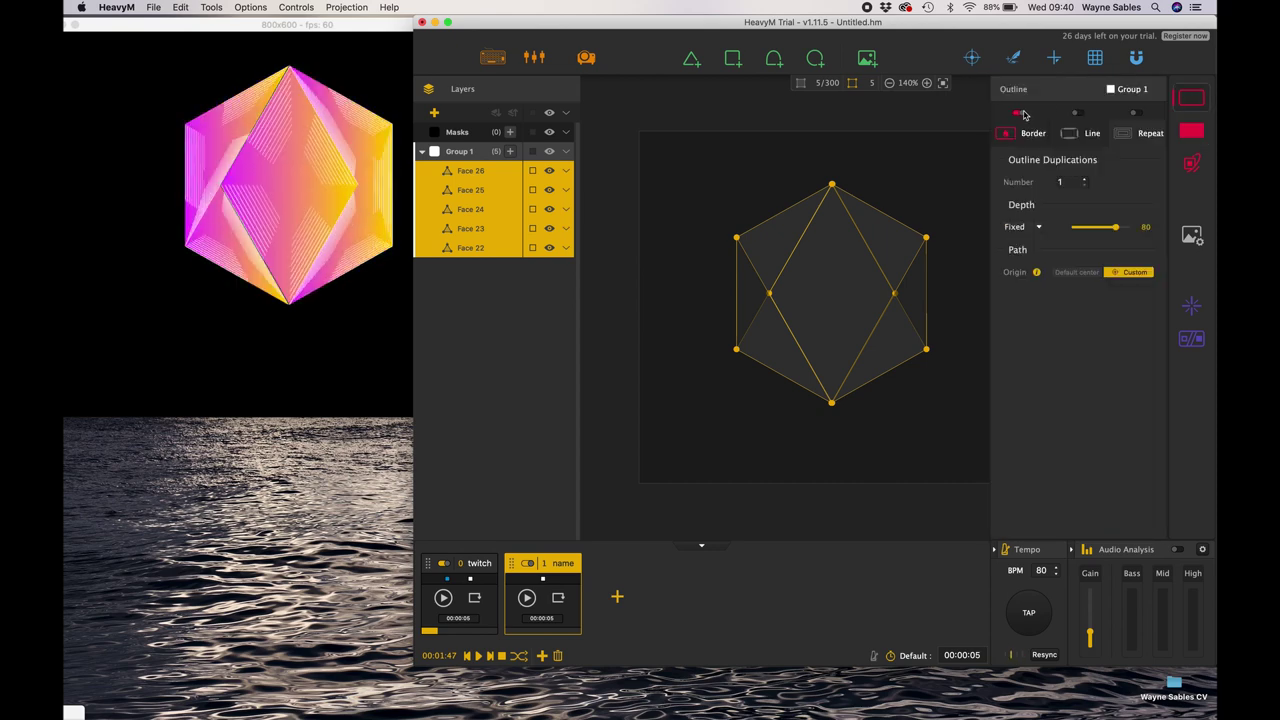
click(1078, 113)
click(1017, 114)
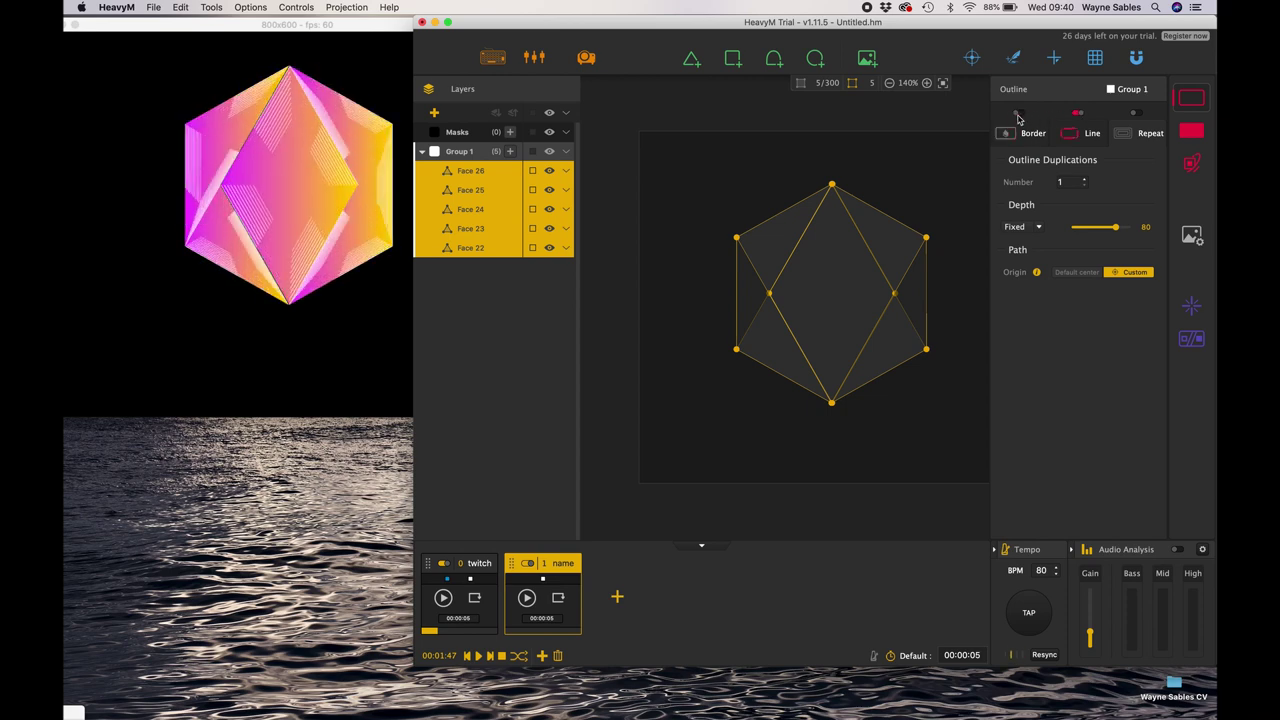
click(1190, 125)
click(1090, 138)
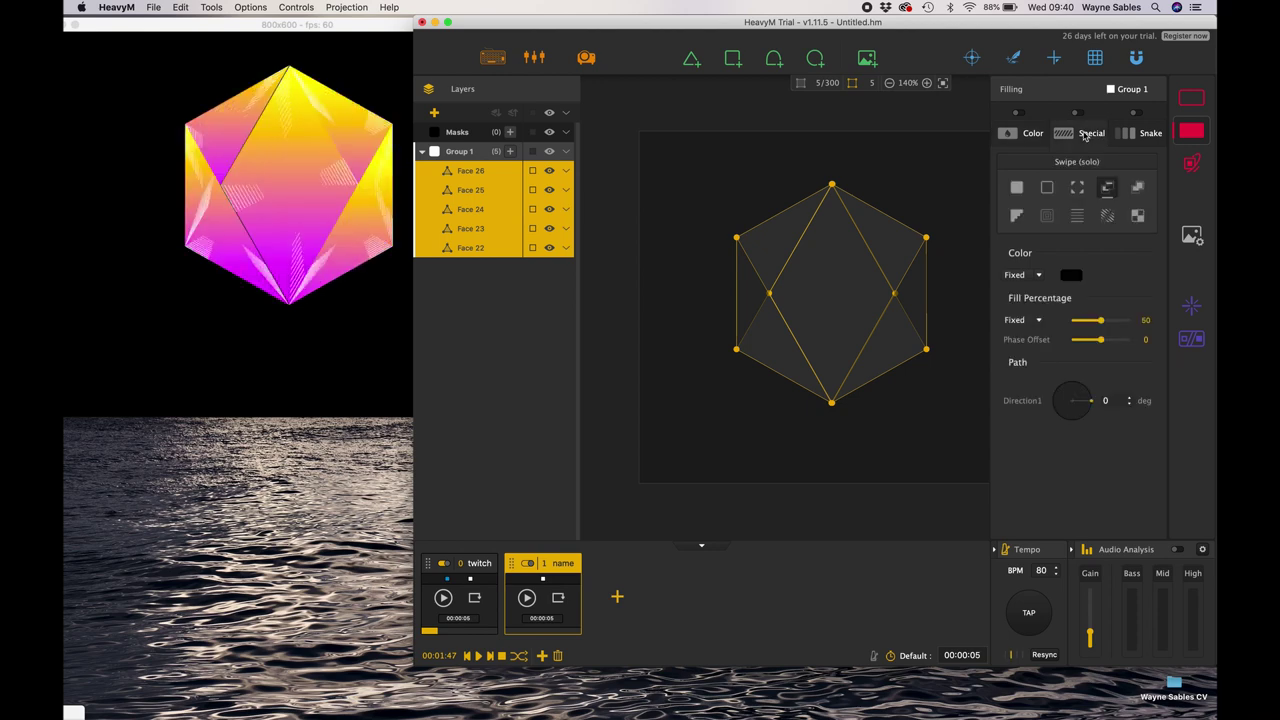
- Apply the Double Stripes special fill to the faces
click(1078, 113)
click(1108, 215)
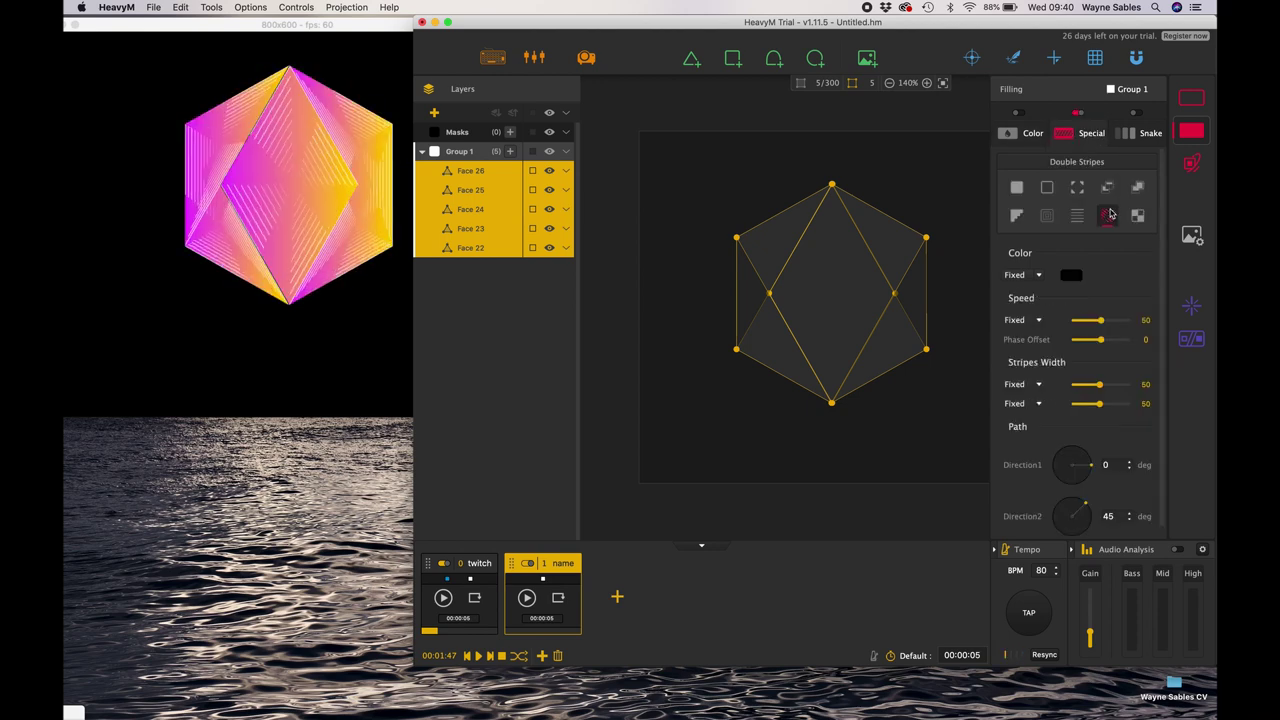
click(1026, 137)
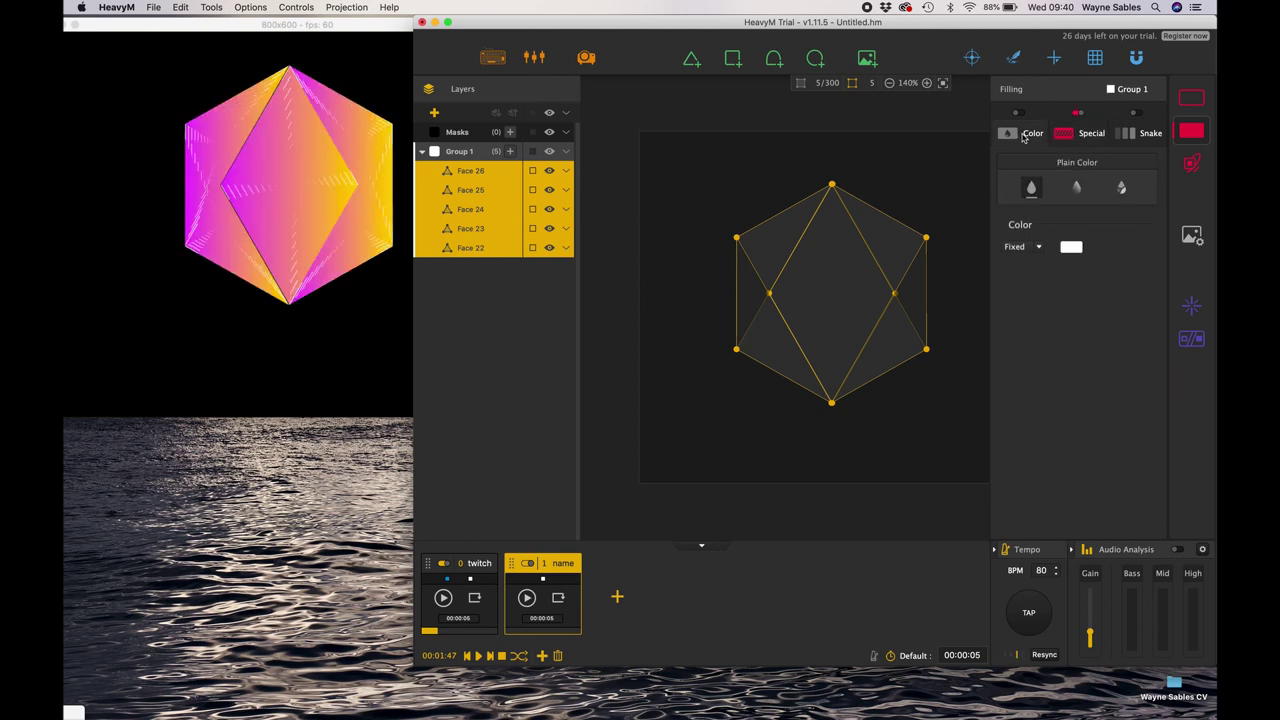
- Enable a Structure transformation, settling on Elastic Scale after trying the other effects
click(1189, 166)
click(1130, 134)
click(1123, 114)
click(1131, 215)
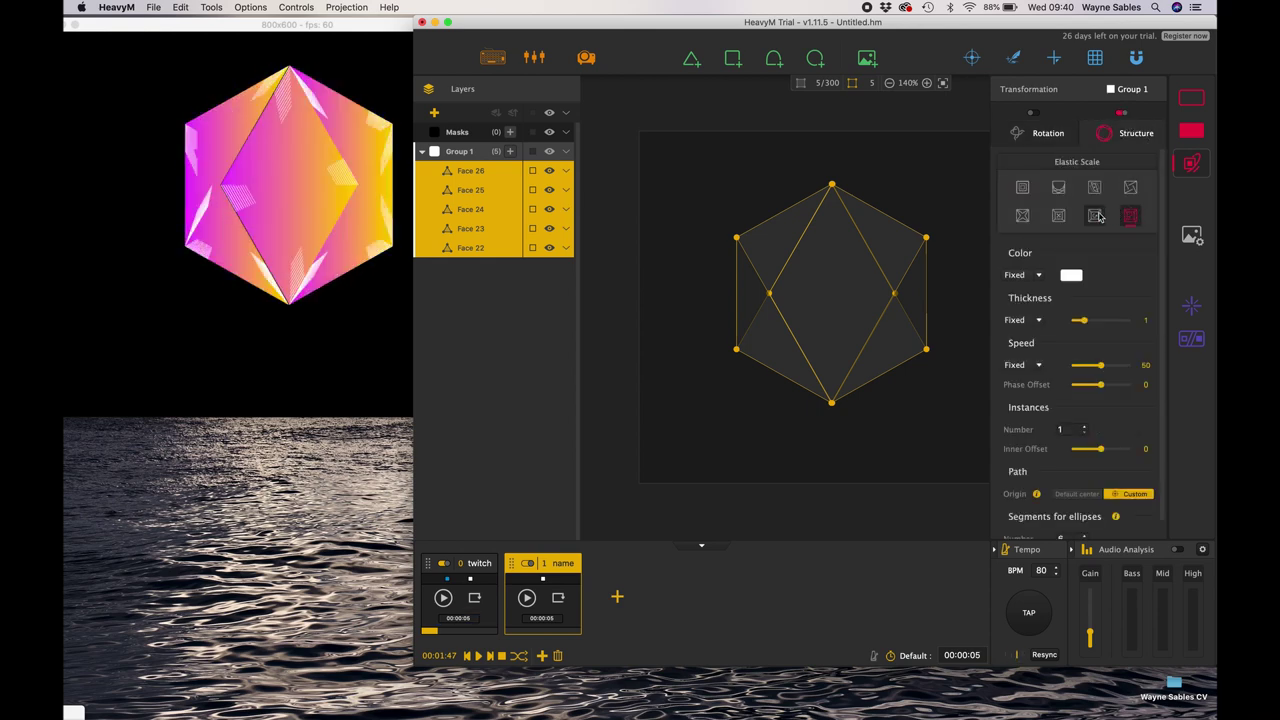
click(1095, 217)
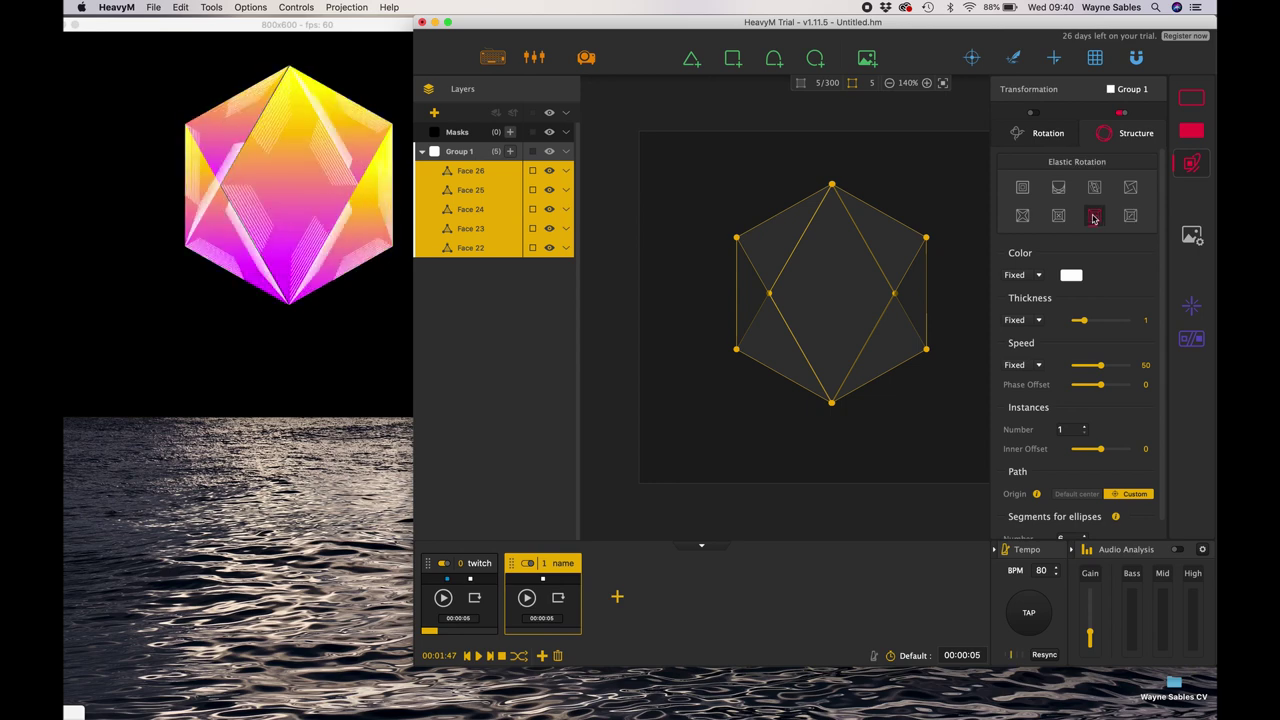
click(1058, 216)
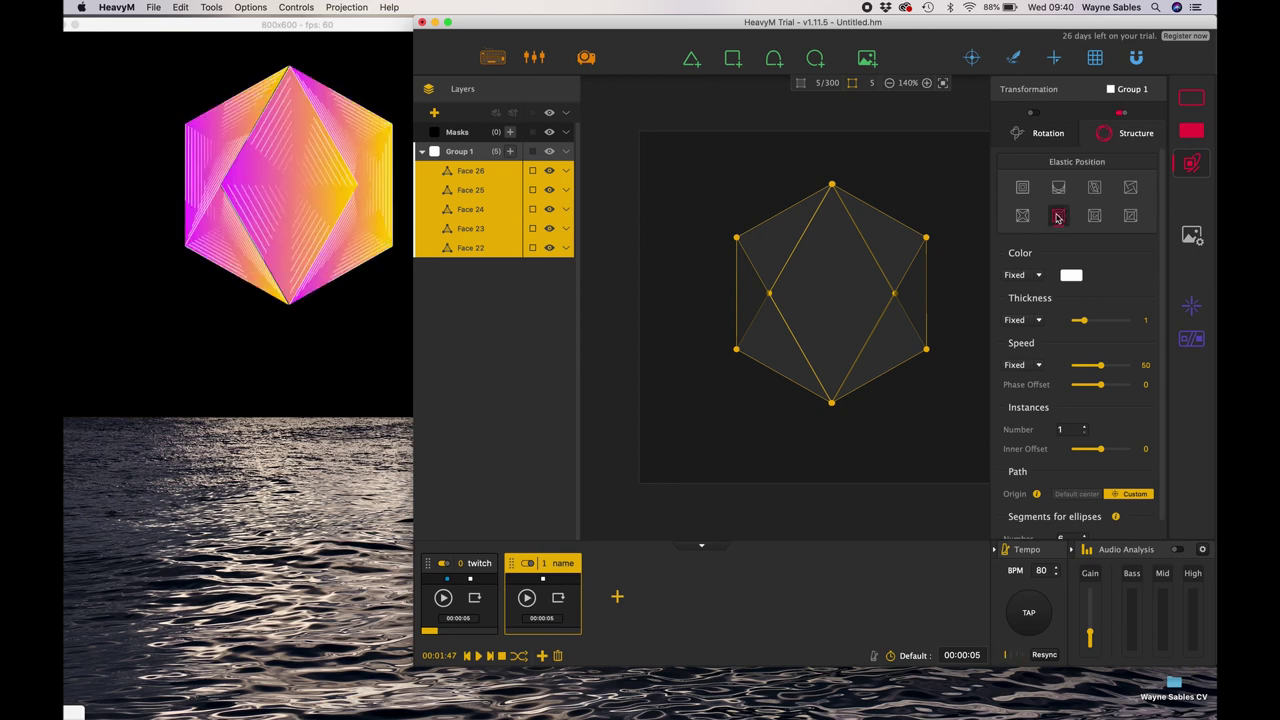
click(1022, 216)
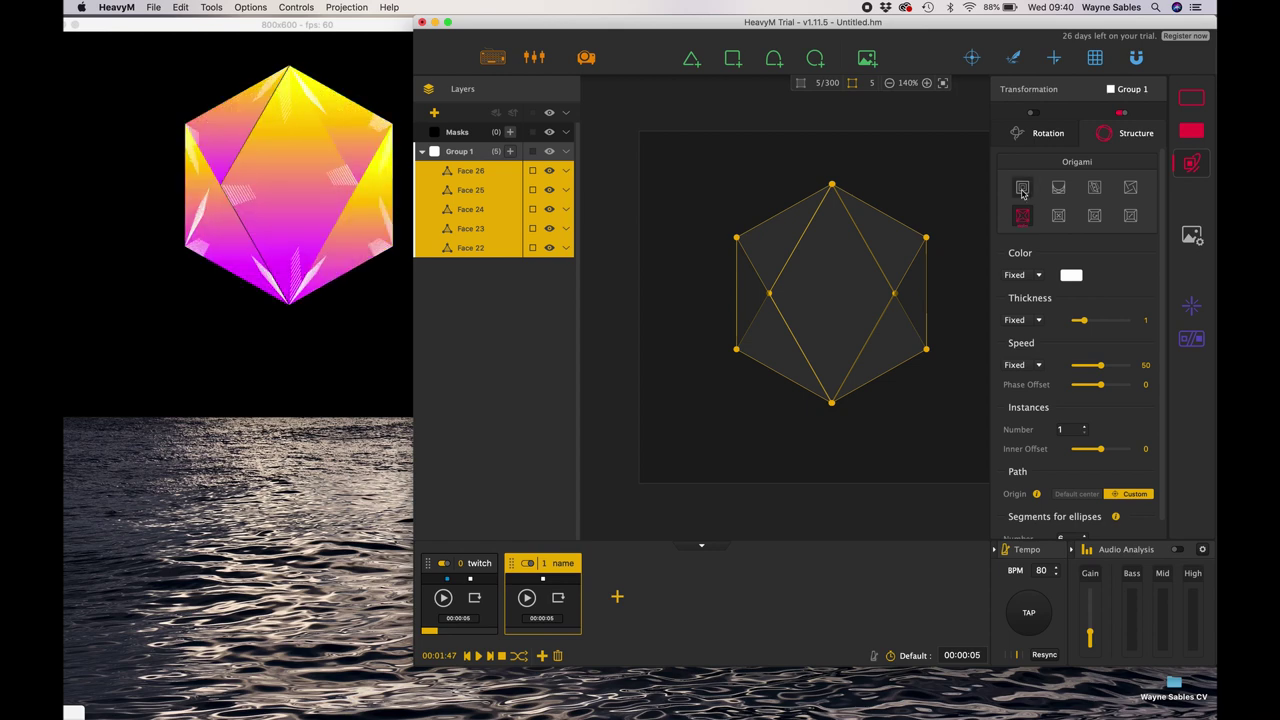
click(1022, 189)
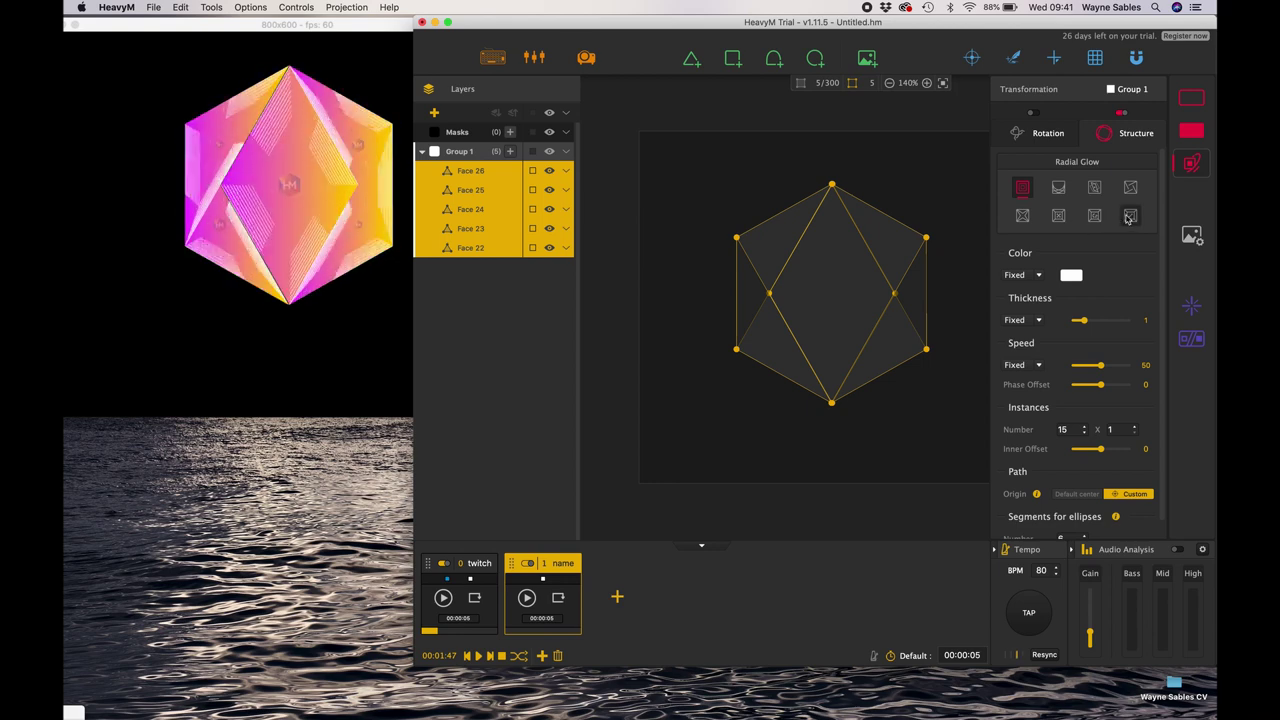
click(1130, 216)
- Shift the structure line colour's hue and set the line thickness to 4
click(1071, 274)
drag(876, 297, 846, 297)
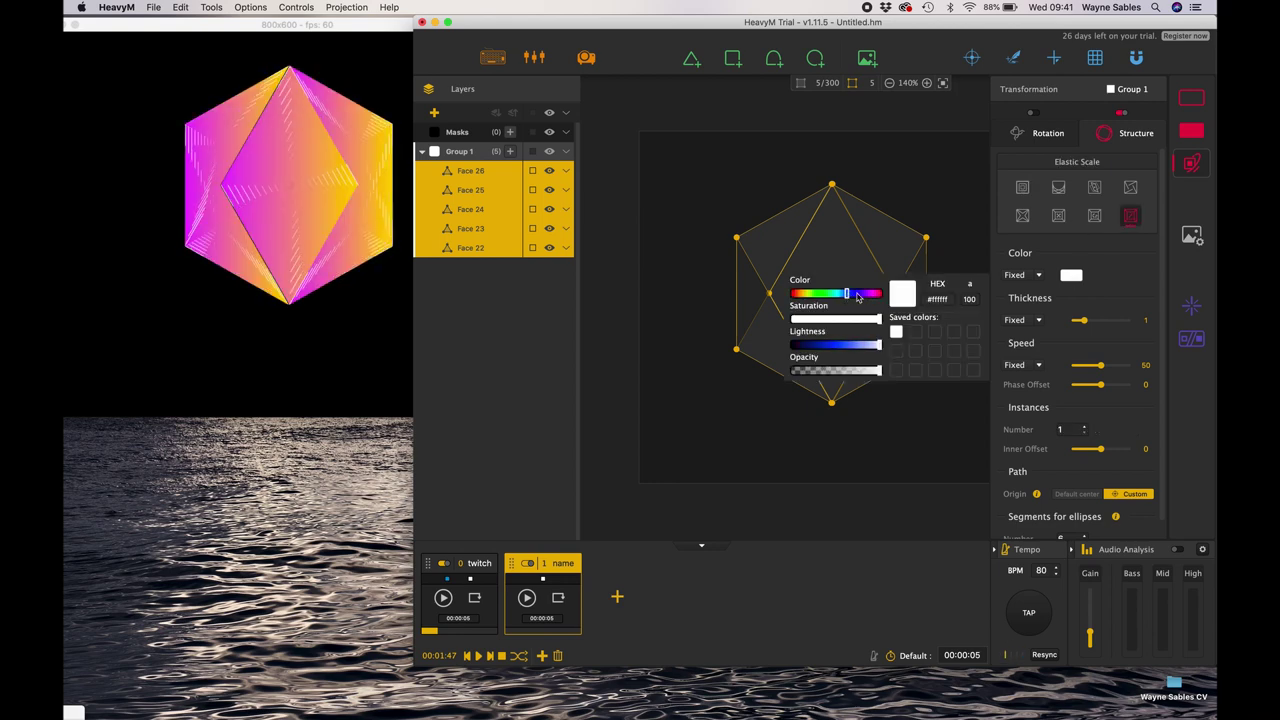
click(1118, 281)
click(1107, 321)
- Turn the border outline back on for Group 1
click(1192, 127)
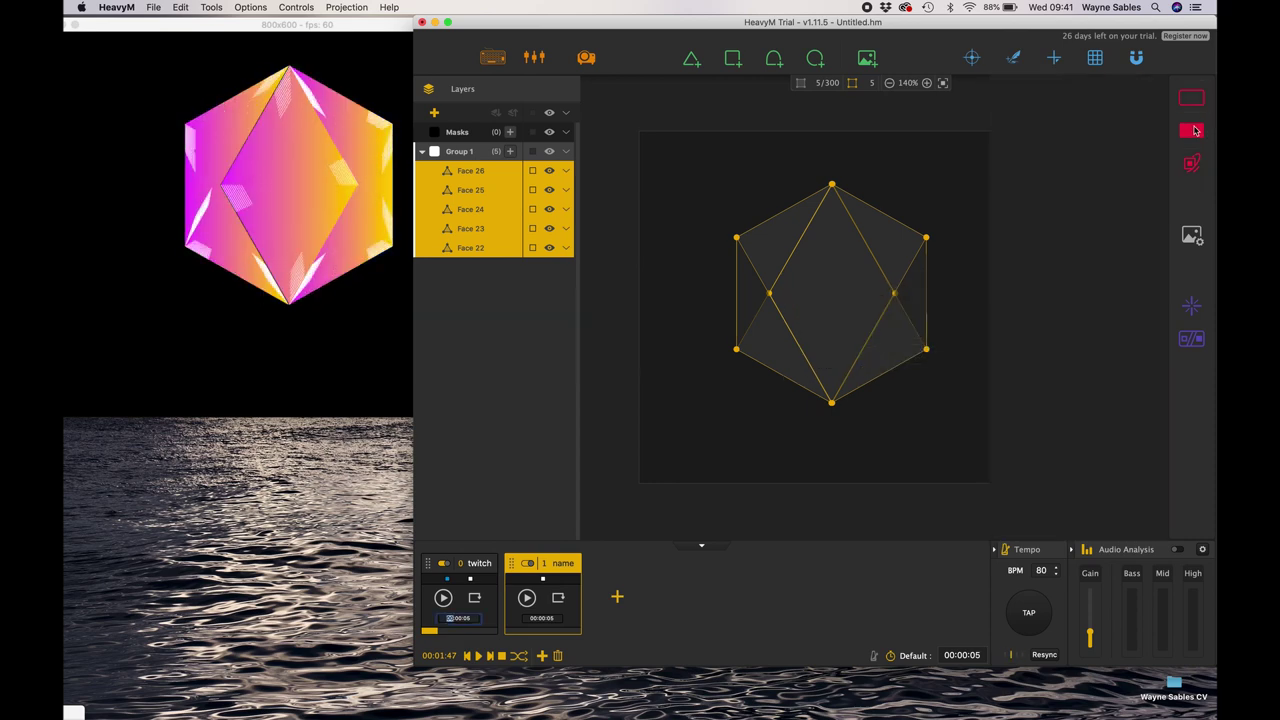
click(1194, 98)
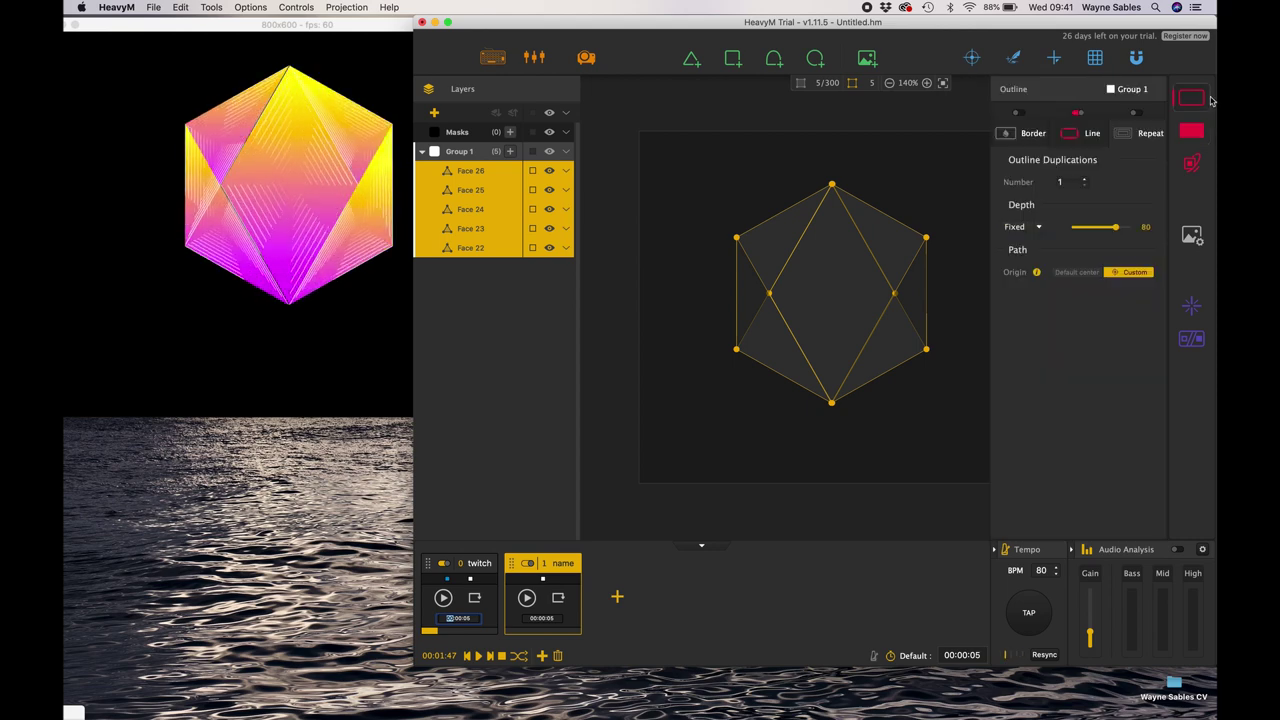
click(1022, 138)
click(1019, 115)
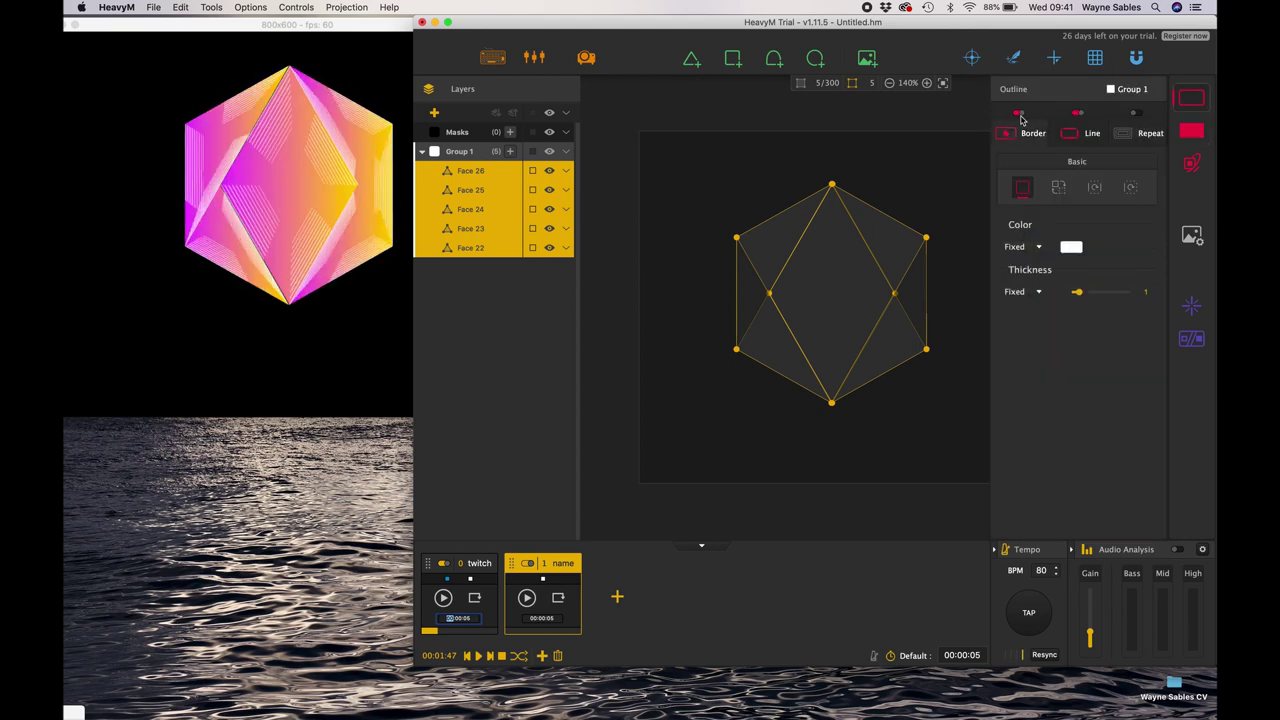
- Play the 'name' cue in the projection output
click(527, 598)
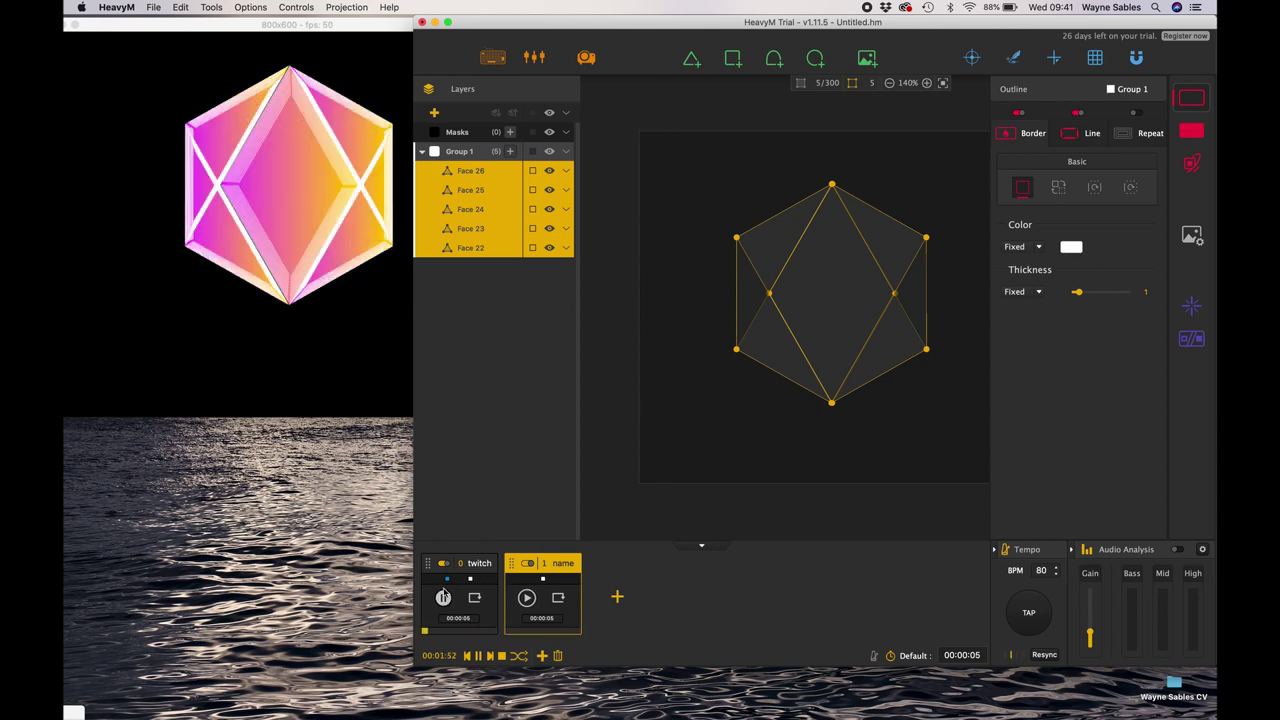
click(527, 598)
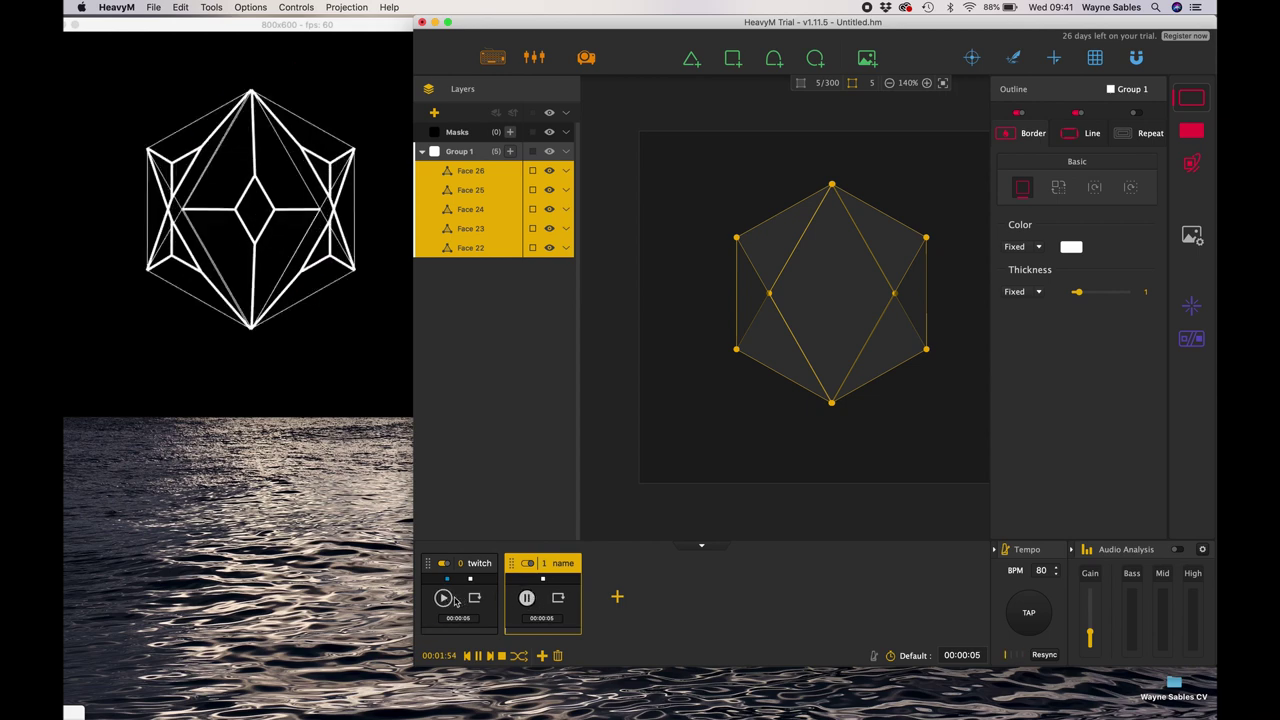
click(443, 598)
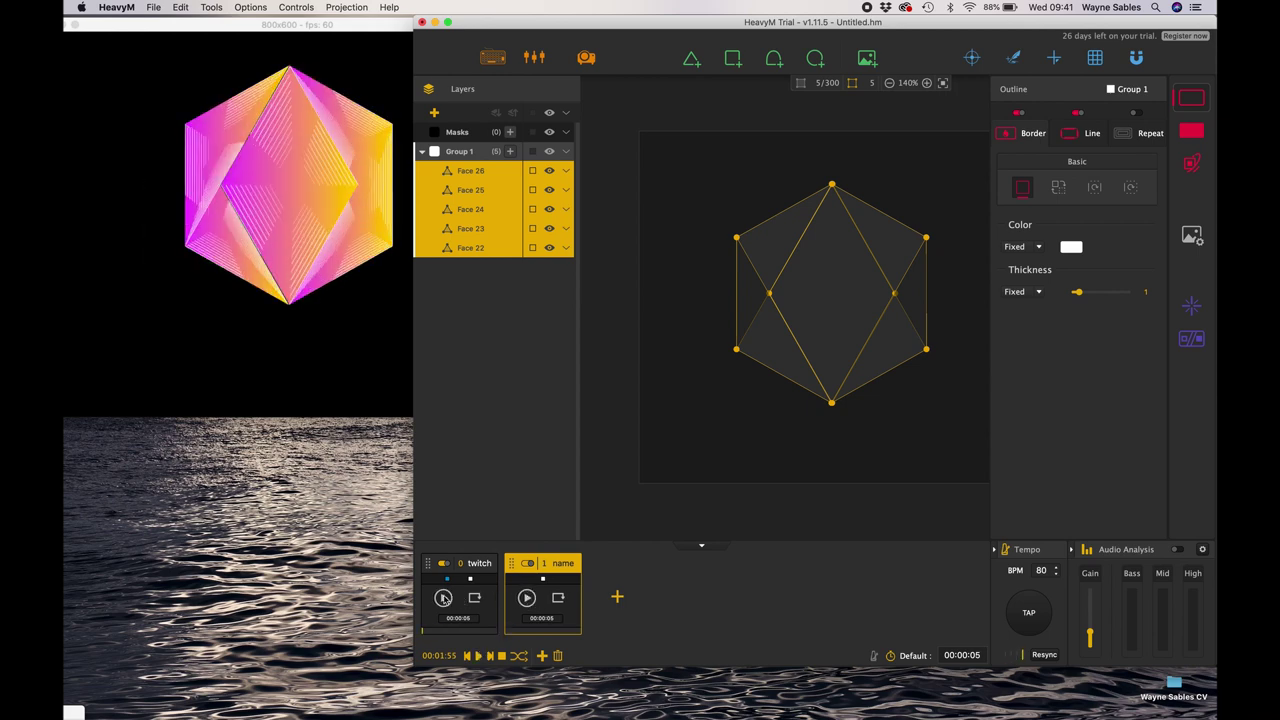
click(527, 598)
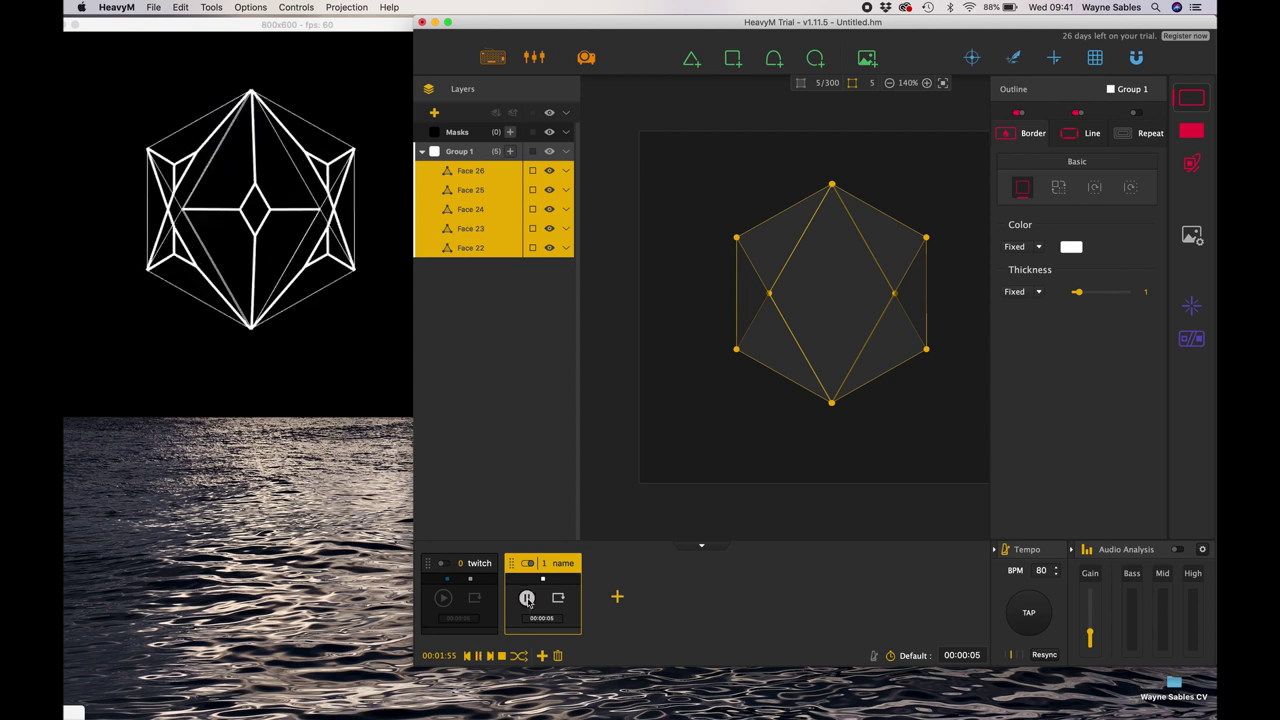
- Turn on outline Repeat and raise the duplications number to 12
click(1133, 134)
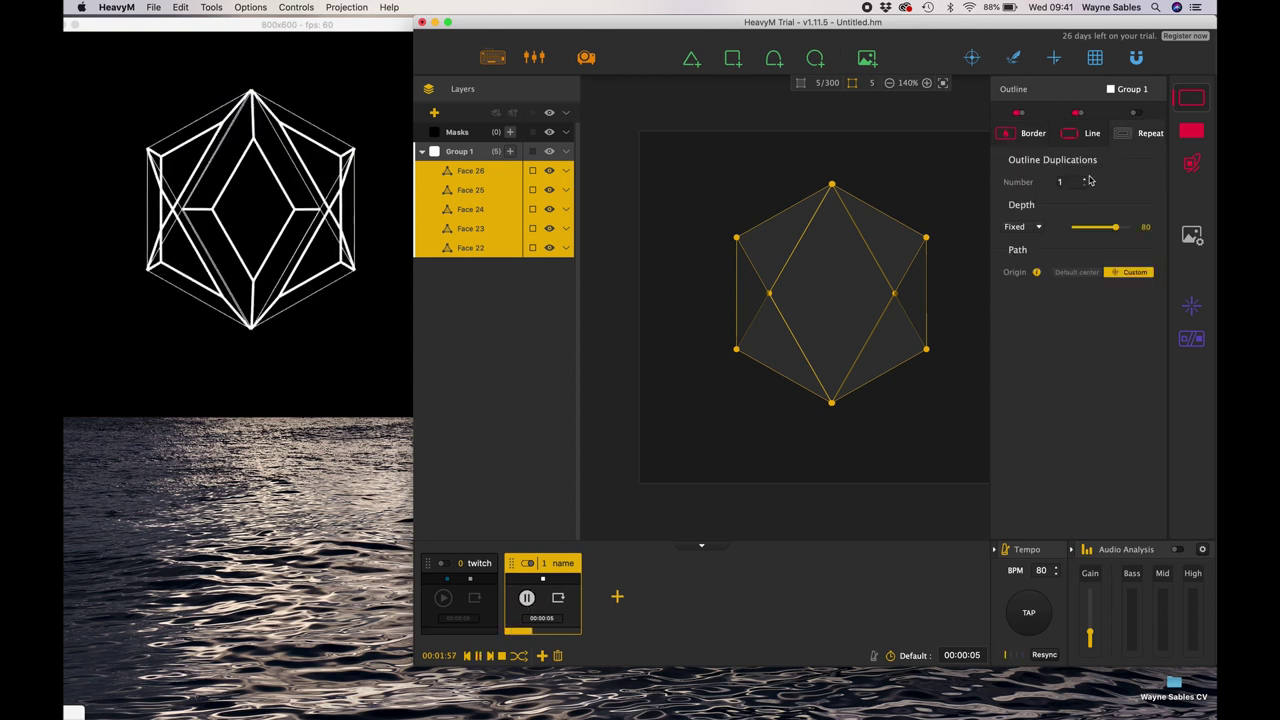
click(1087, 181)
click(1087, 181)
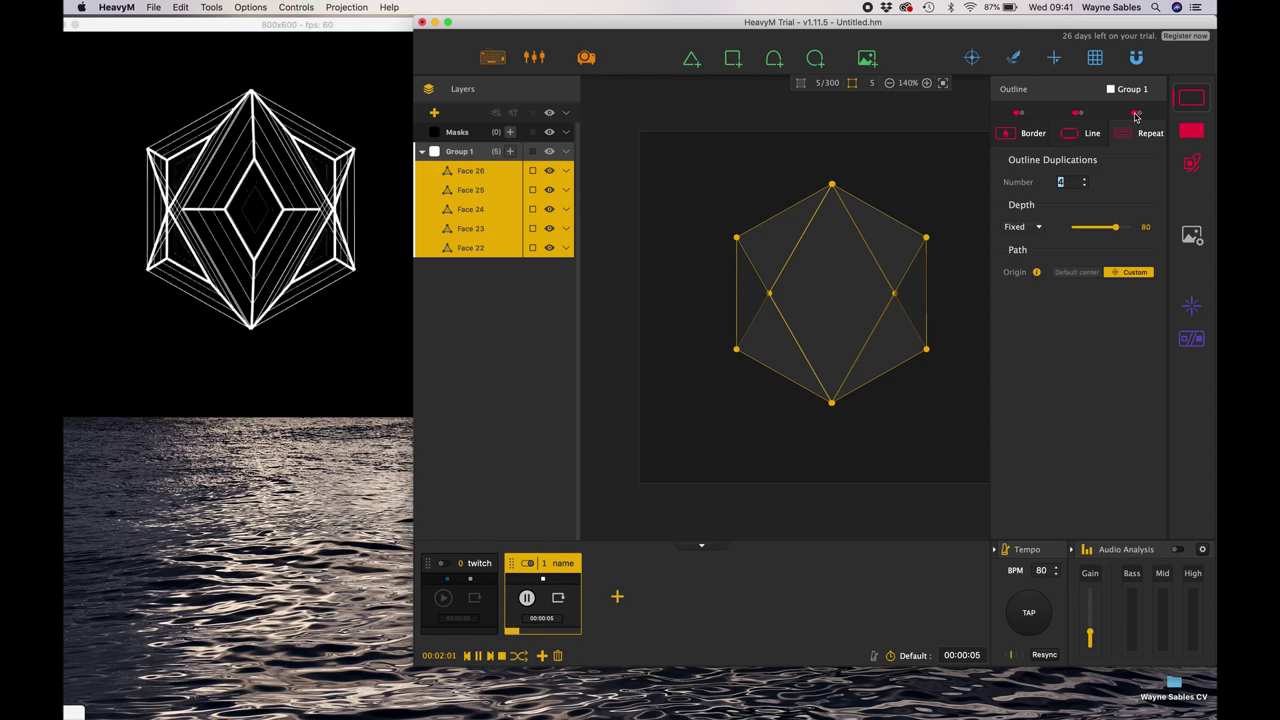
click(1087, 180)
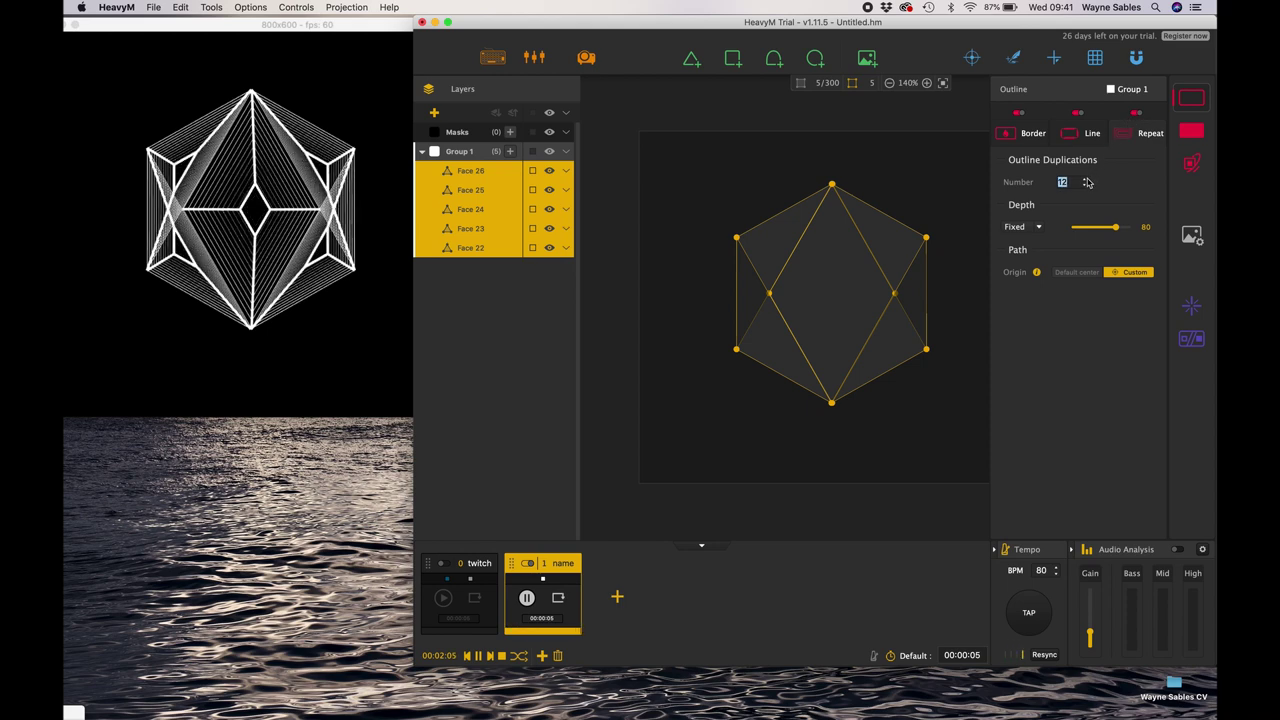
- Change the faces' filling to the Stripes special pattern after trying Gradient and Random
click(1191, 131)
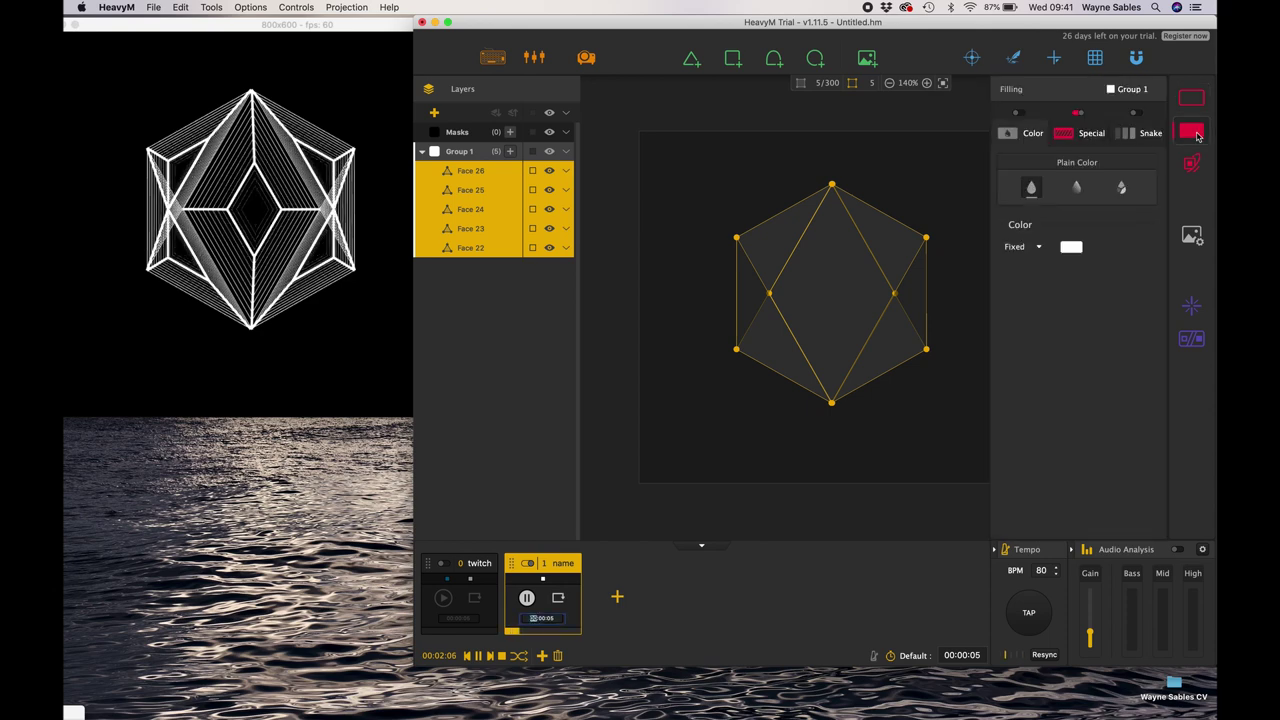
click(1077, 187)
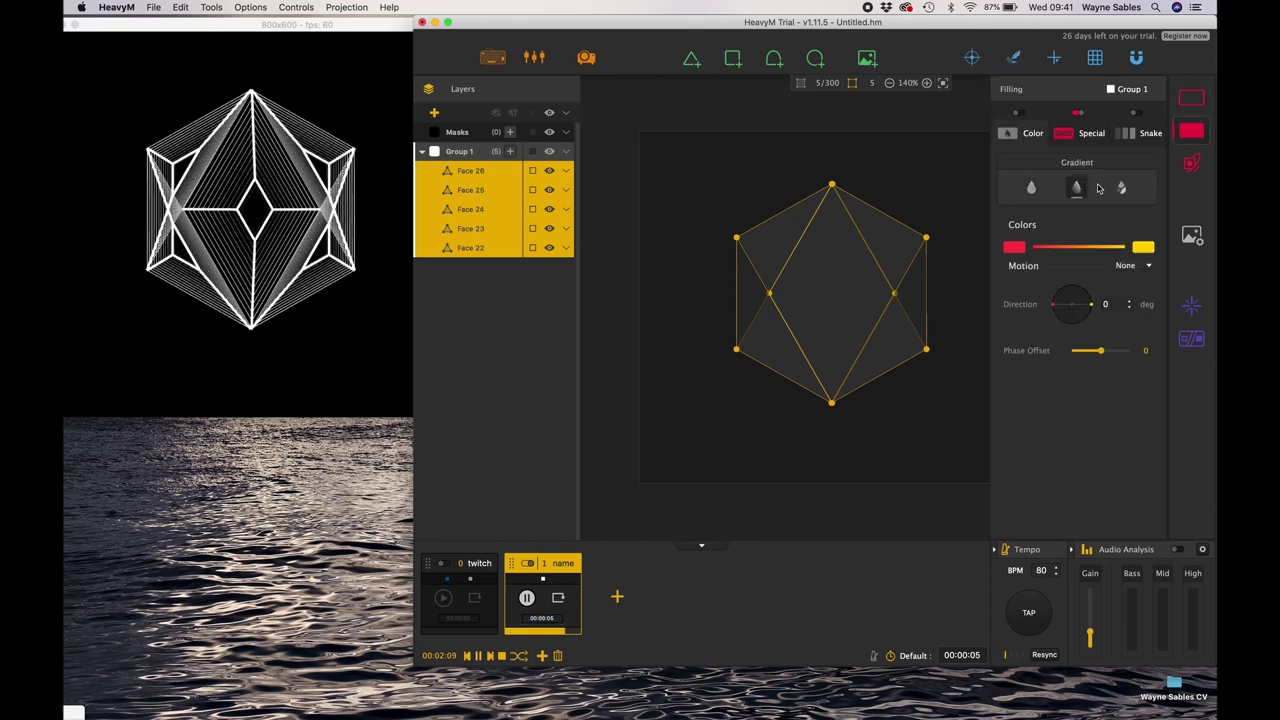
click(1121, 188)
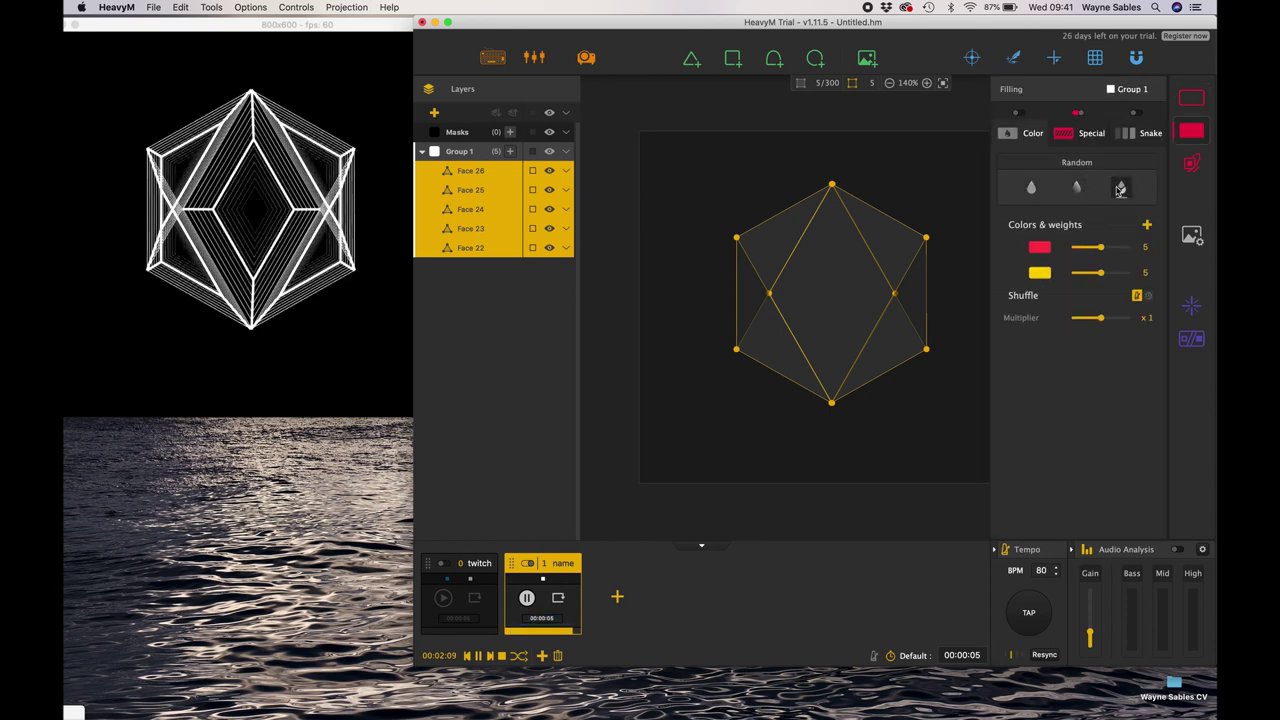
click(1080, 134)
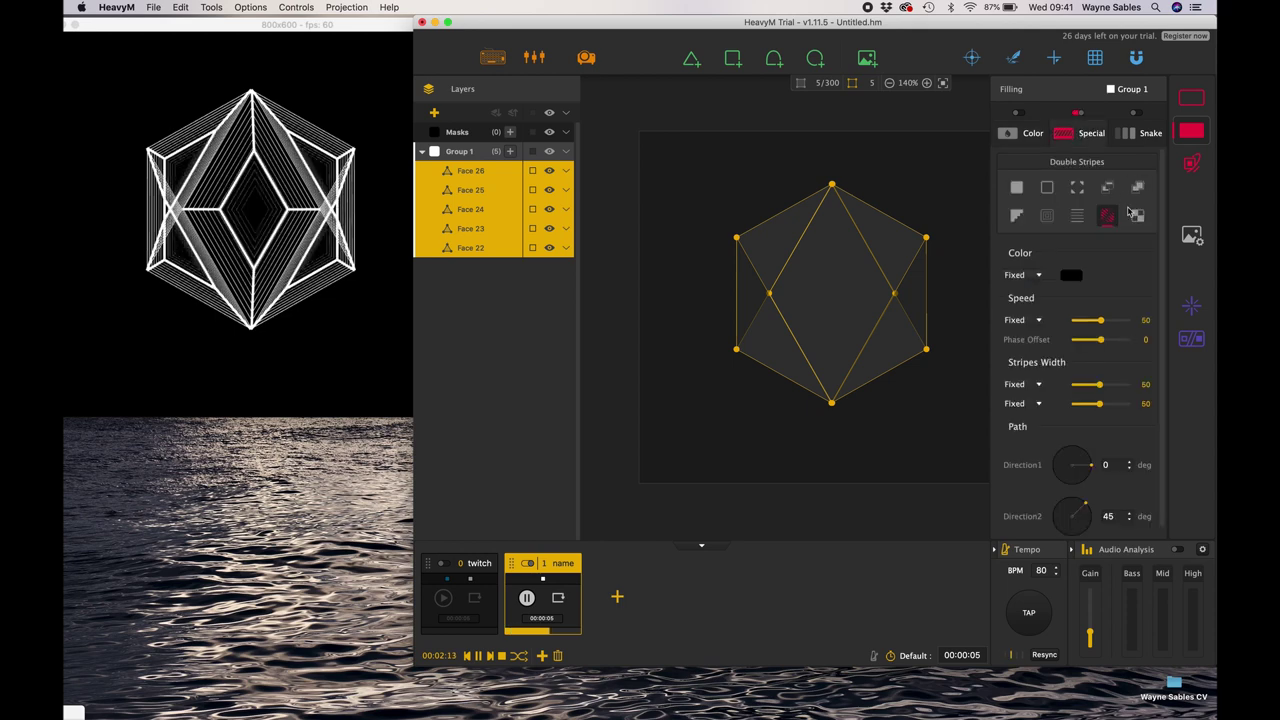
click(1078, 217)
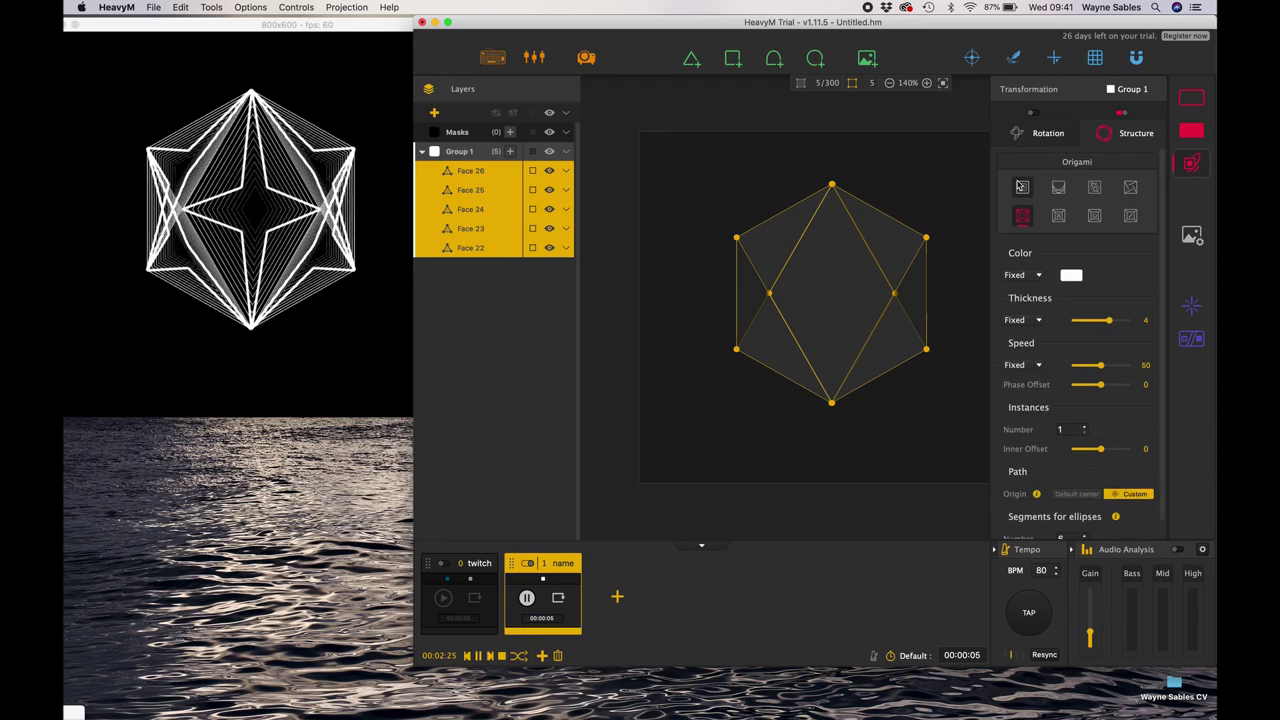
- Apply the Radial Glow transformation and add a Convergence post shader
click(1022, 187)
click(1191, 305)
click(1149, 113)
click(1165, 165)
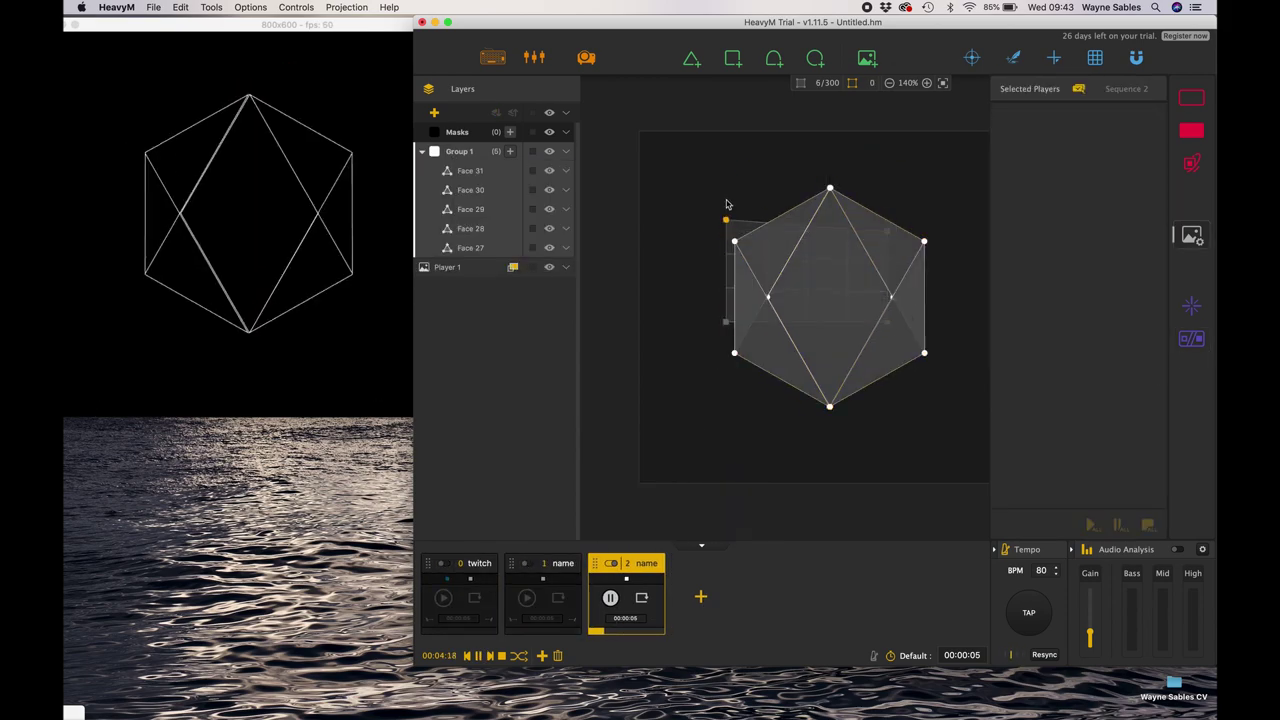
- Drag each corner of the Player 1 quad outward until it squarely frames the hexagon
drag(727, 196, 721, 155)
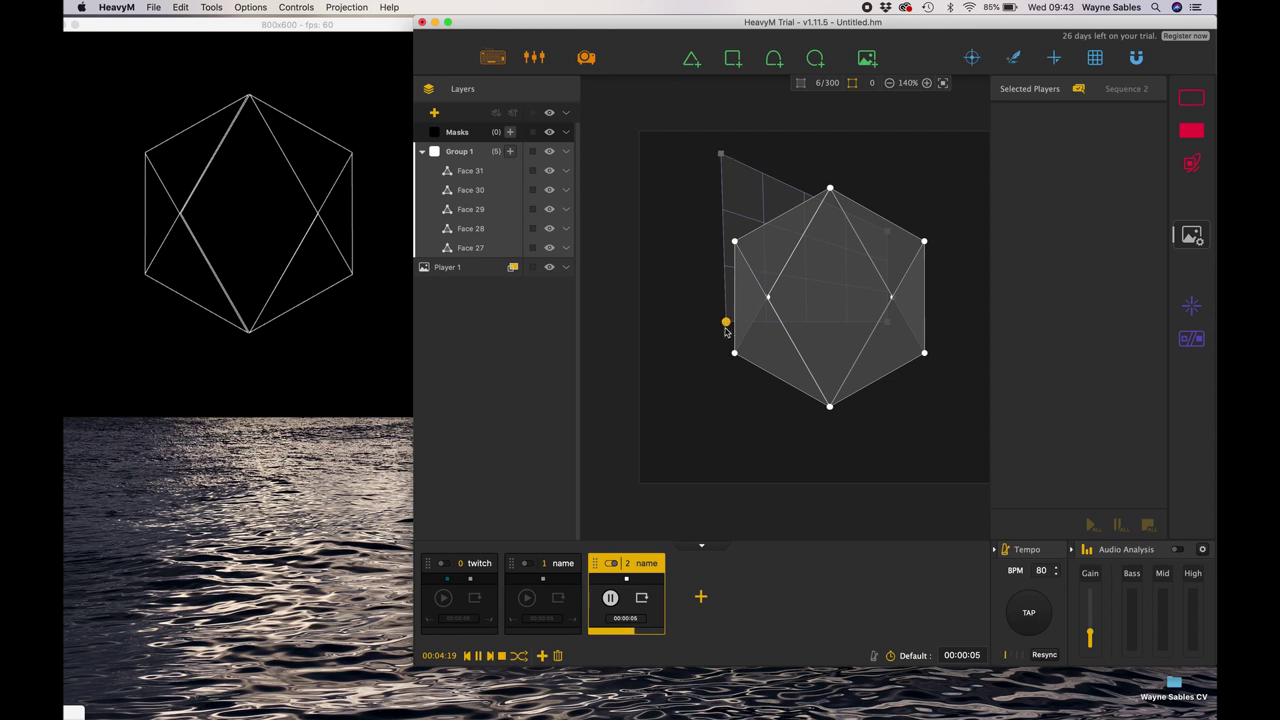
drag(726, 341, 724, 434)
click(887, 233)
drag(887, 234, 974, 176)
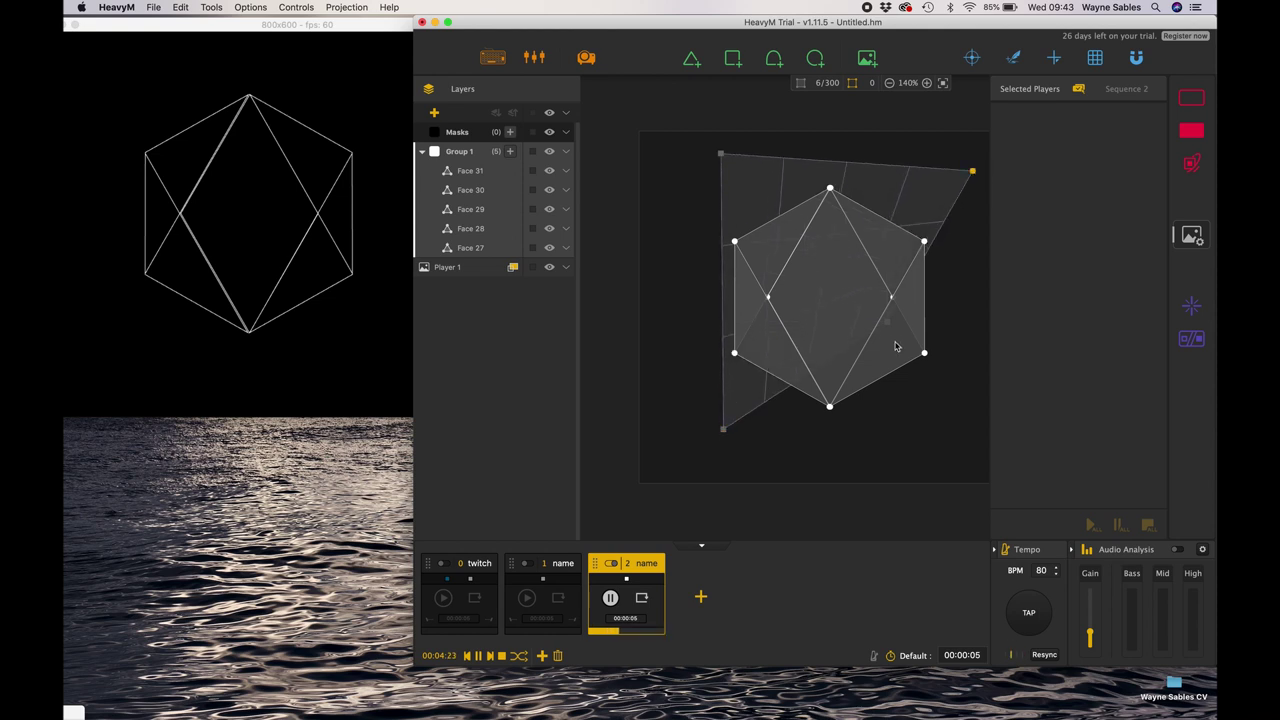
drag(887, 324, 961, 424)
drag(724, 429, 693, 429)
drag(721, 155, 687, 161)
drag(961, 418, 978, 424)
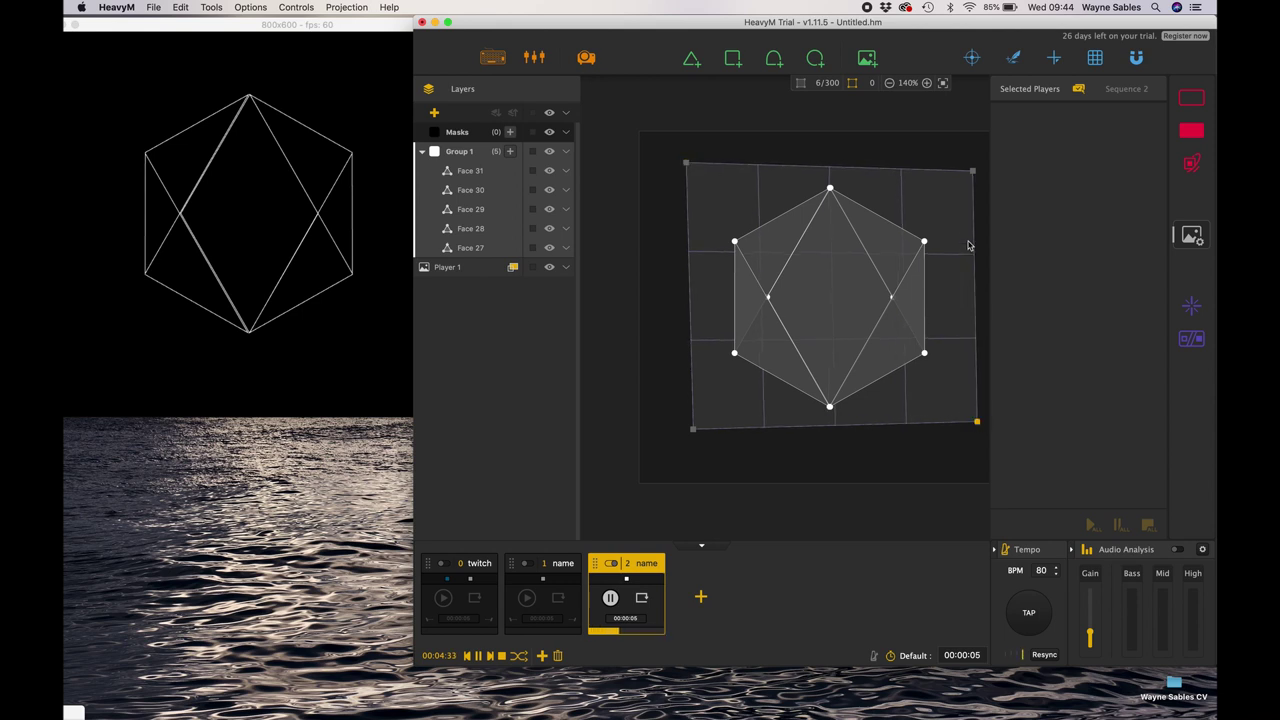
drag(972, 172, 972, 163)
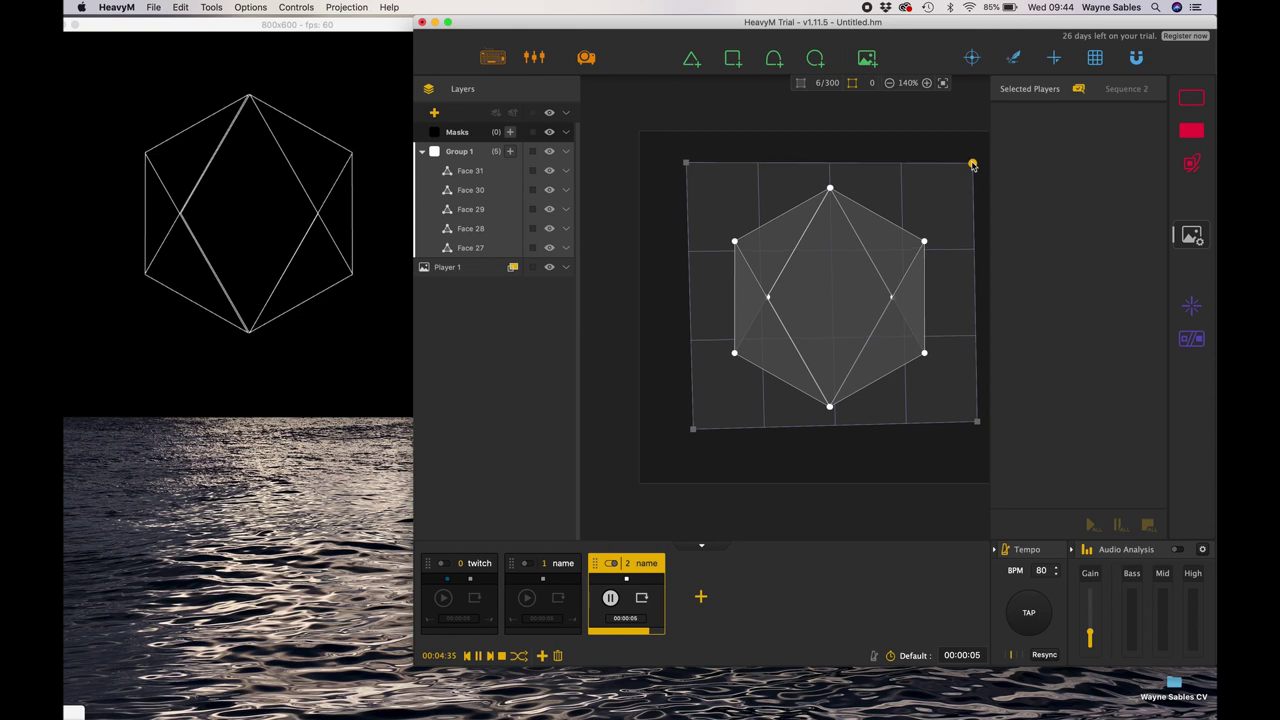
- Load Alone.mp4 into Player 1 and start it playing
click(950, 191)
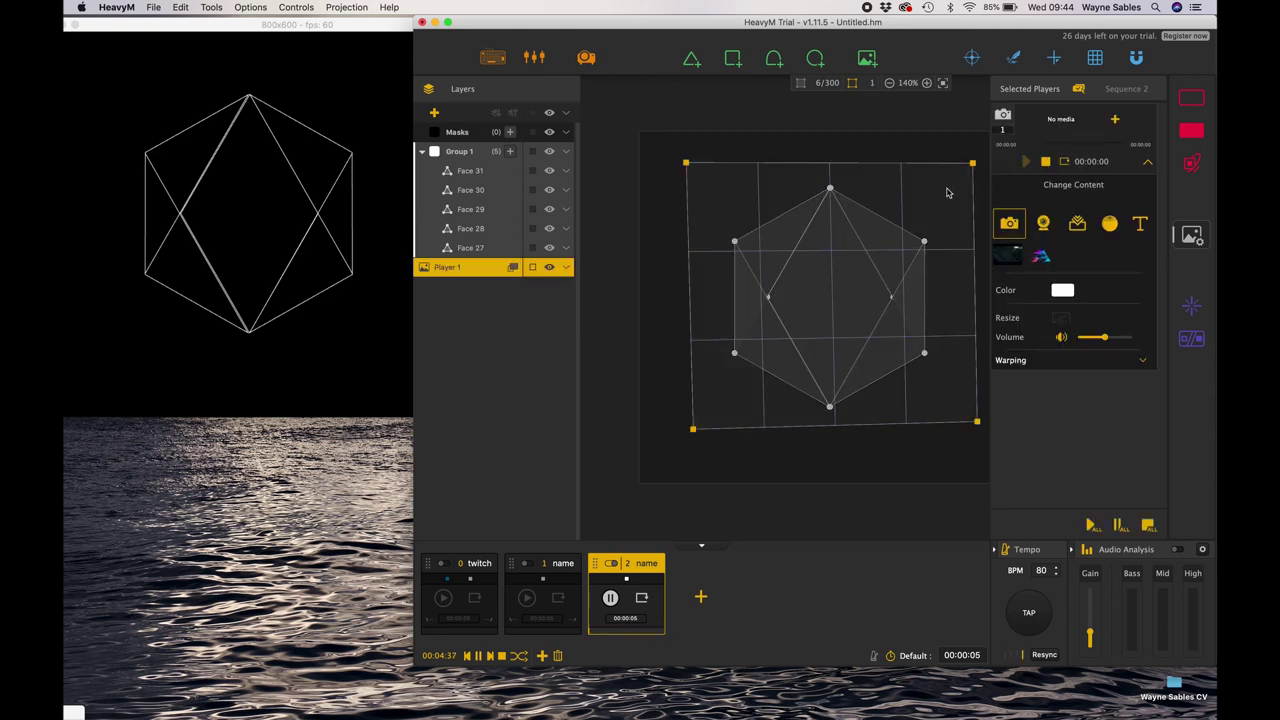
click(1040, 257)
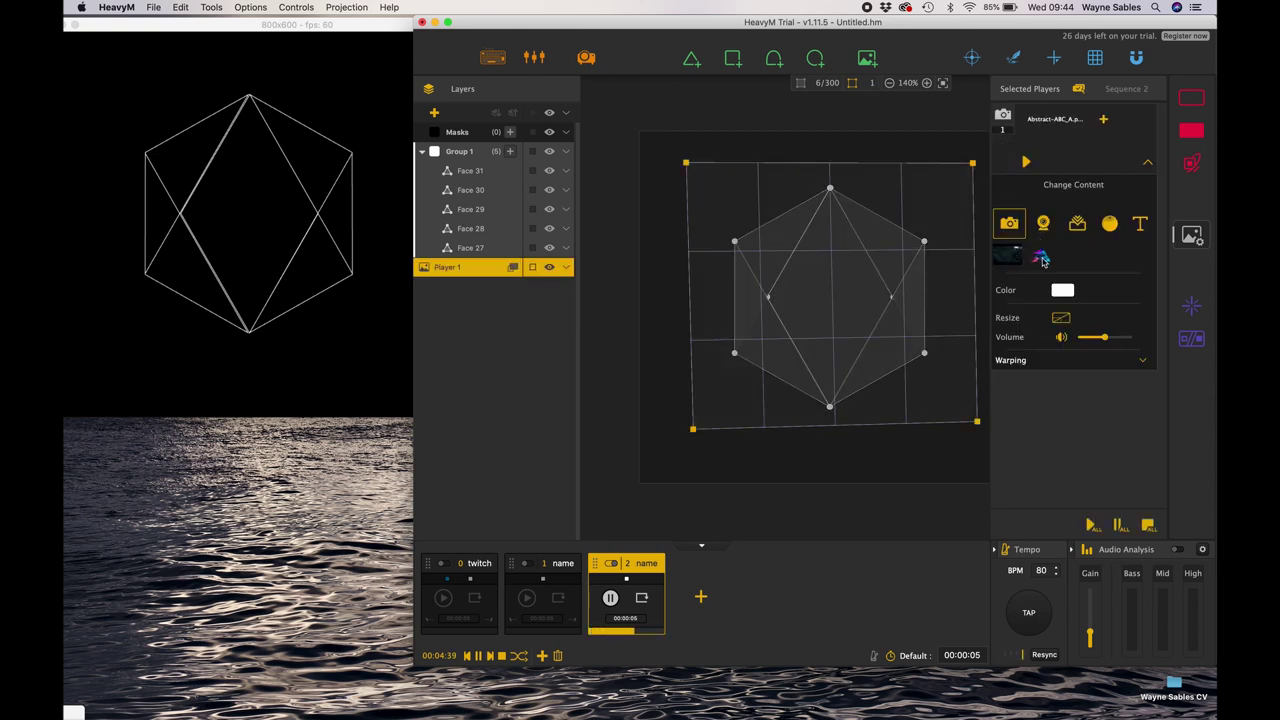
click(1013, 255)
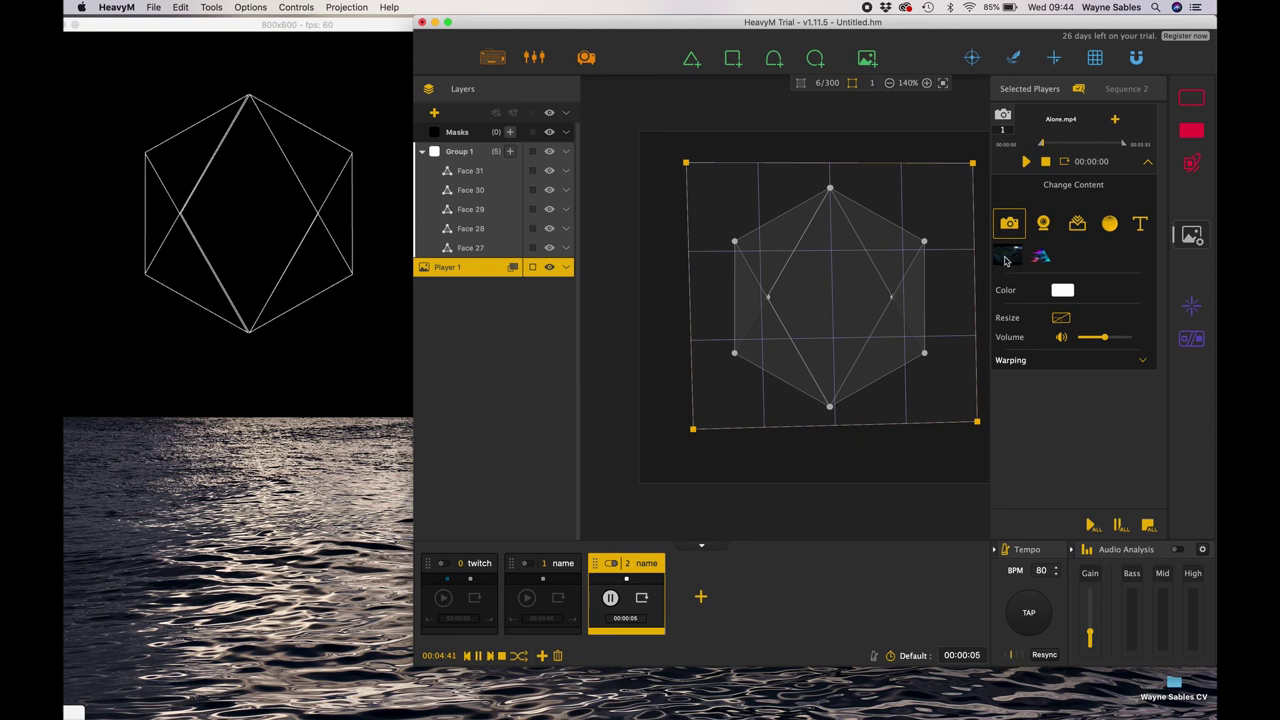
click(1025, 161)
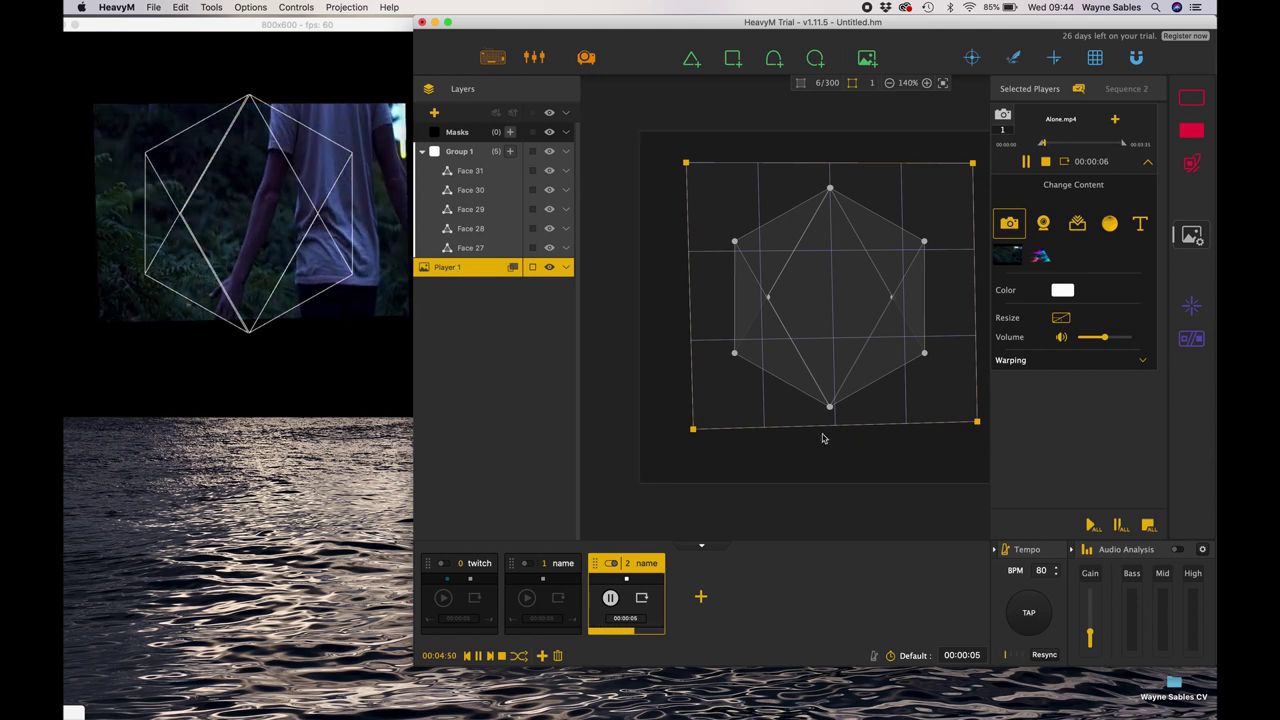
- Fine-tune the video quad's corners: lower the two bottom corners and raise the two top corners
drag(977, 421, 981, 448)
drag(695, 432, 691, 444)
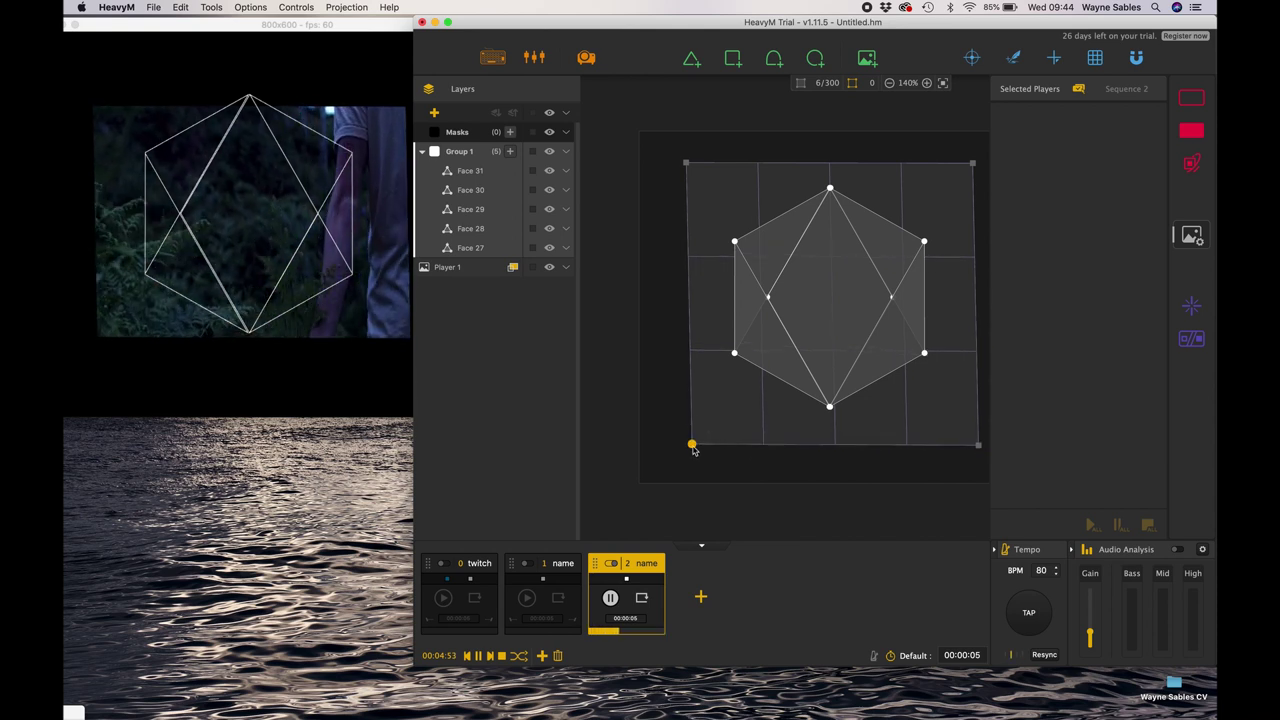
drag(684, 166, 685, 150)
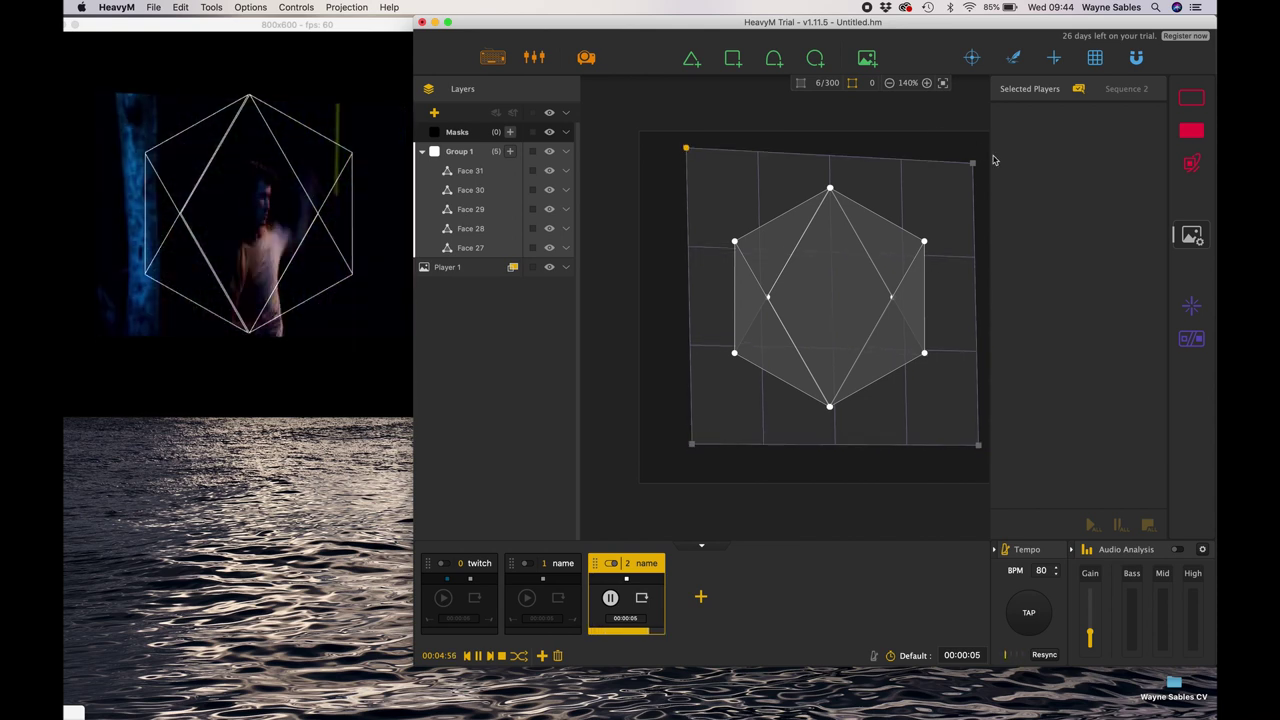
drag(973, 166, 974, 147)
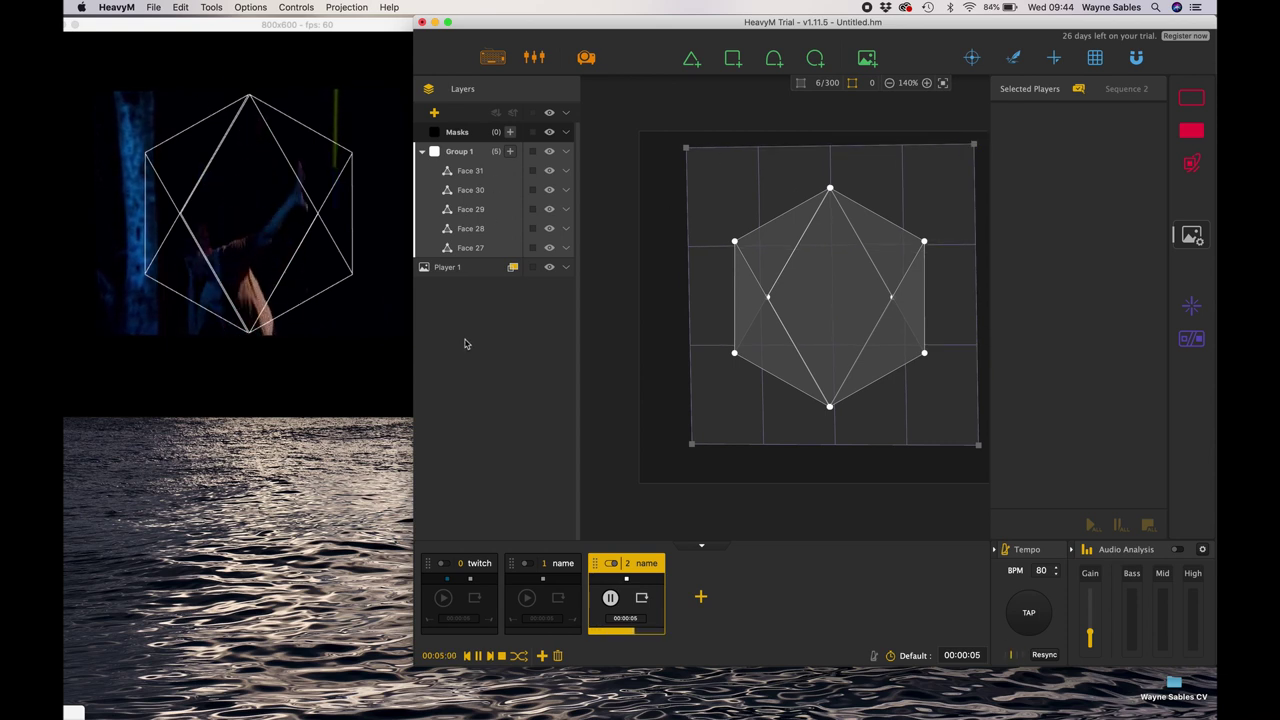
- Move the Player 1 layer into Group 1 and reorder it above the faces
click(462, 268)
drag(462, 280, 462, 147)
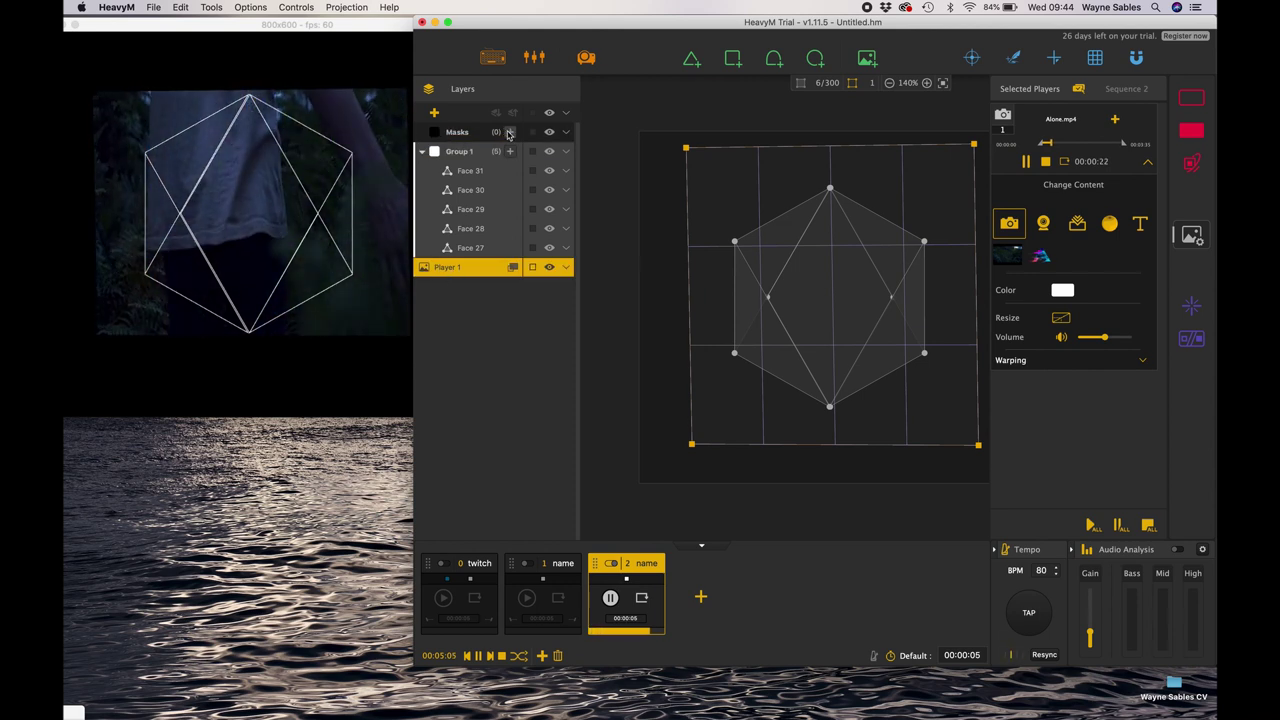
click(461, 284)
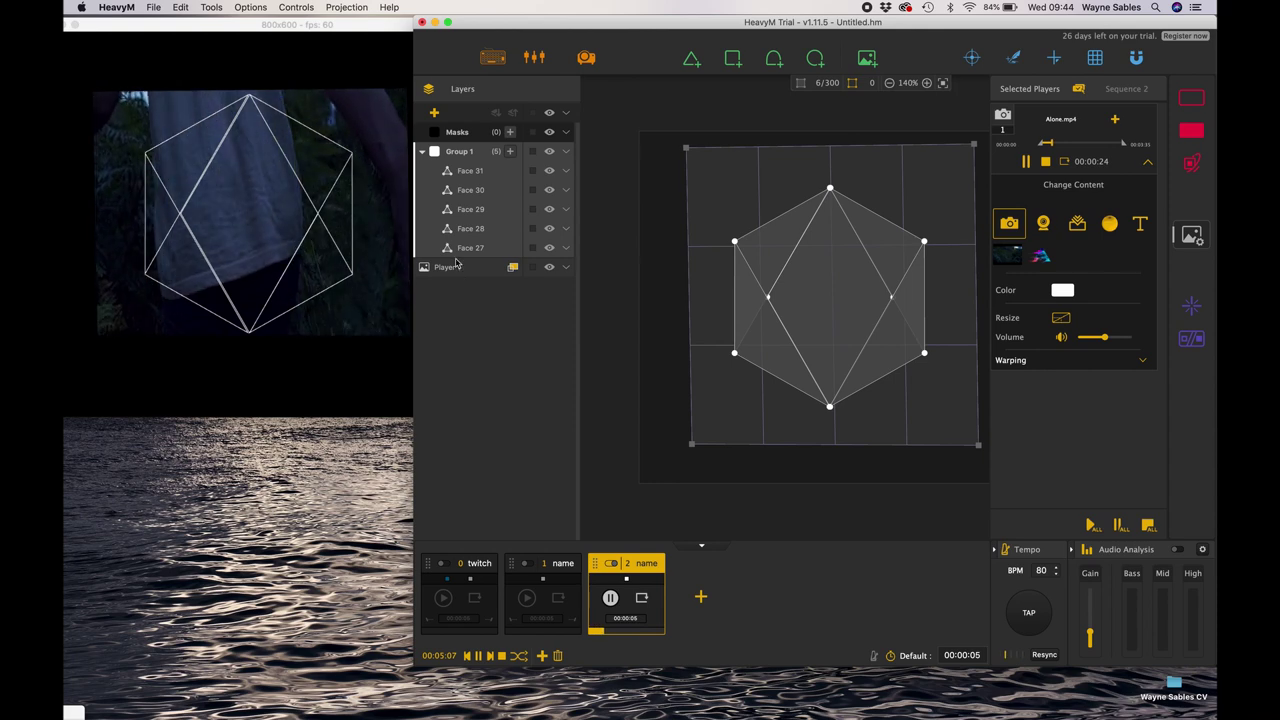
drag(462, 268, 447, 141)
click(423, 152)
click(423, 152)
click(421, 152)
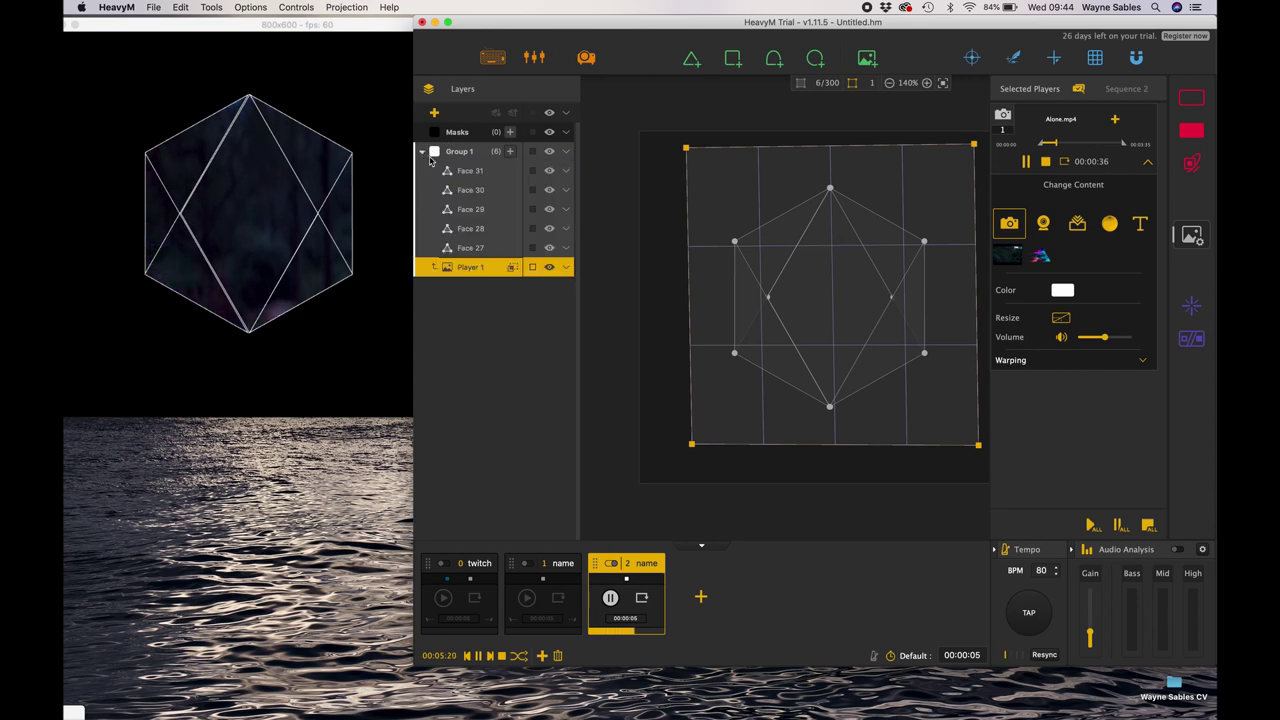
drag(479, 263, 481, 160)
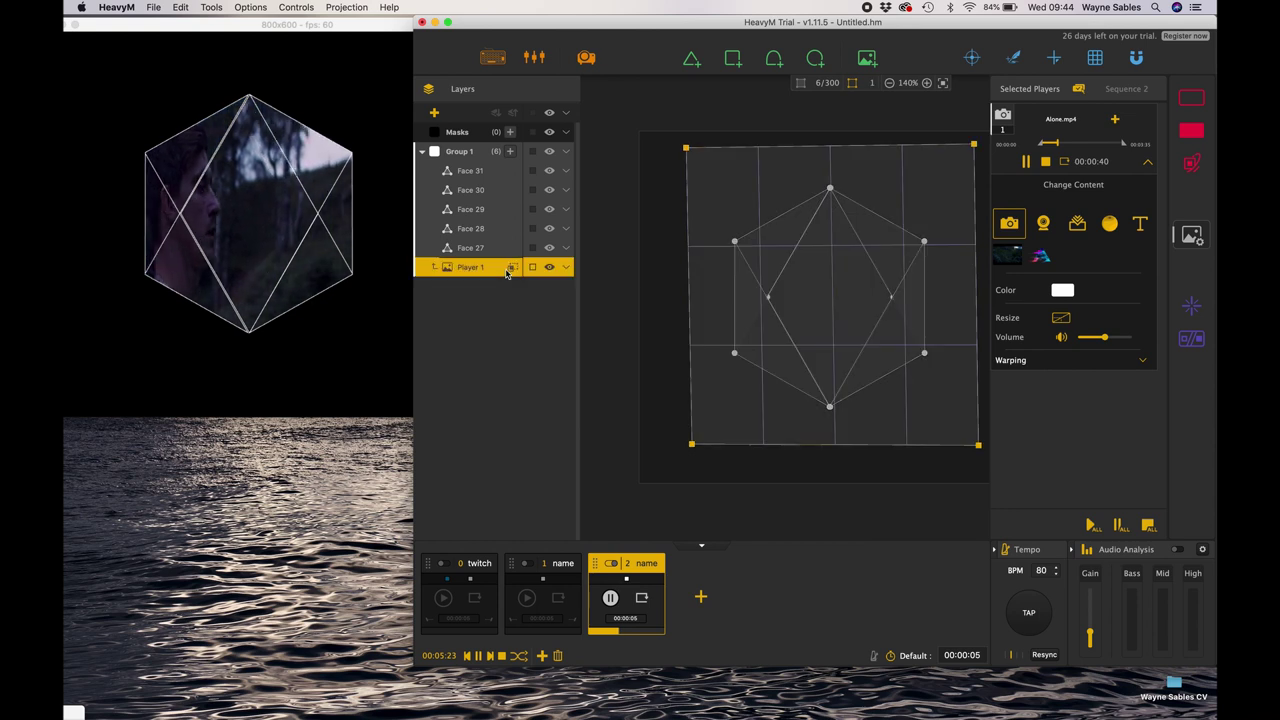
- Set Player 1's display mode to Background Display, then reopen its display-mode choices
click(510, 271)
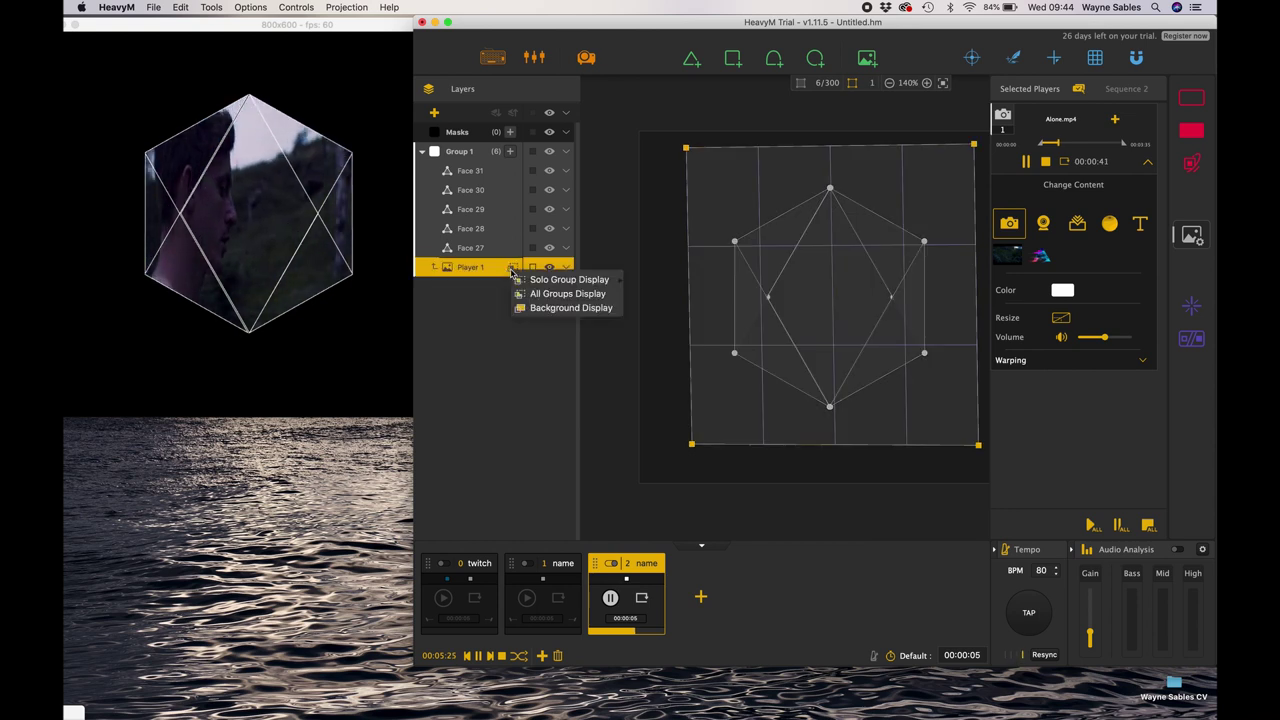
click(545, 307)
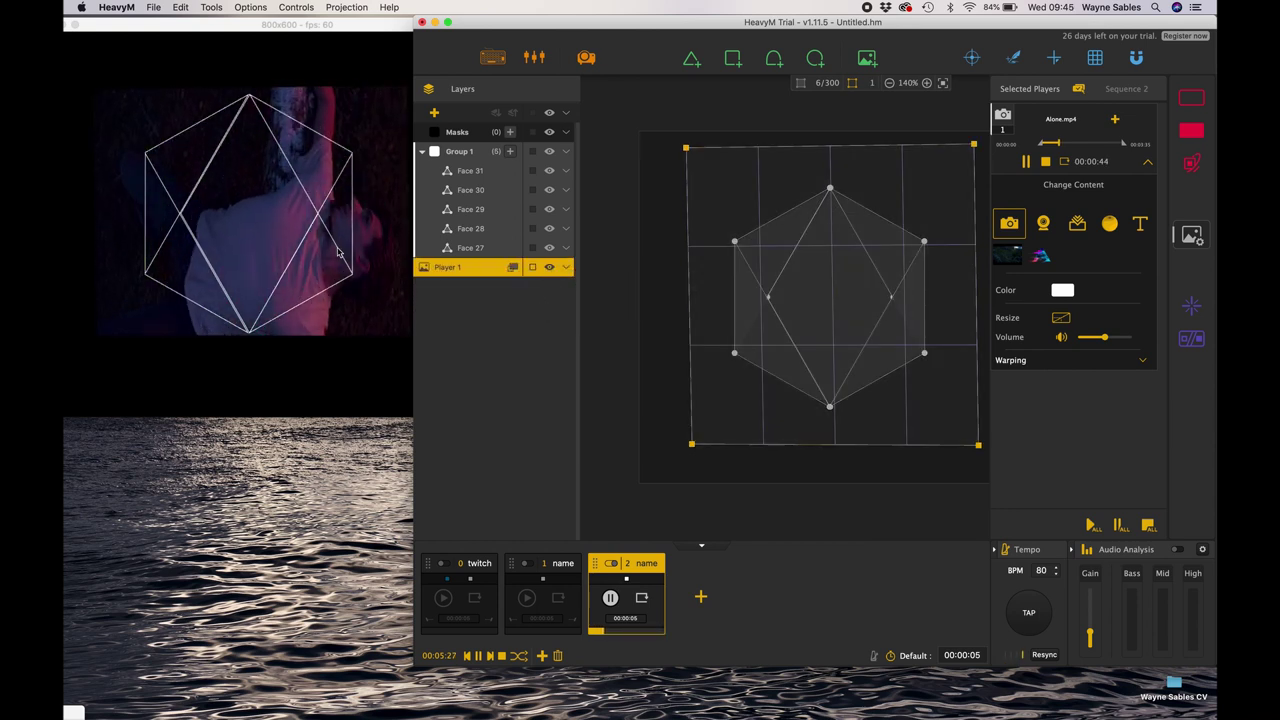
click(514, 268)
- Put Player 1 into its own new group and set its display mode to All Groups Display
mouse_move(537, 281)
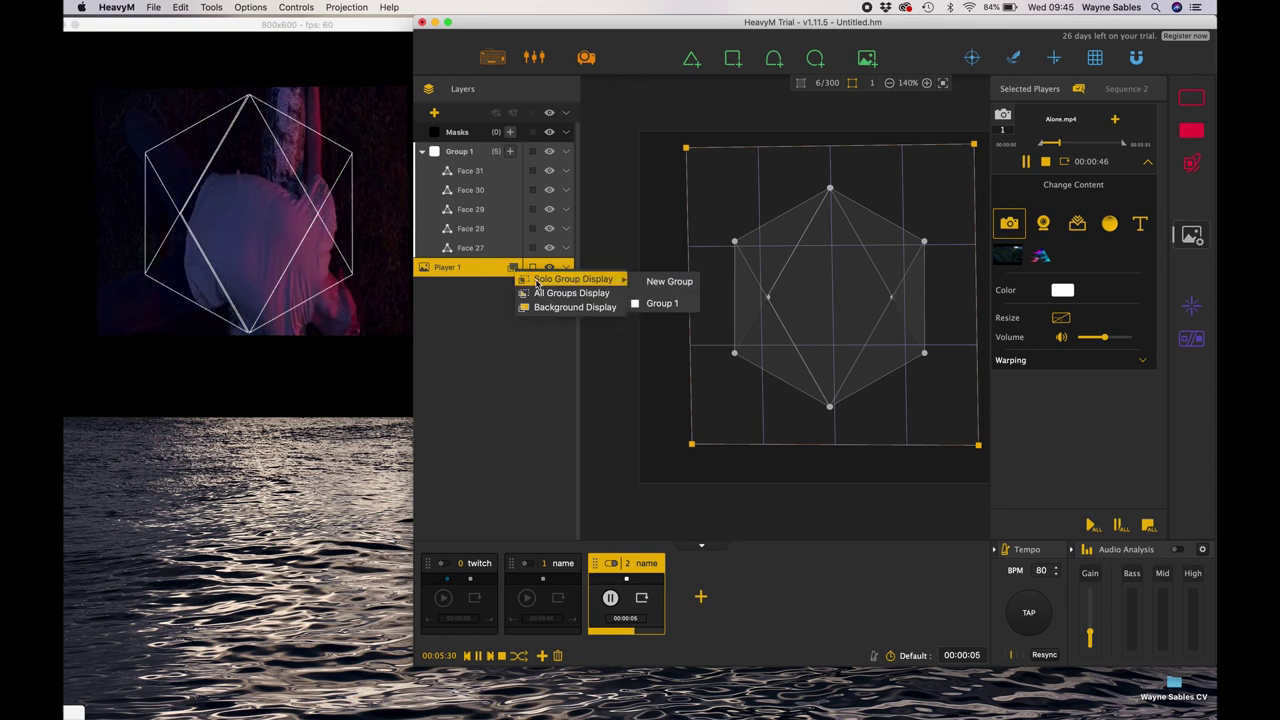
click(665, 282)
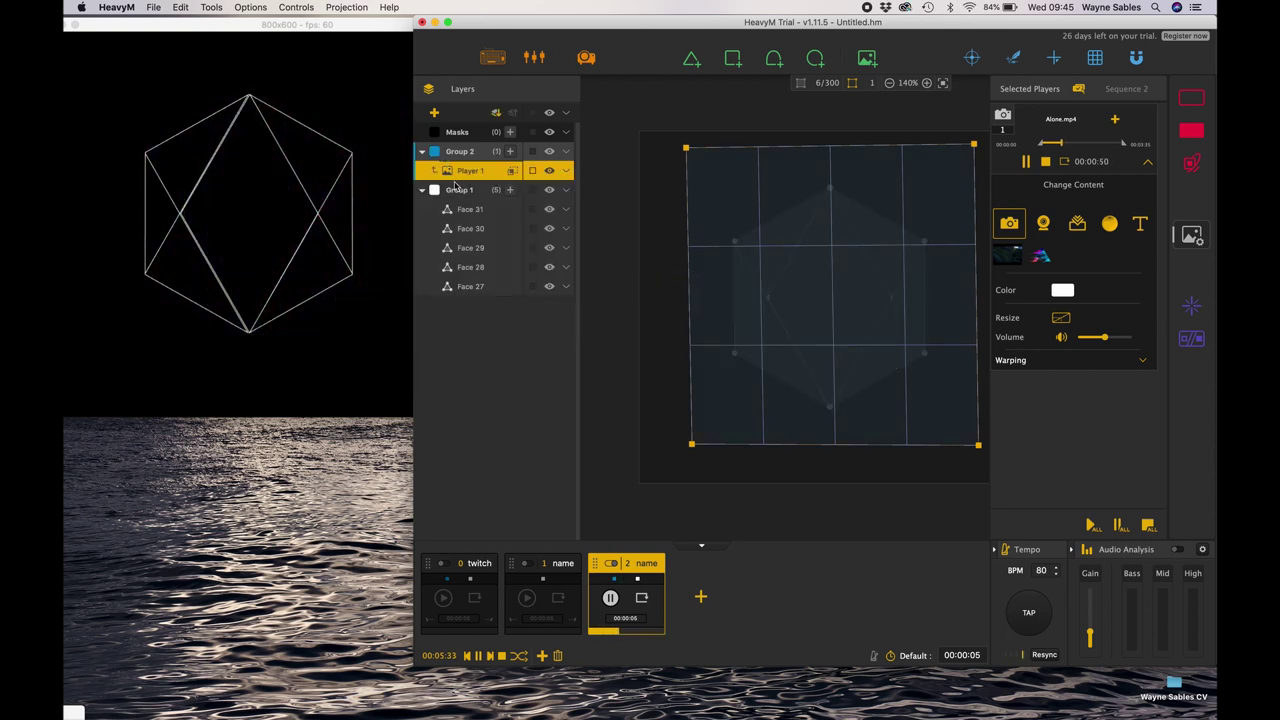
click(421, 191)
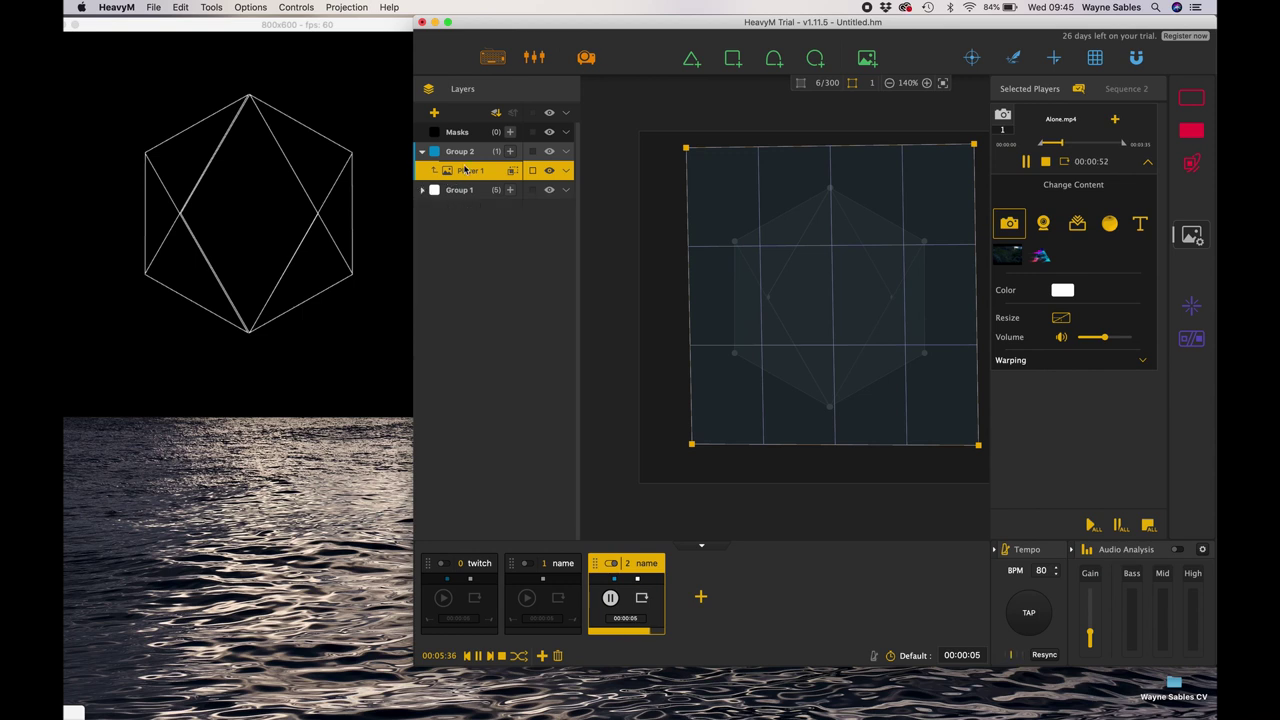
drag(465, 170, 461, 218)
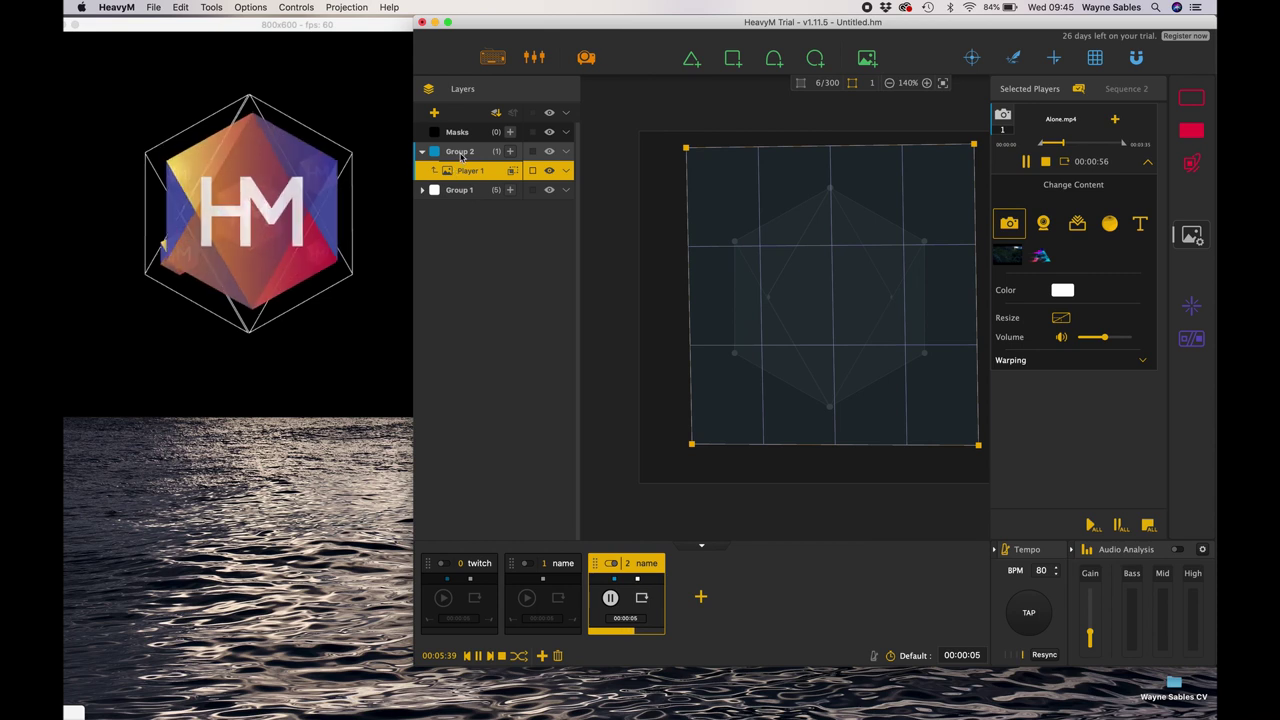
click(511, 172)
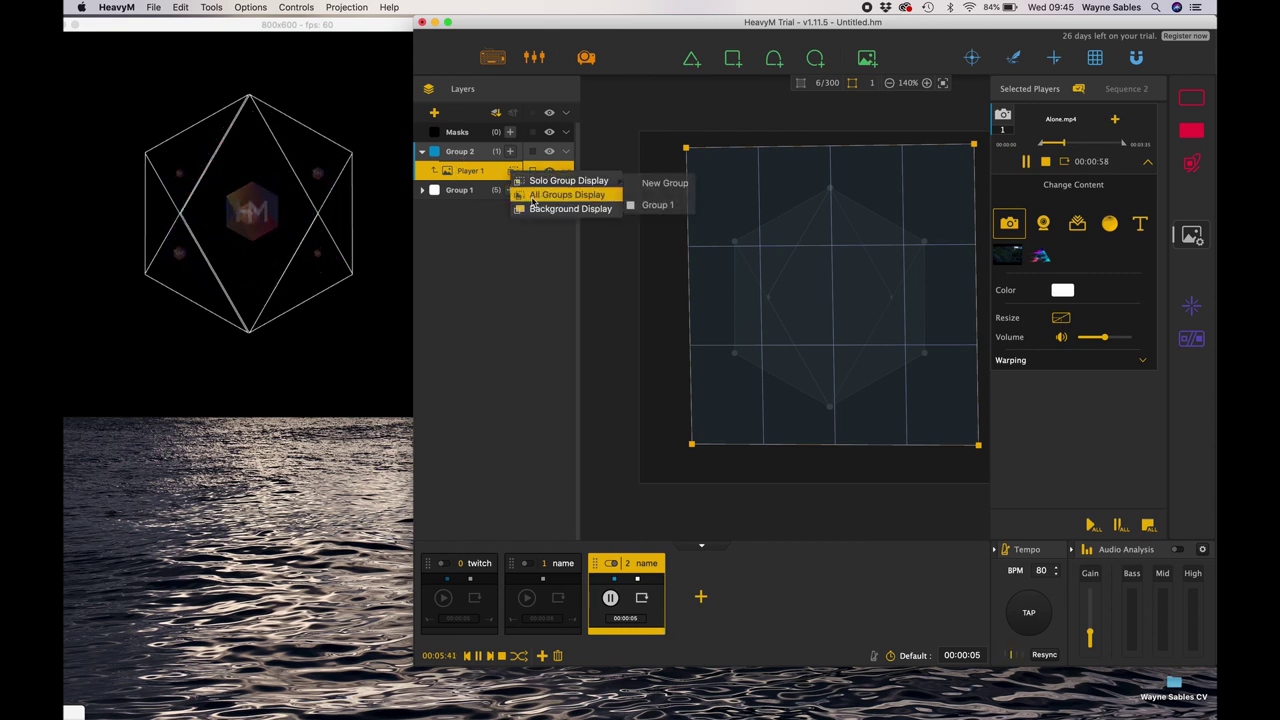
click(531, 197)
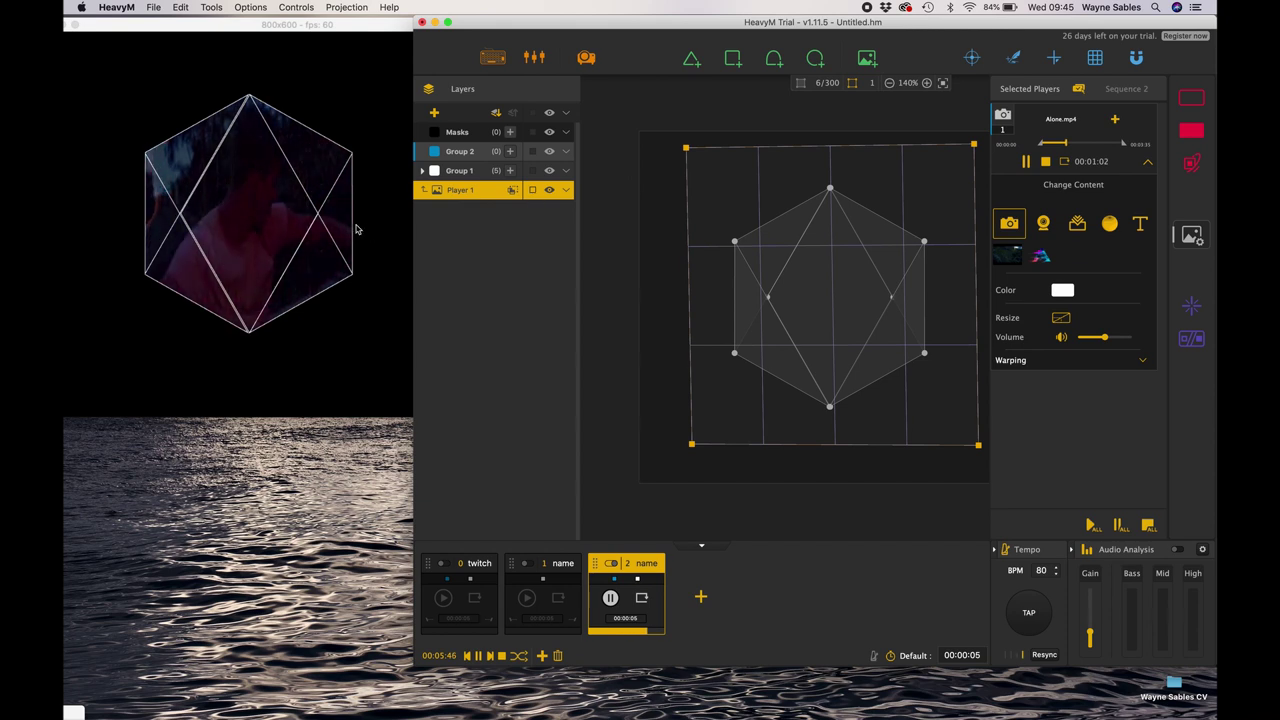
click(483, 324)
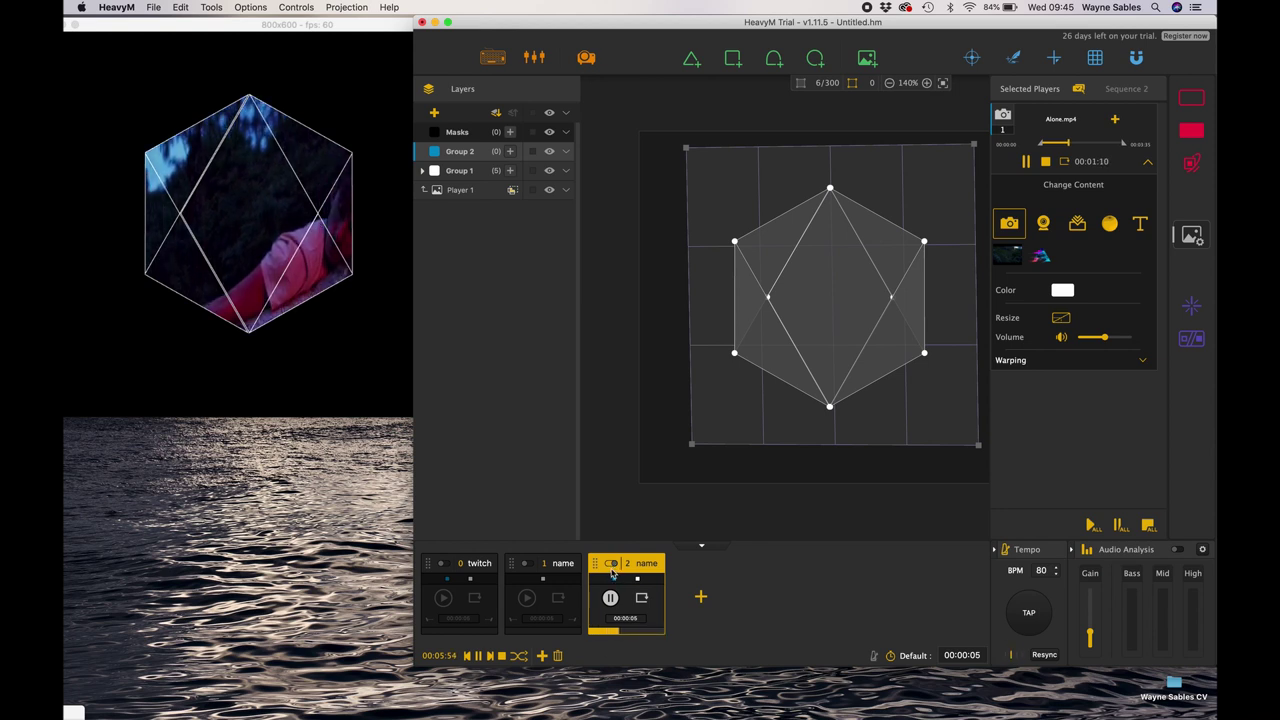
- Paste Group 1's five hexagon faces from sequence 1 into a new sequence 3
click(549, 569)
click(462, 152)
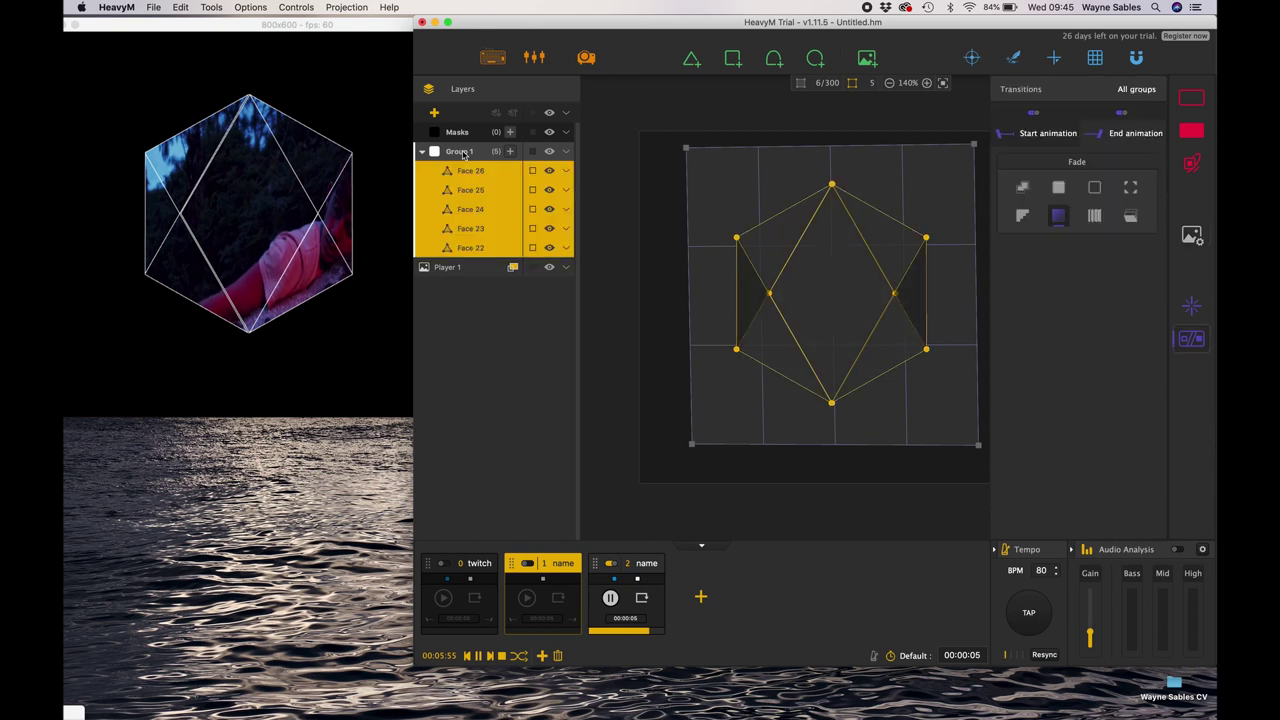
click(701, 597)
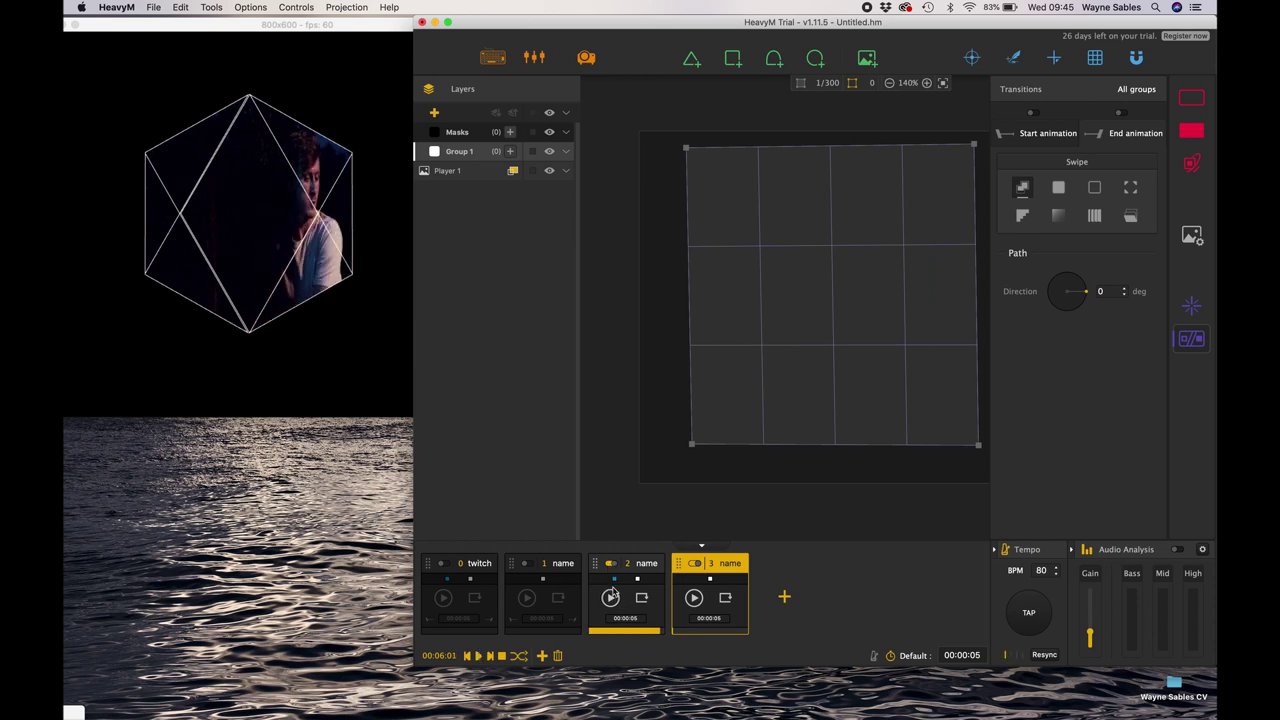
click(613, 564)
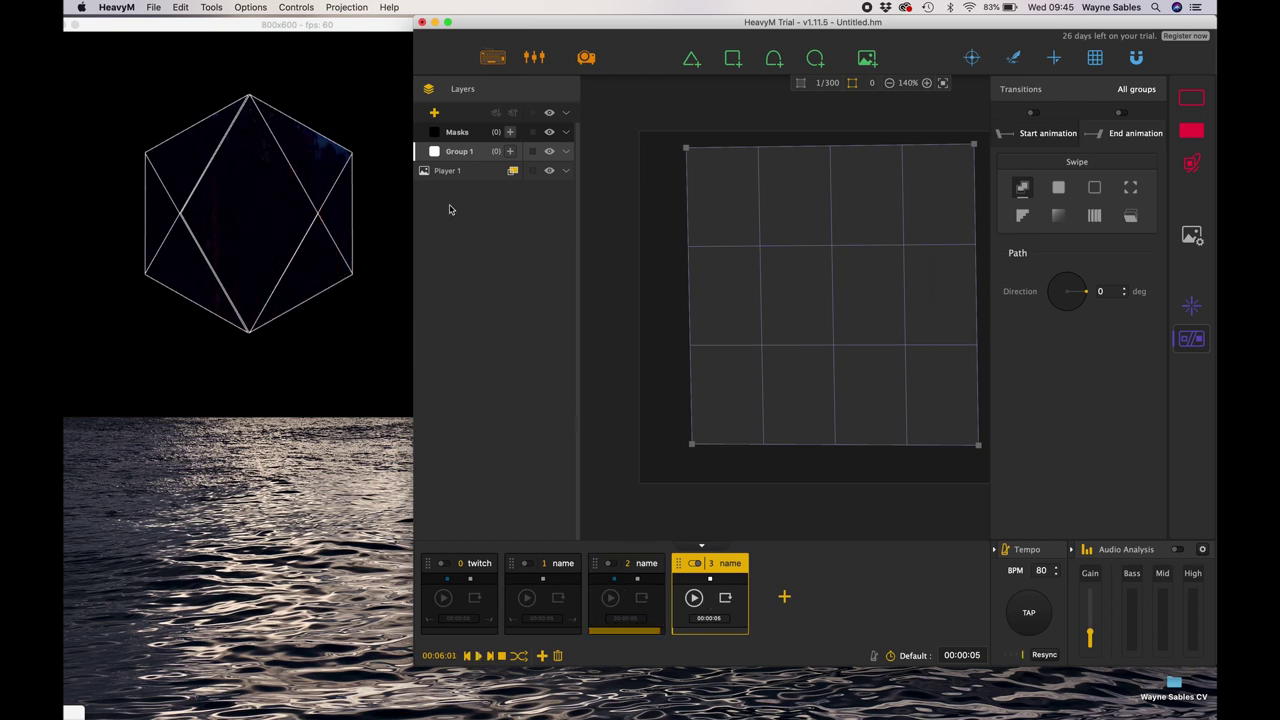
key(super+v)
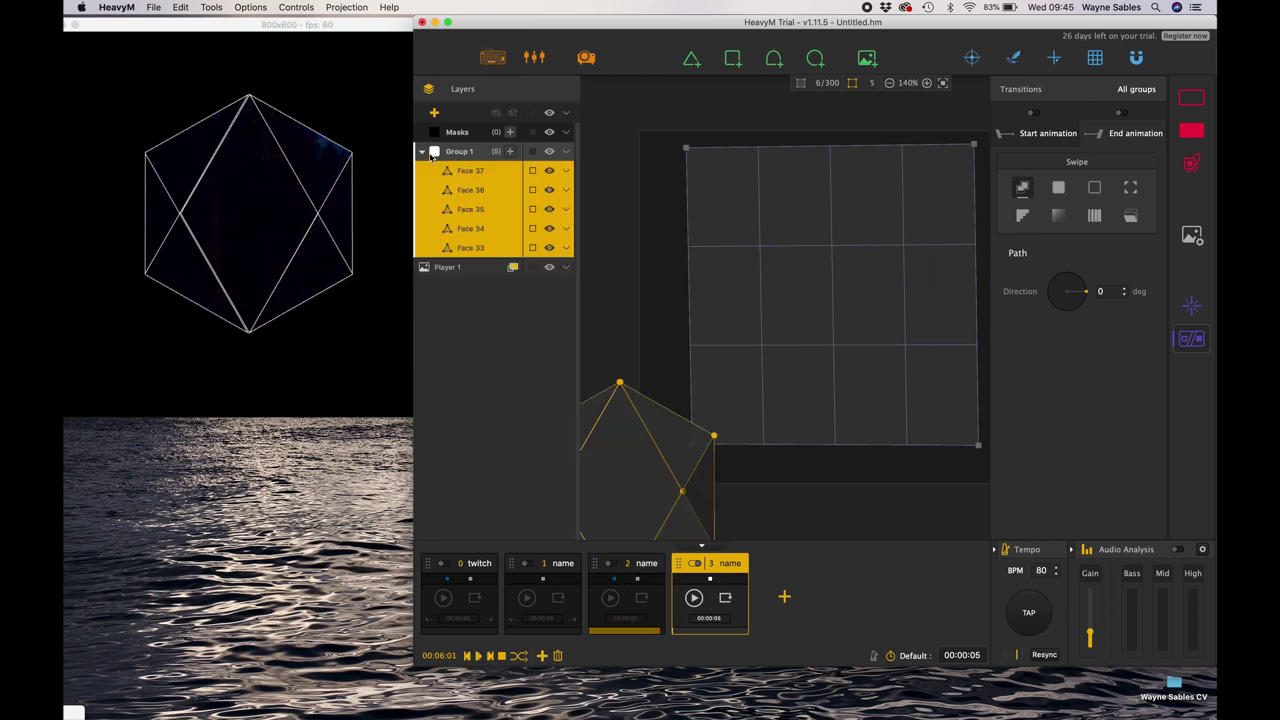
- Hide the video player layer and move the pasted hexagon to the canvas centre
click(457, 296)
click(548, 268)
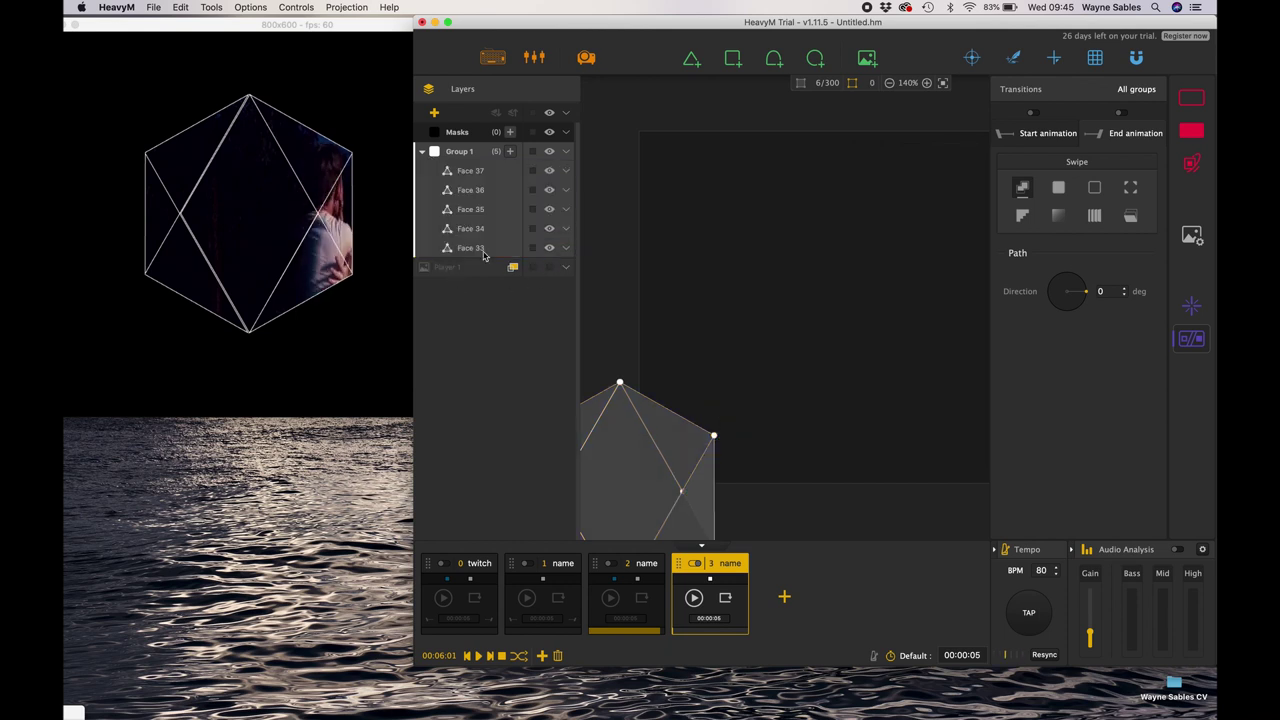
click(459, 150)
drag(632, 454, 861, 246)
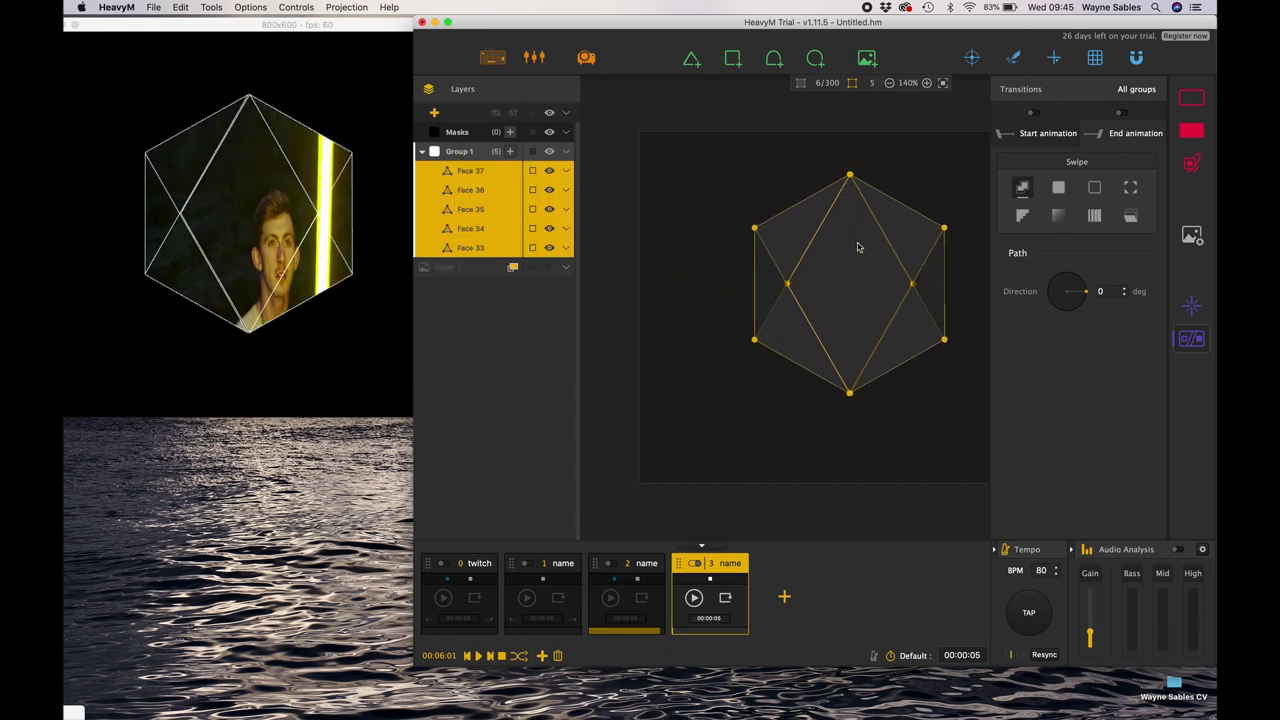
click(479, 260)
- Delete the Player 1 layer and hide Faces 37 and 35 in Group 1
click(421, 151)
click(548, 172)
key(Delete)
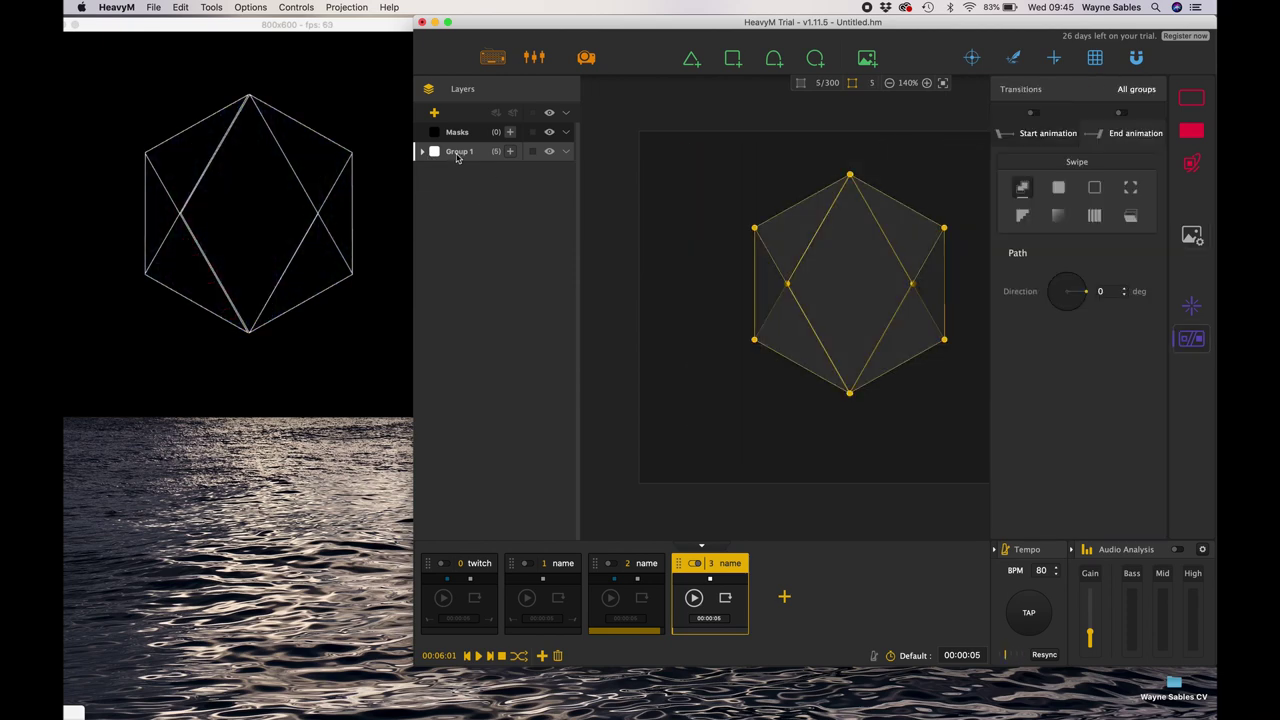
click(421, 151)
click(470, 170)
super+click(470, 209)
click(470, 190)
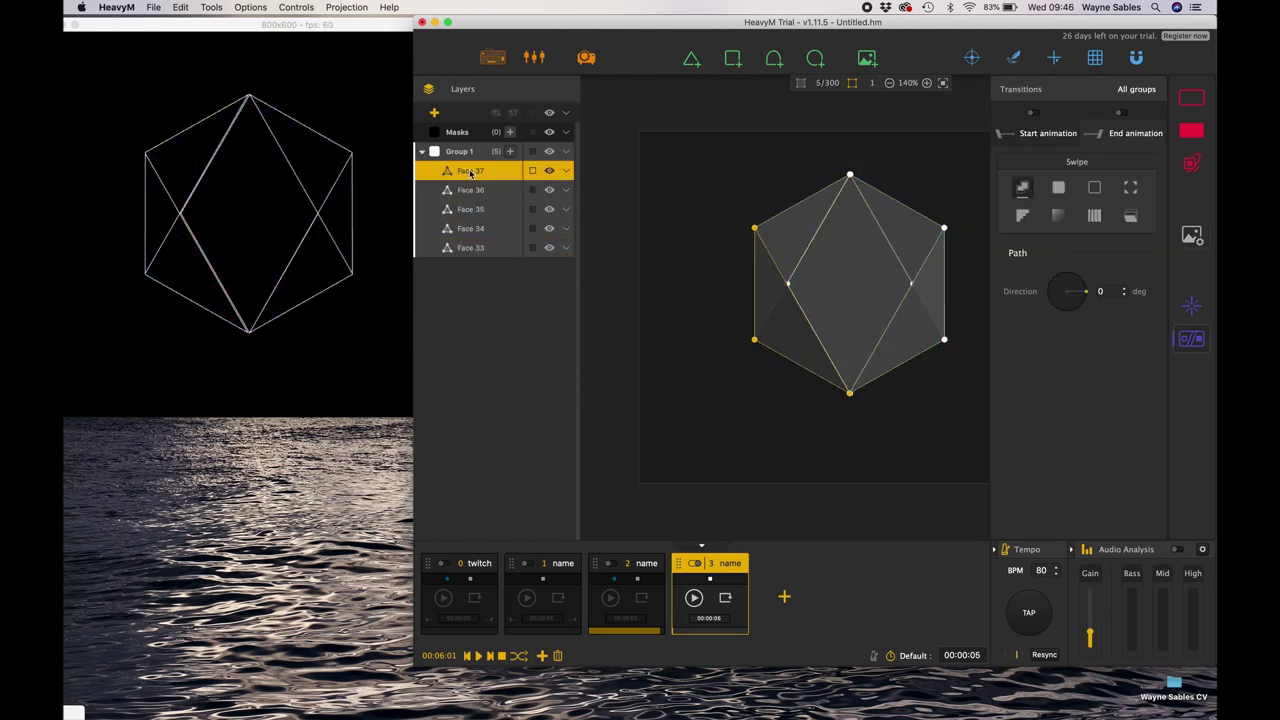
super+click(470, 228)
click(551, 254)
click(551, 254)
- Give Group 1 a Boomerang outline effect and Stripes filling effect while sequence 3 plays
click(1077, 188)
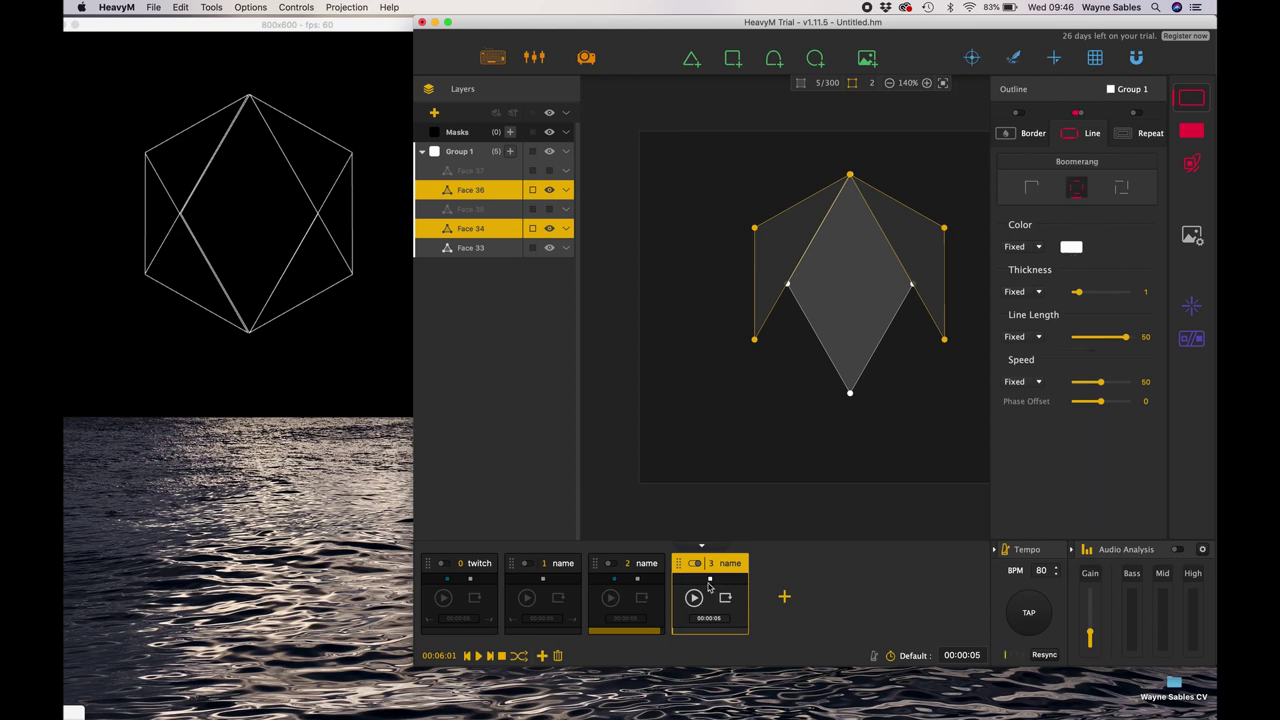
click(697, 598)
click(1148, 133)
click(1191, 131)
click(1063, 133)
click(1078, 216)
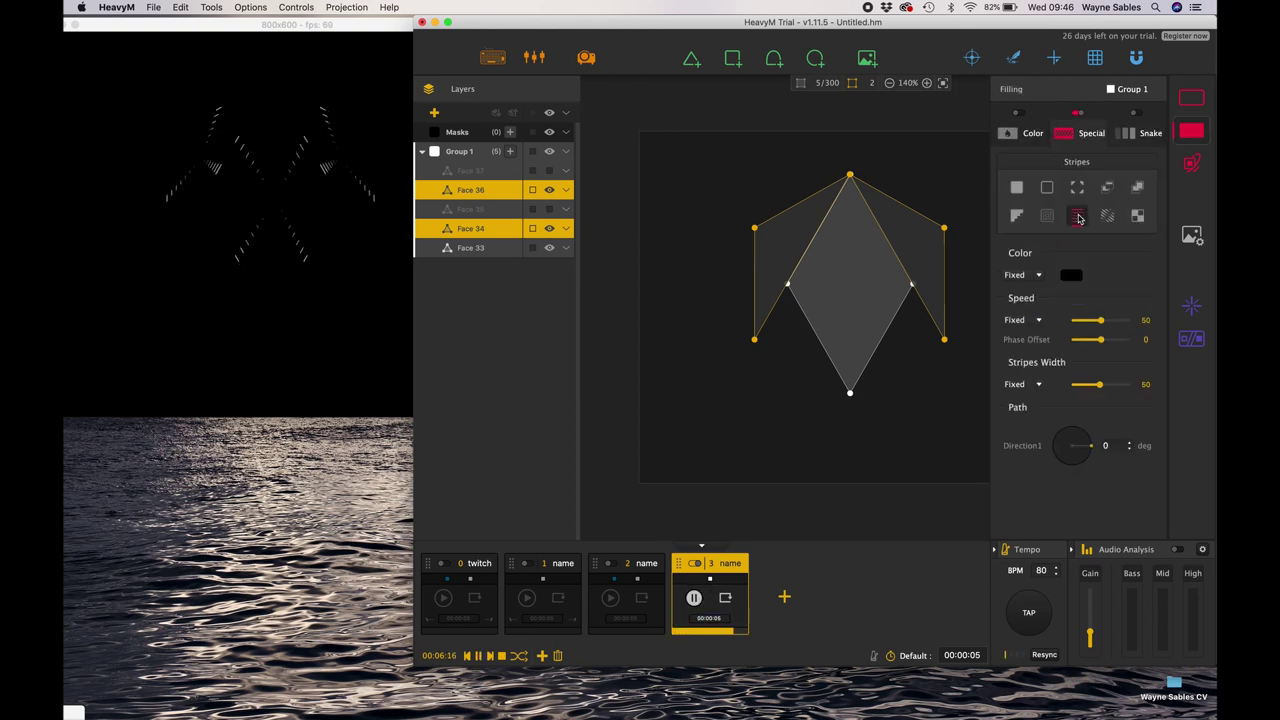
click(1134, 138)
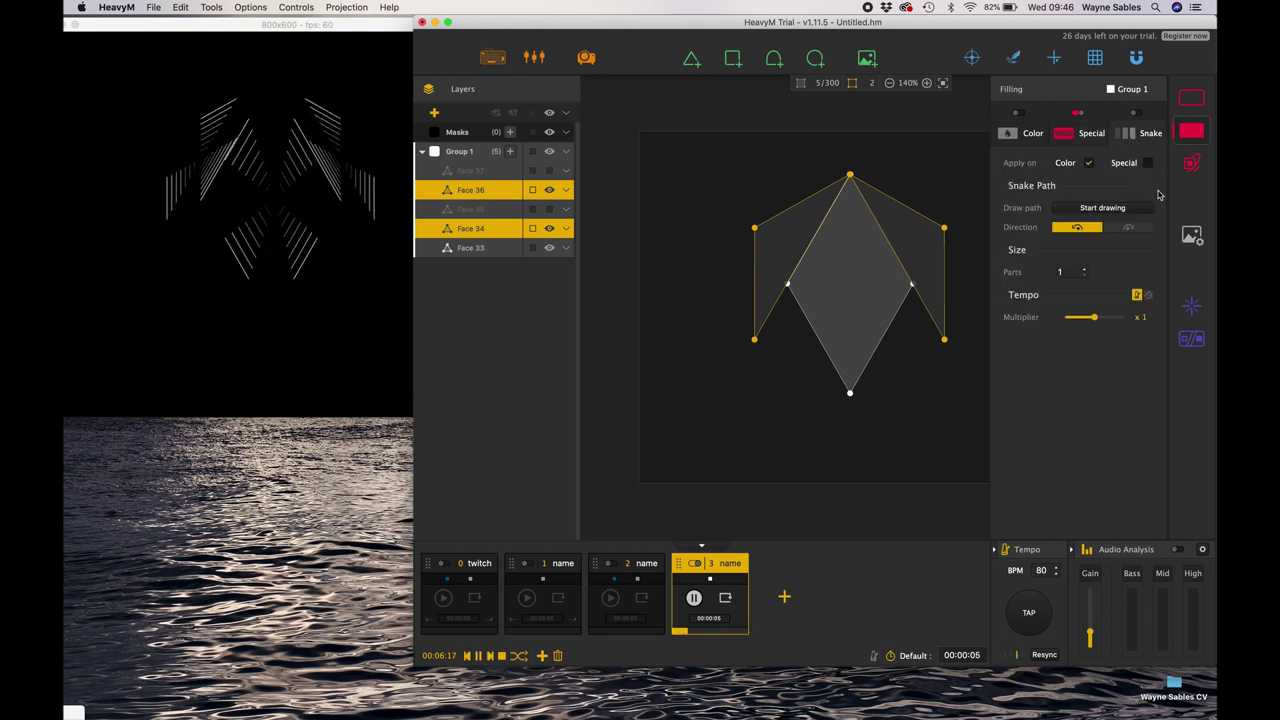
- Add a Rotation X transformation and an Elastic Position structure effect to Group 1
click(1190, 163)
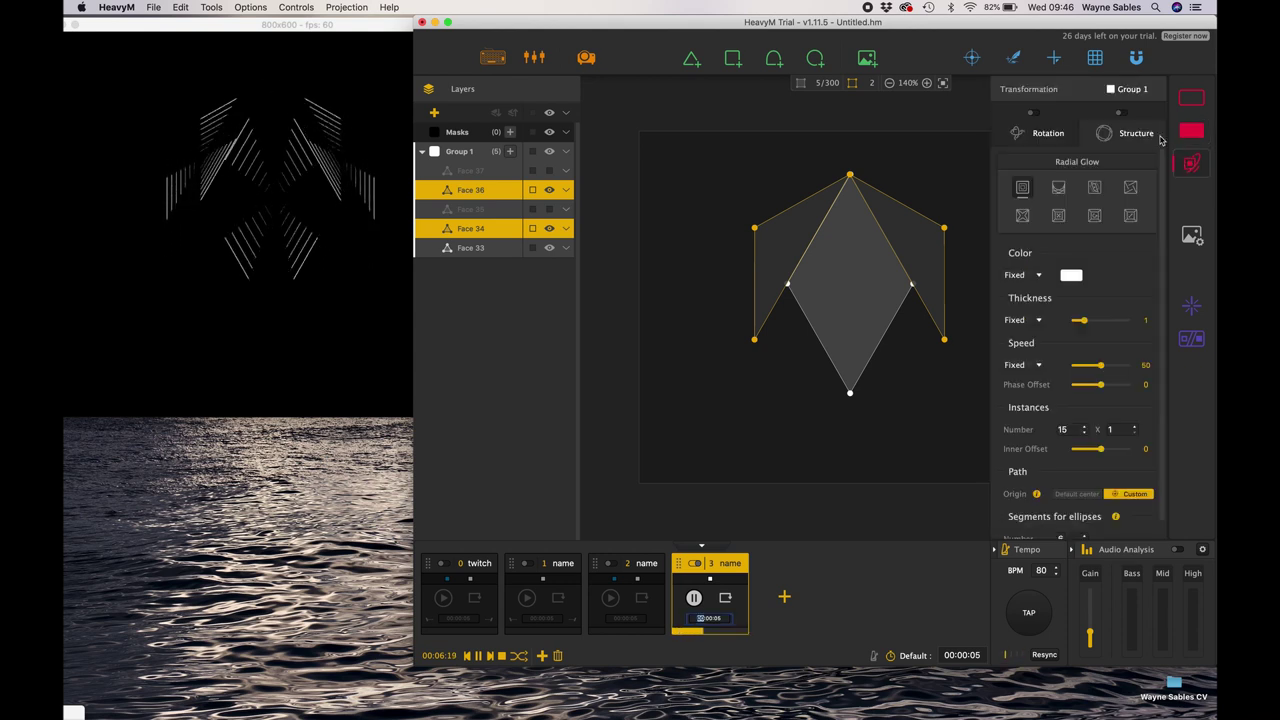
click(1041, 138)
click(1070, 183)
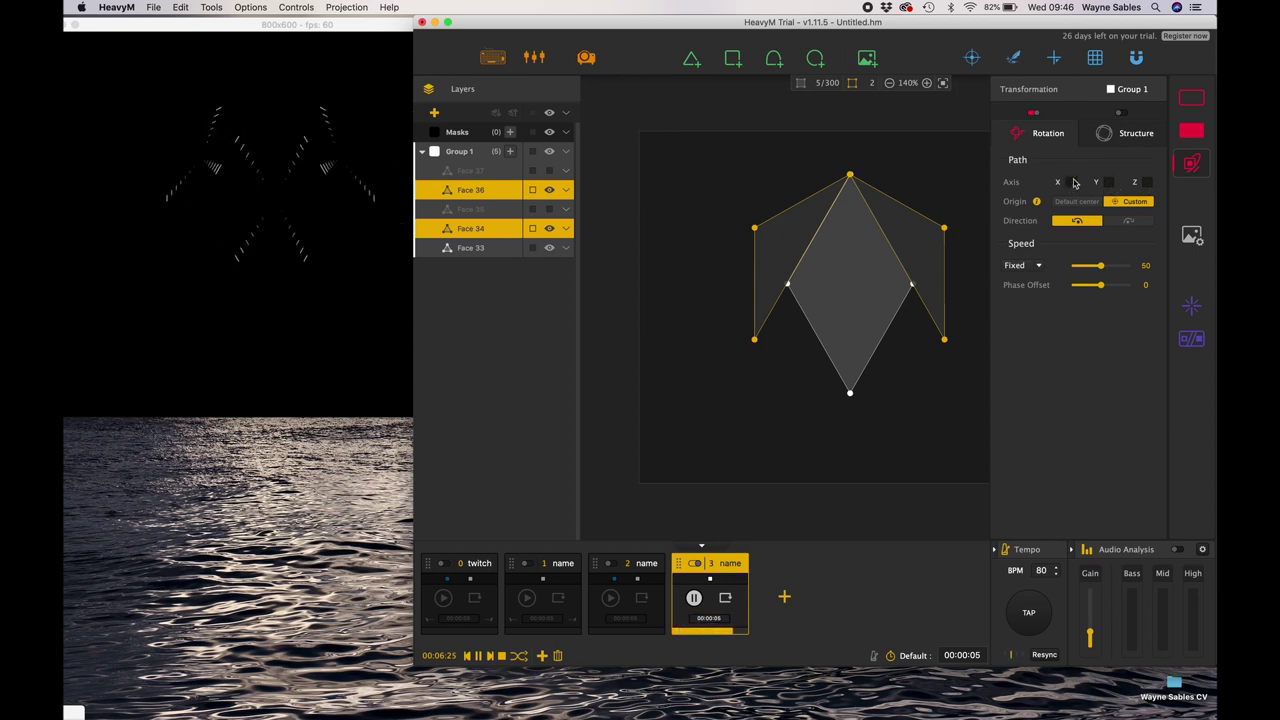
click(1034, 114)
click(1122, 113)
click(1095, 188)
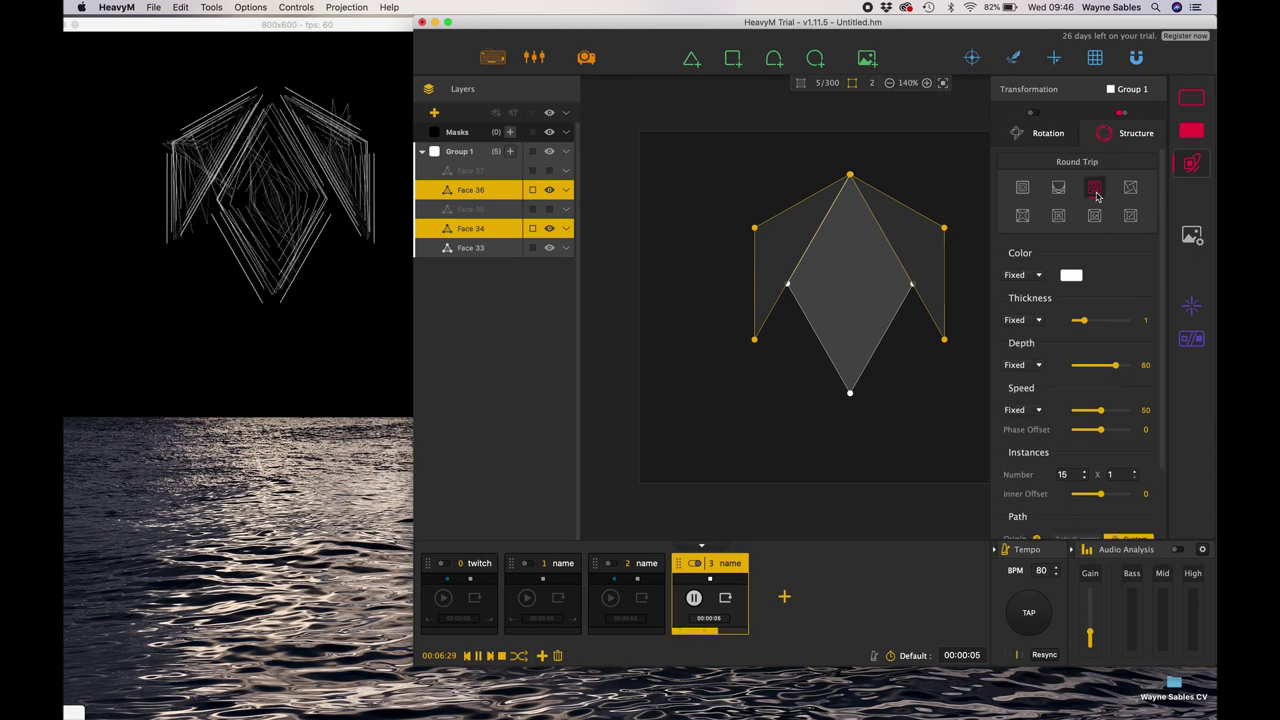
click(1058, 216)
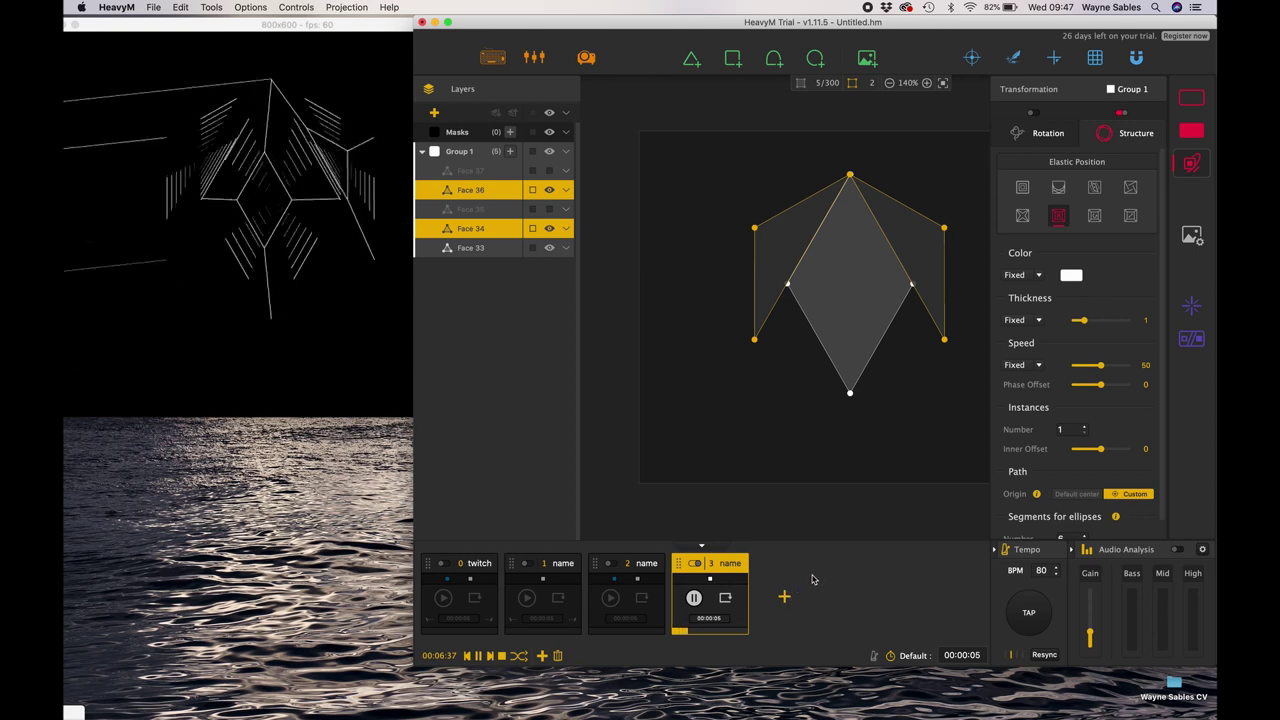
- Undo the extra sequence, pause sequence 3, switch sequences 0–2 on and play sequence 0
click(784, 597)
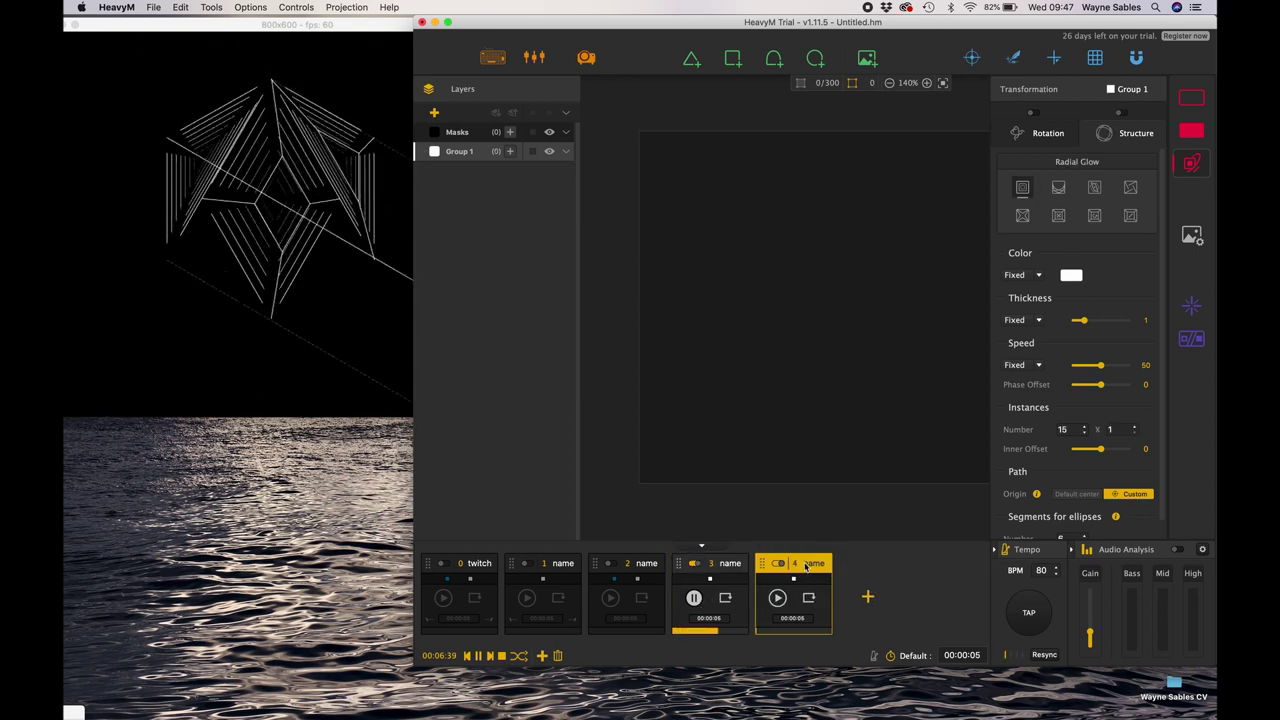
key(super+z)
click(693, 597)
click(625, 580)
click(556, 575)
click(444, 579)
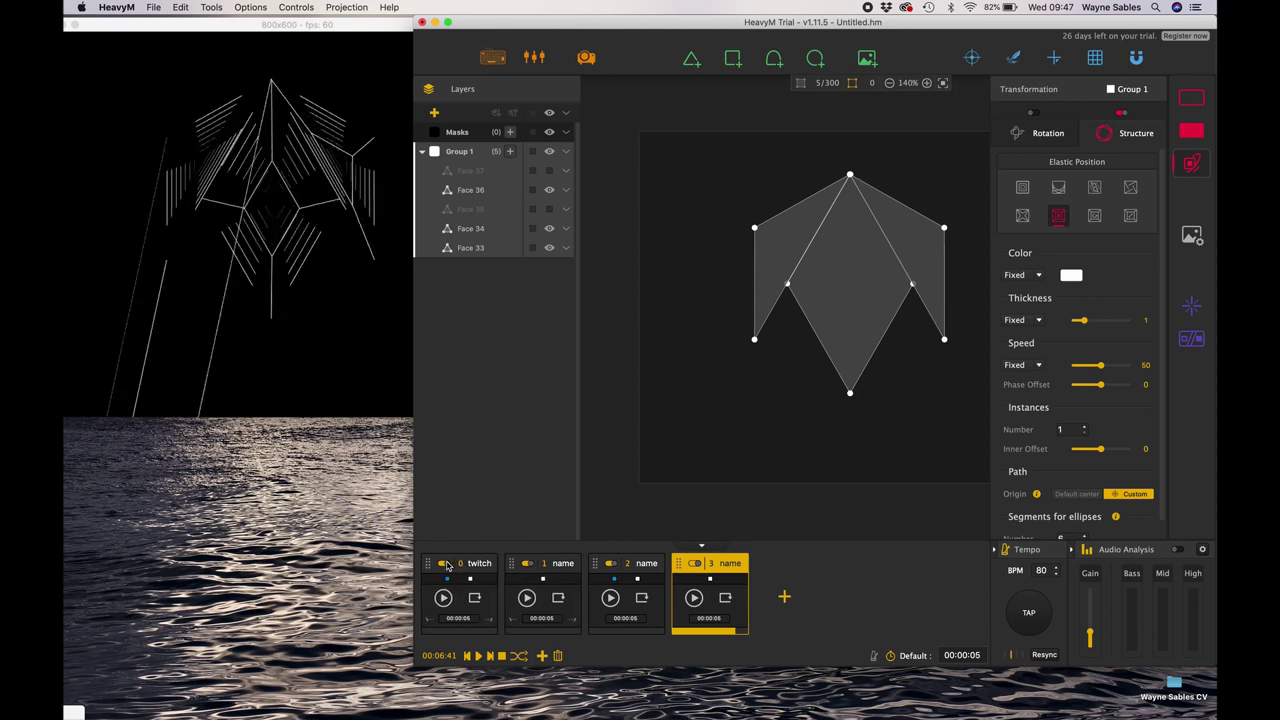
click(443, 597)
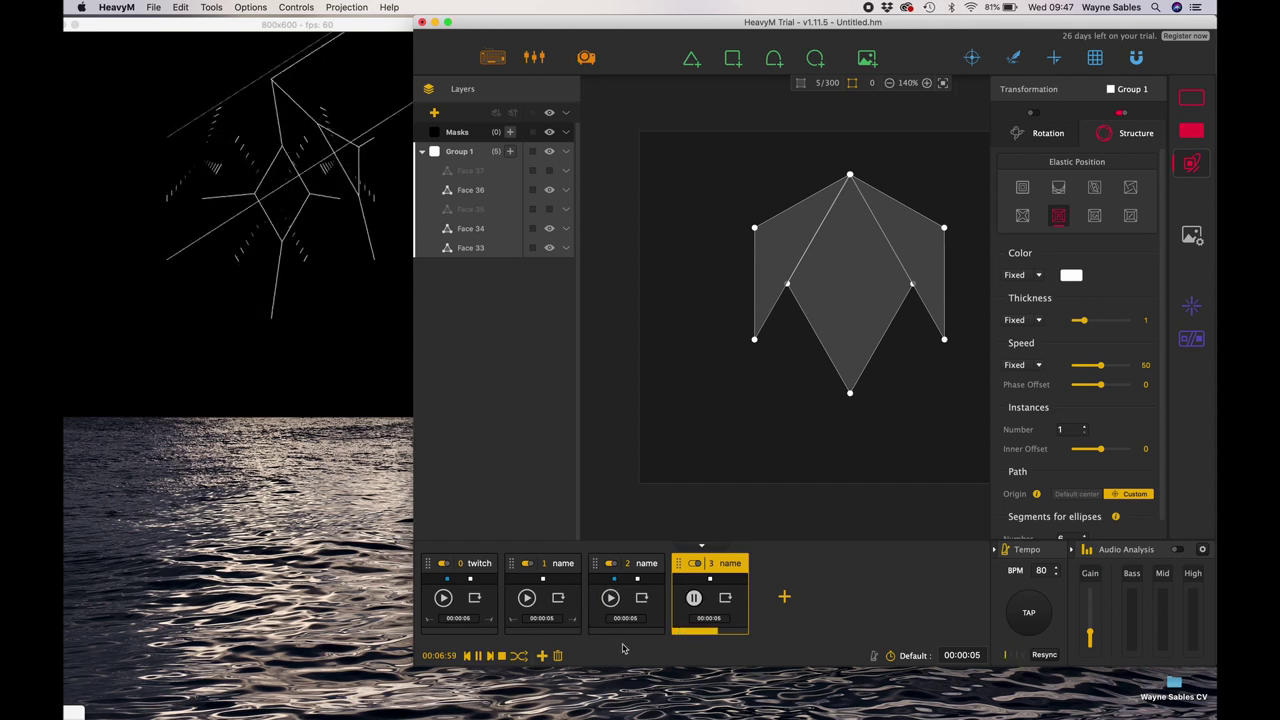
- Stop sequence 3, switch sequences 0 and 1 off, and play sequence 2
click(694, 599)
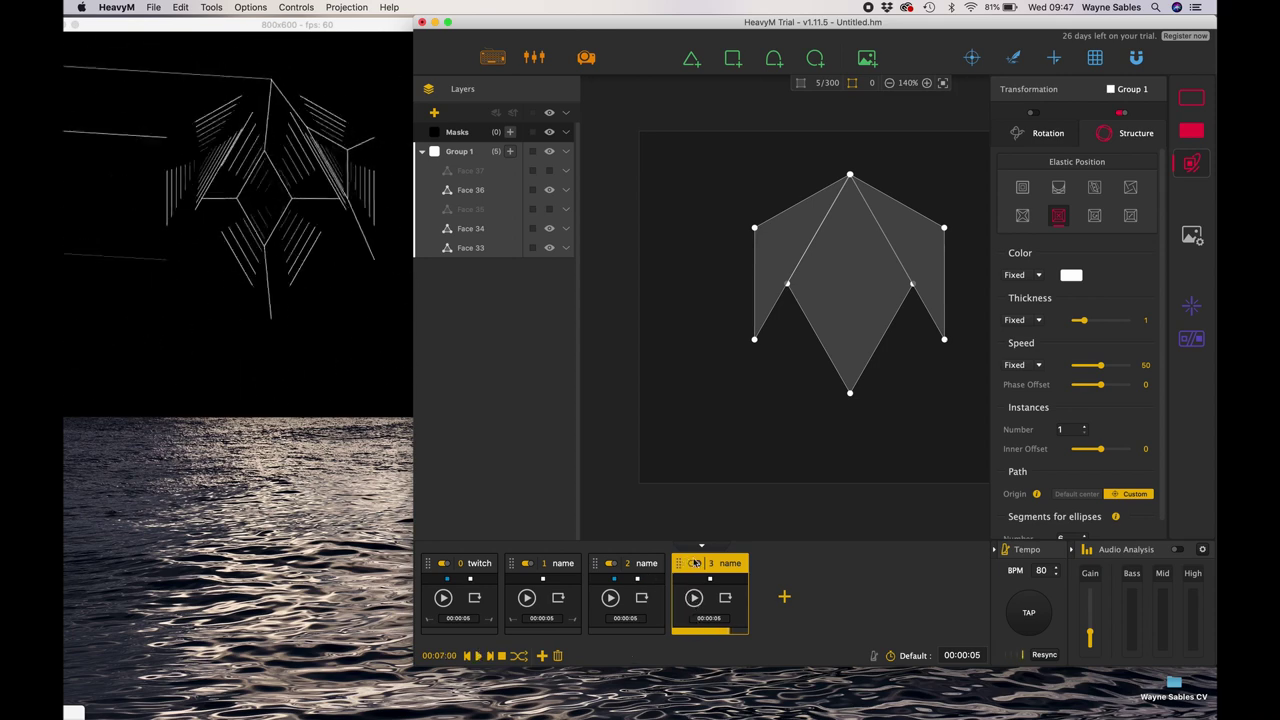
click(524, 563)
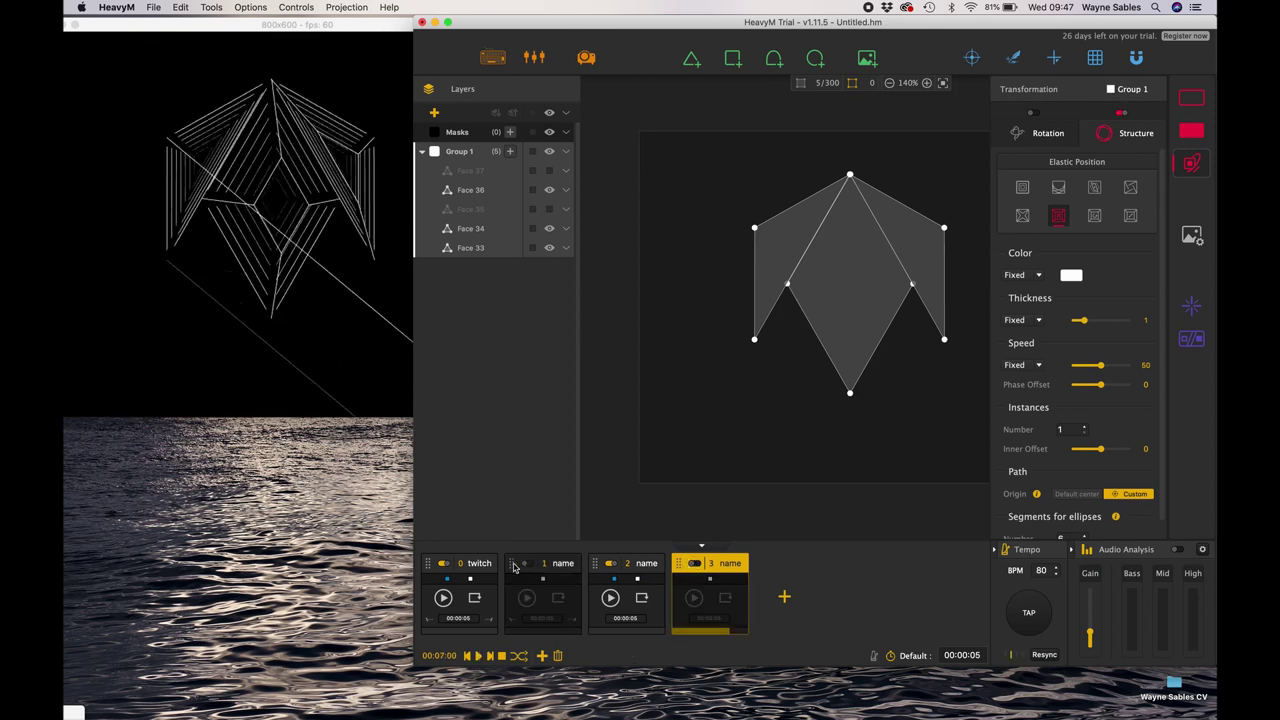
click(440, 563)
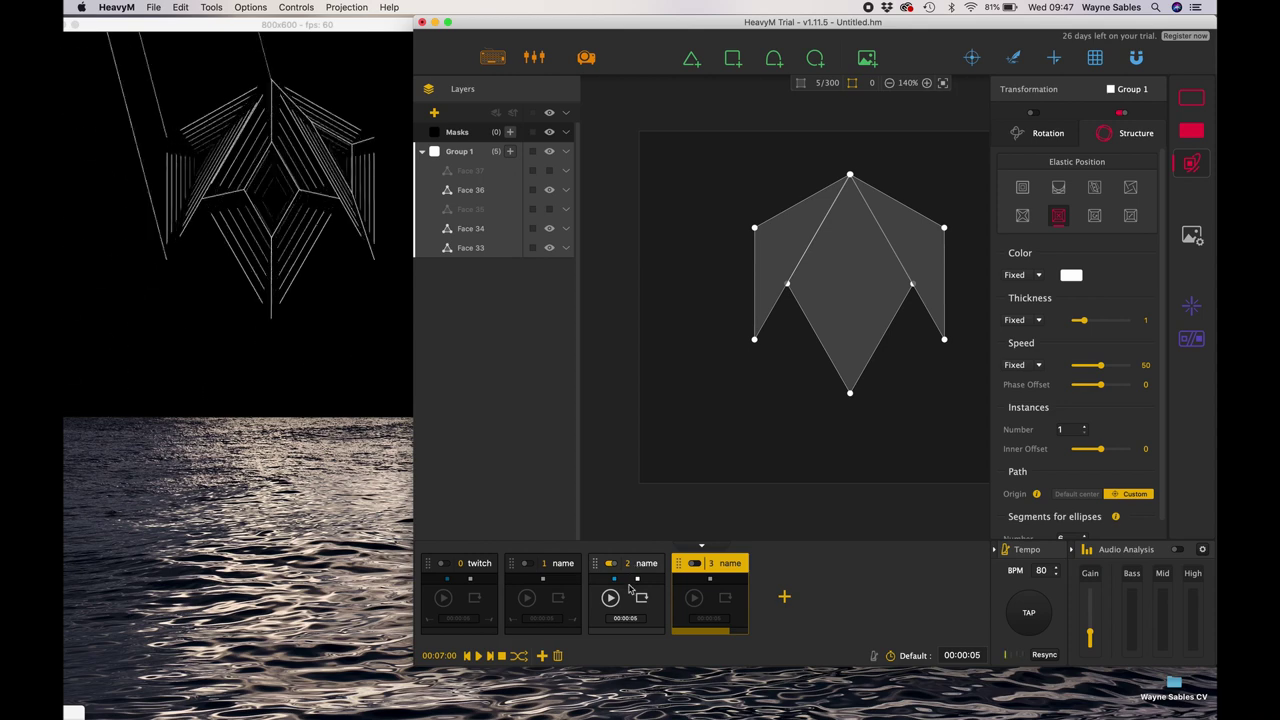
click(631, 613)
click(611, 598)
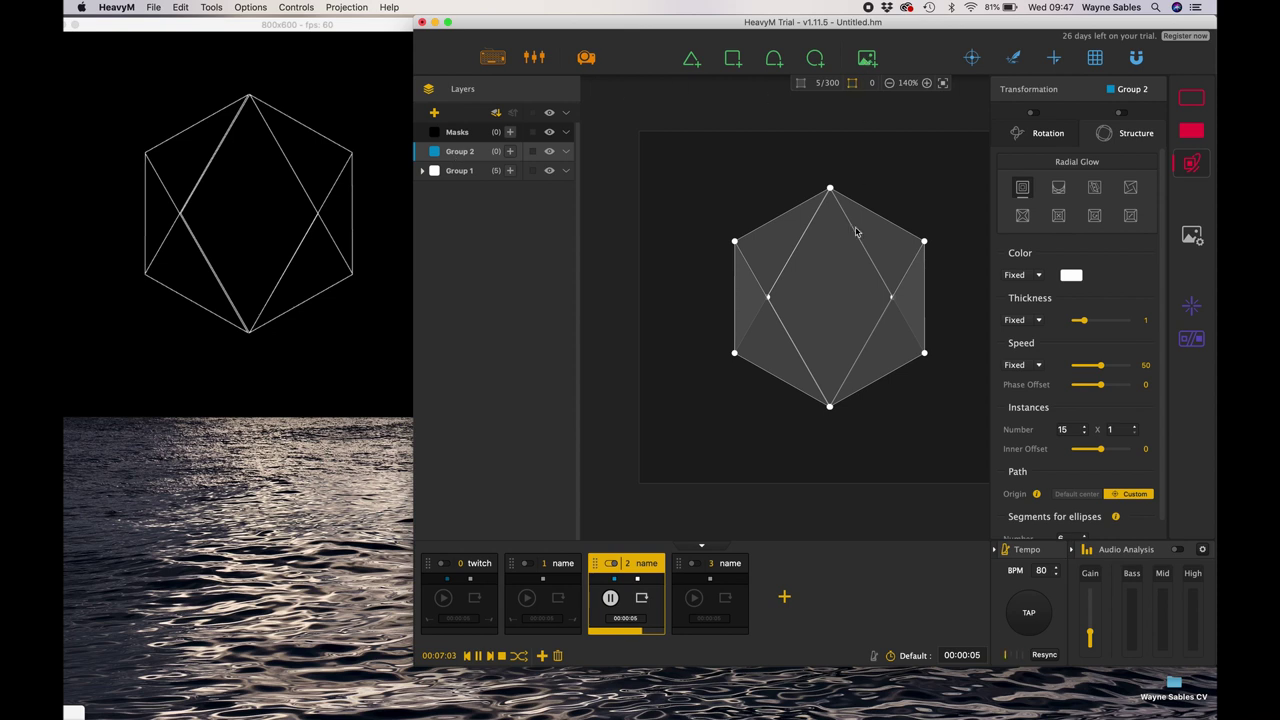
- Add a video player layer and drag its corners to stretch it over the hexagon
click(866, 58)
drag(770, 205, 800, 258)
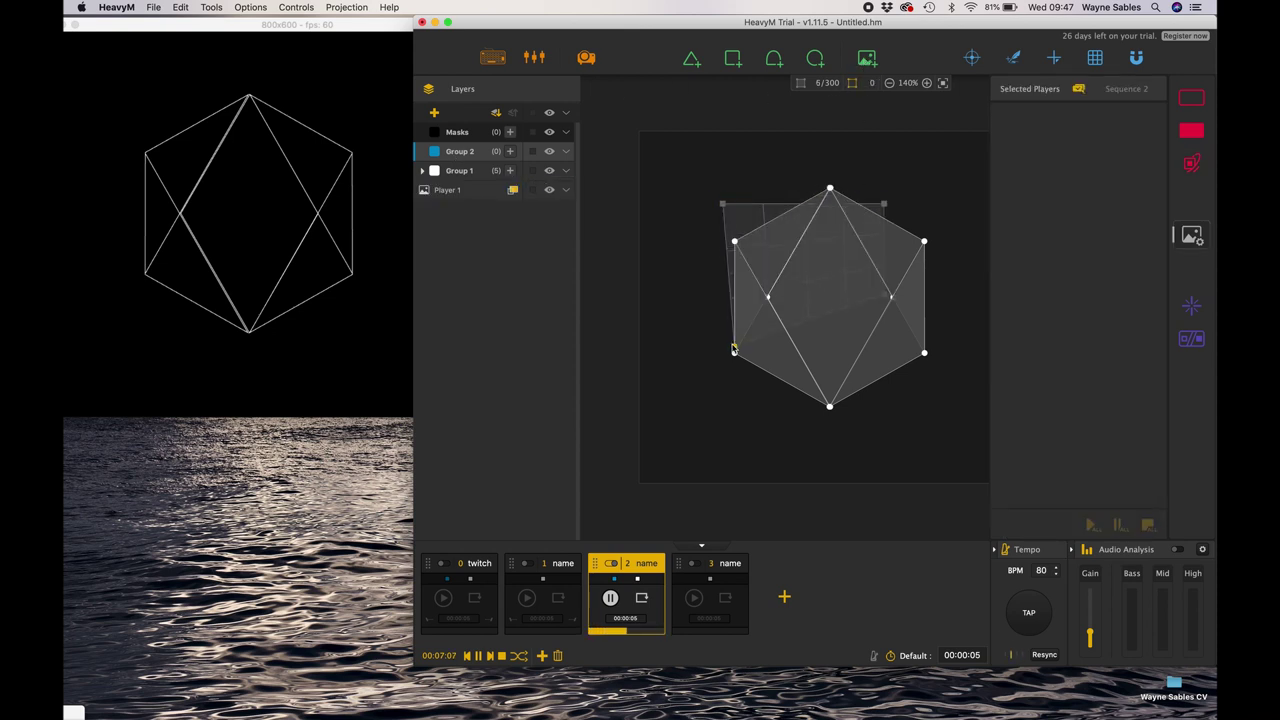
drag(724, 206, 723, 144)
drag(734, 356, 718, 497)
drag(910, 204, 1012, 147)
- Select the video player layer and change its display mode
click(890, 296)
click(467, 190)
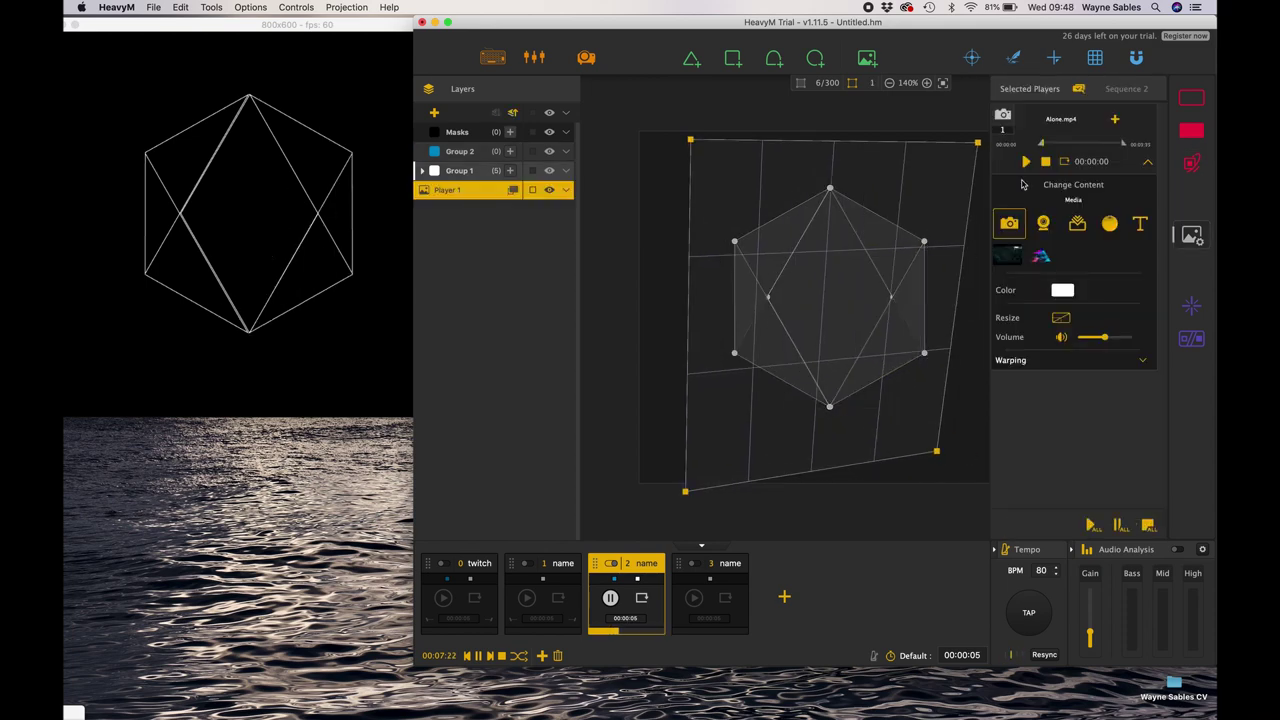
click(513, 190)
click(545, 176)
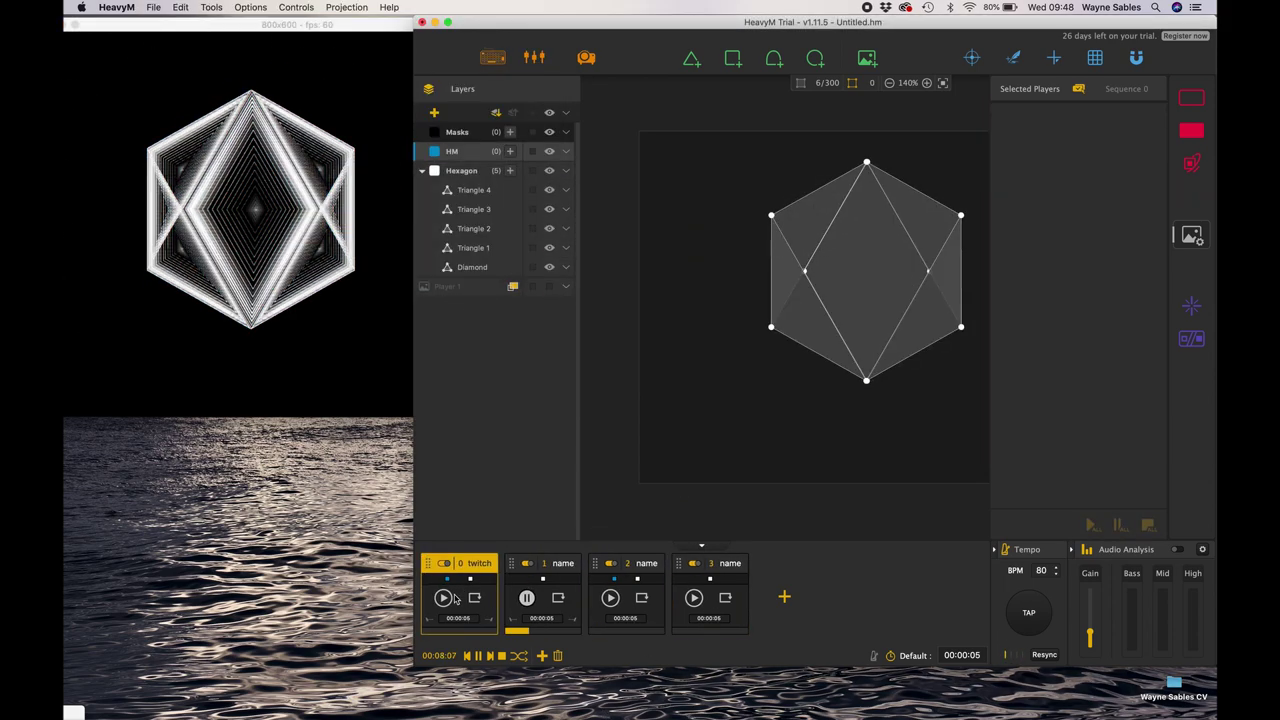
- Play cue 0 "twitch" and bring the projection window to the front
click(444, 598)
click(283, 292)
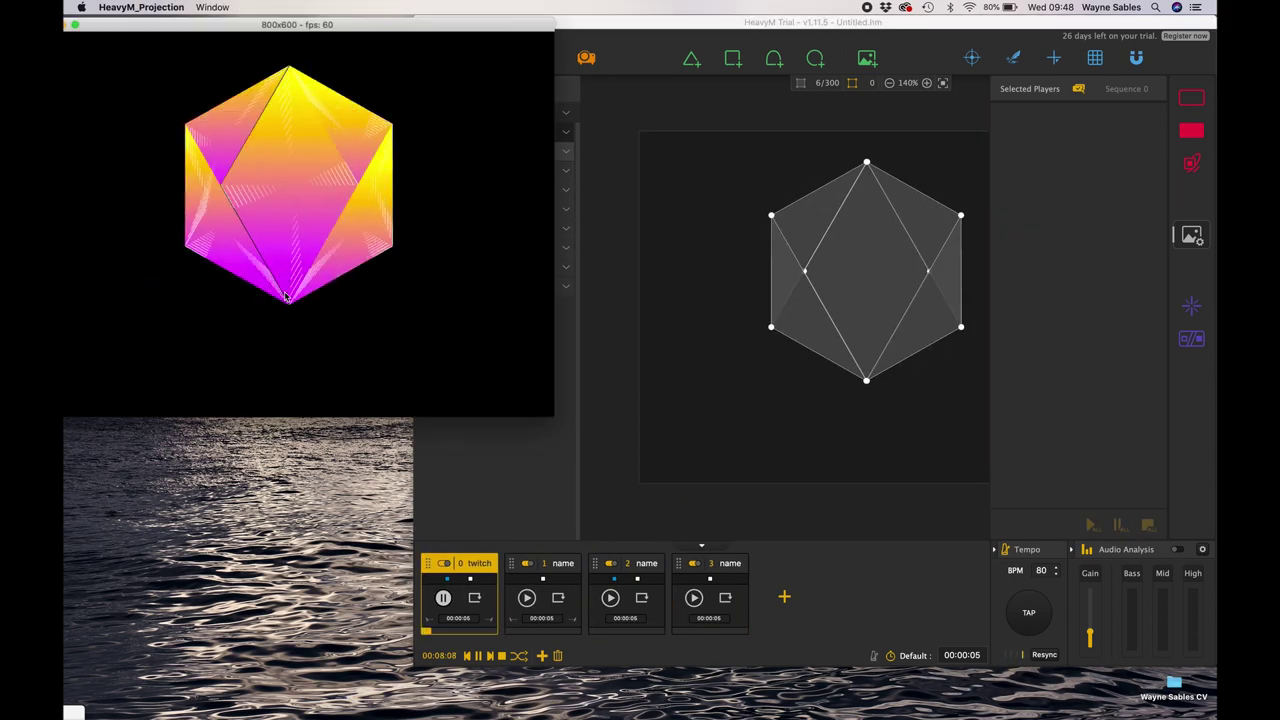